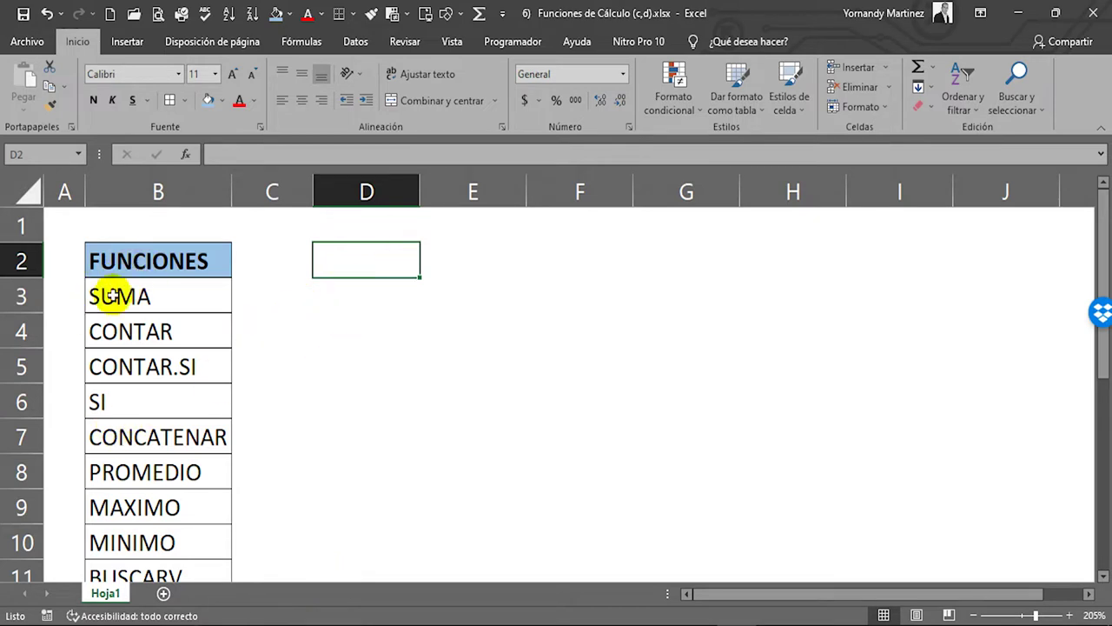
- Go over the SUMA, CONTAR, CONTAR.SI, SI and CONCATENAR entries in the FUNCIONES list
{"action": "left_click", "coordinate": [160, 297]}
{"action": "left_click", "coordinate": [129, 332]}
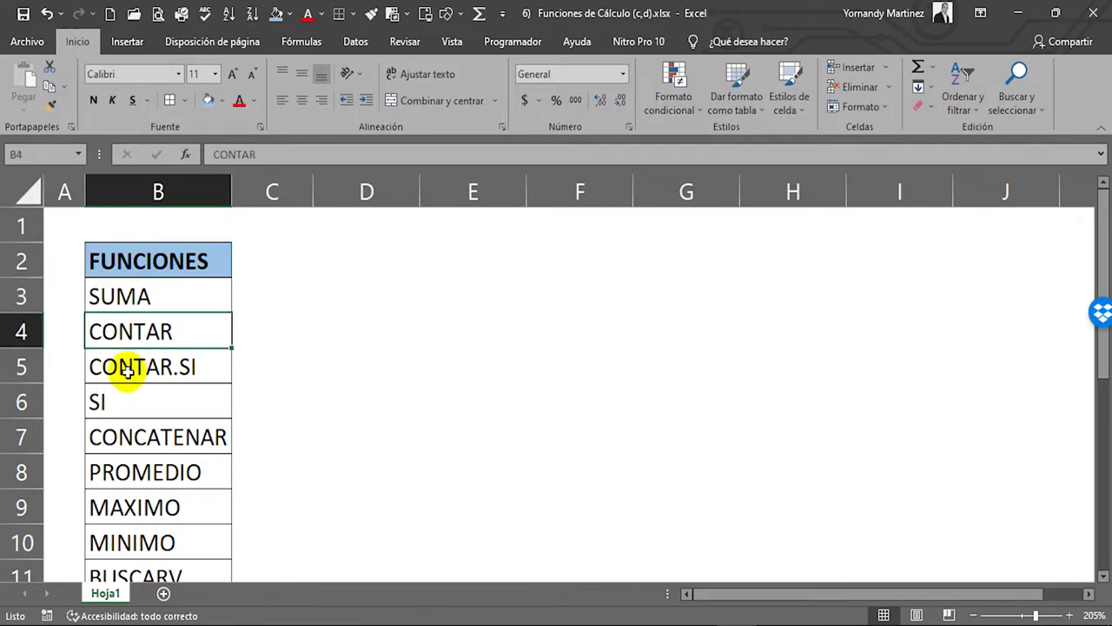
{"action": "left_click", "coordinate": [126, 367]}
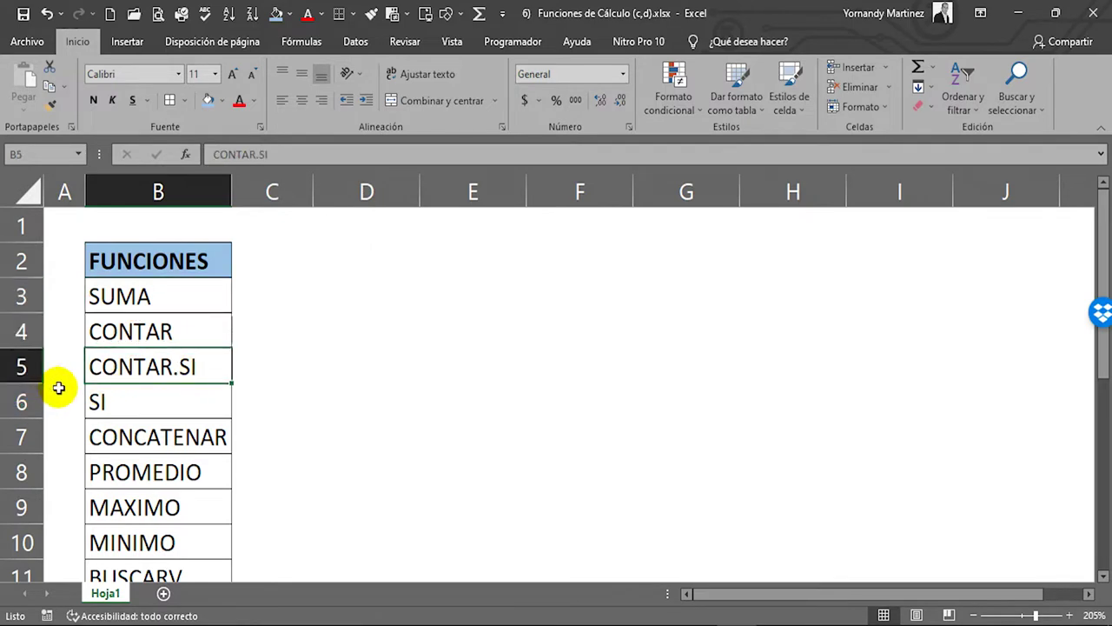
{"action": "left_click", "coordinate": [121, 400]}
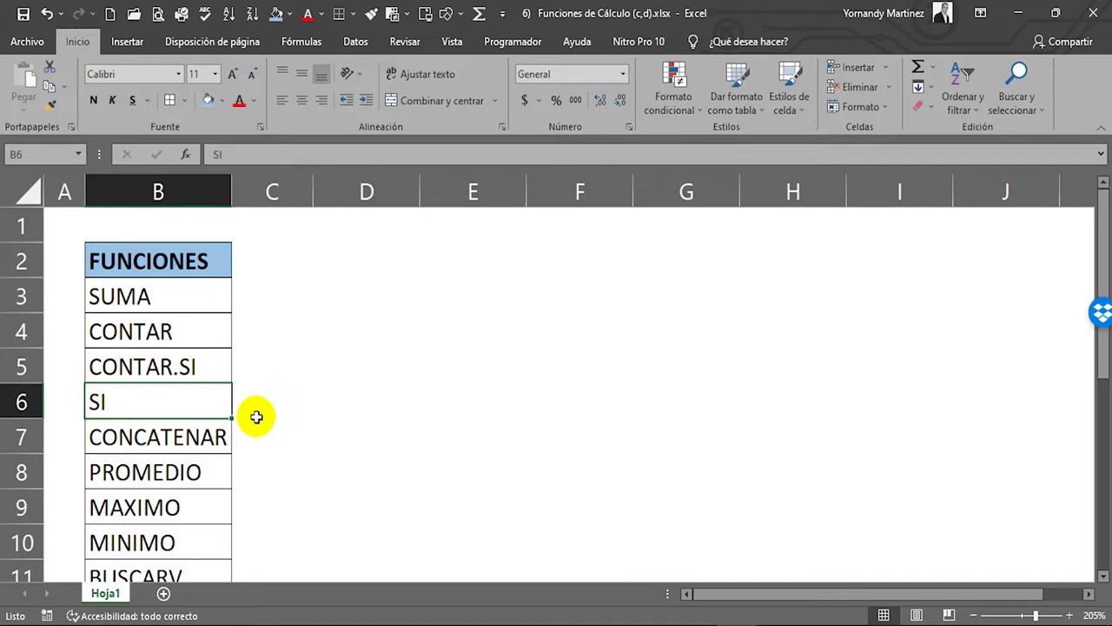
{"action": "scroll", "coordinate": [156, 417], "scroll_direction": "down", "scroll_amount": 1}
{"action": "left_click", "coordinate": [185, 335]}
{"action": "left_click", "coordinate": [188, 336]}
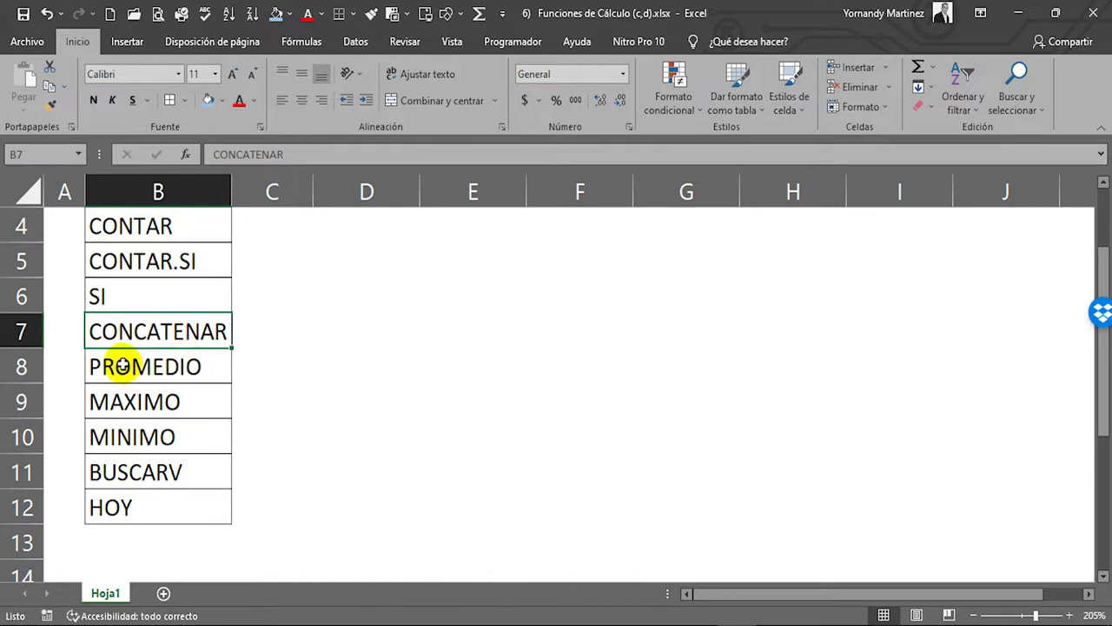
- Go over PROMEDIO, MAXIMO, MINIMO, BUSCARV and HOY, then return to the top of the list
{"action": "left_click", "coordinate": [168, 367]}
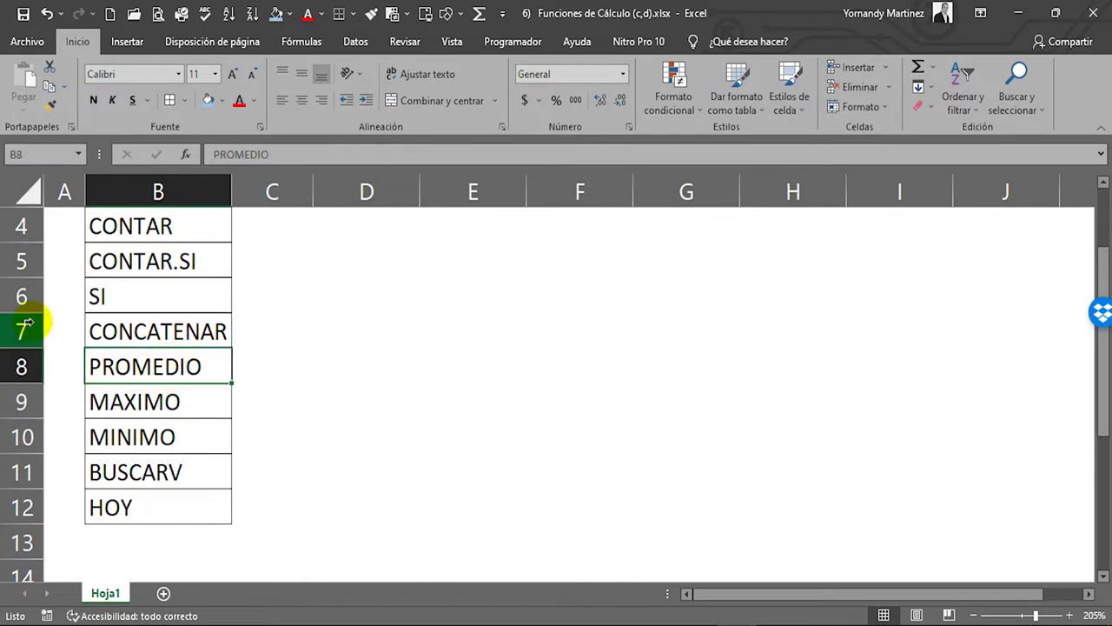
{"action": "left_click", "coordinate": [121, 395]}
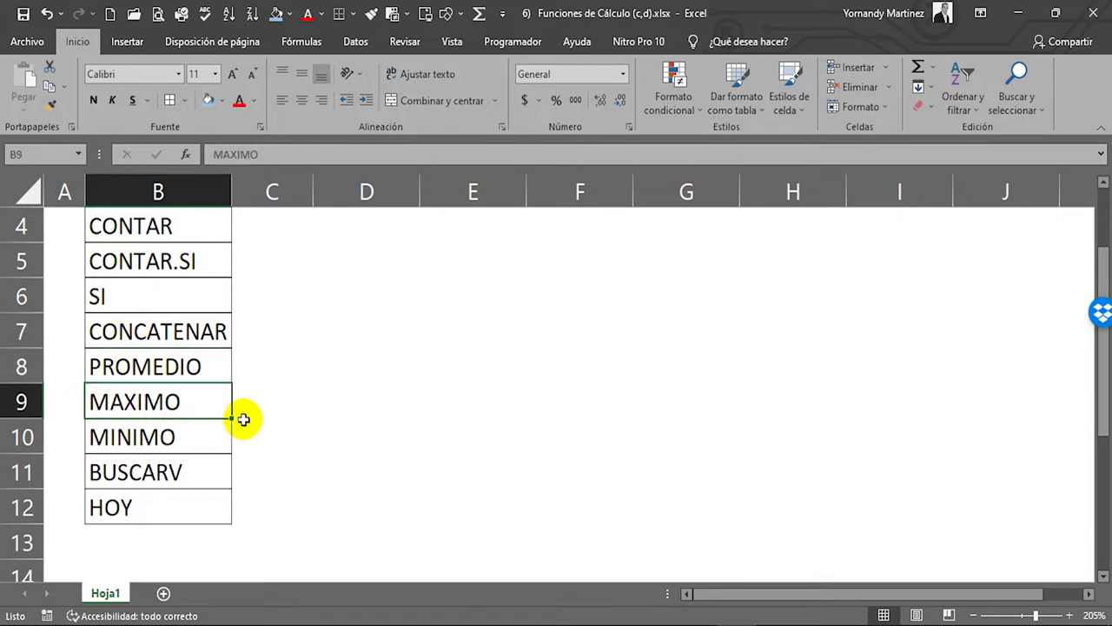
{"action": "left_click", "coordinate": [121, 437]}
{"action": "left_click", "coordinate": [103, 437]}
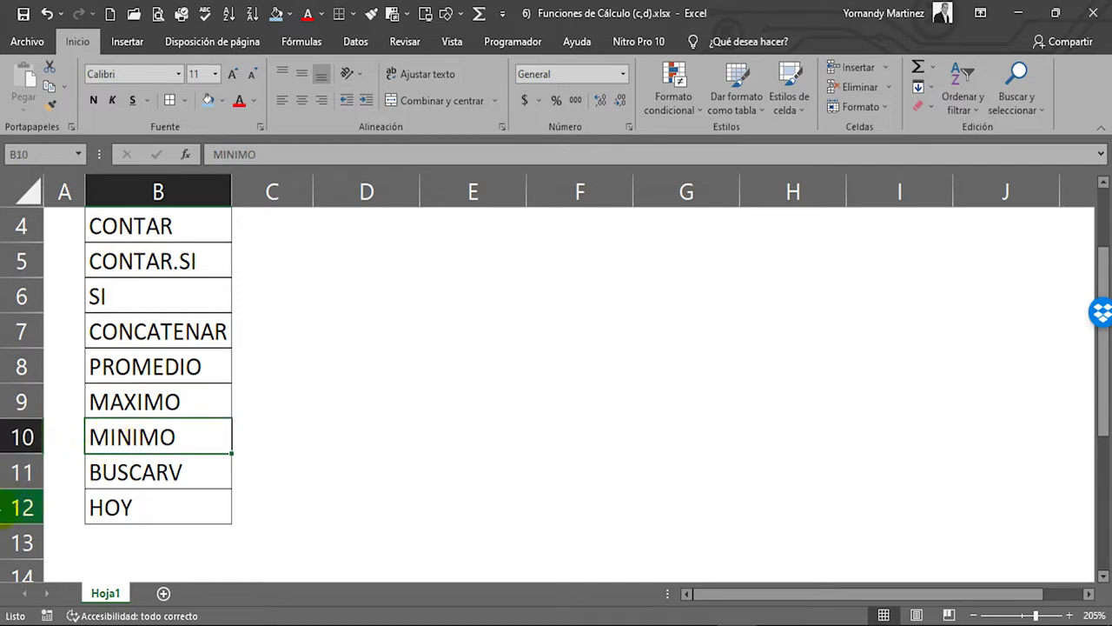
{"action": "left_click", "coordinate": [101, 474]}
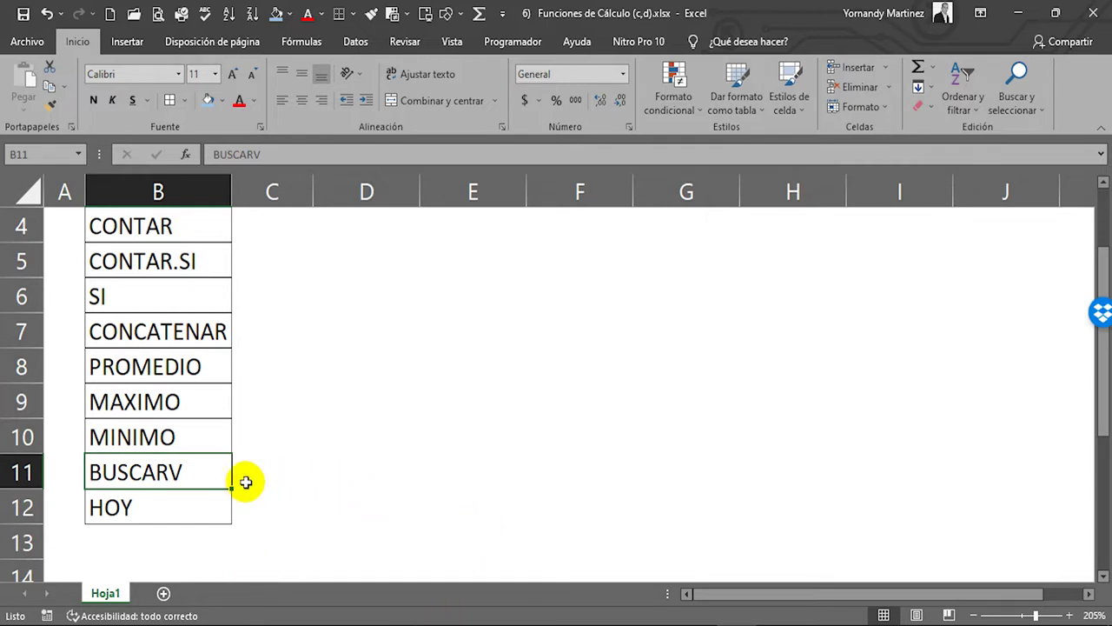
{"action": "left_click", "coordinate": [112, 508]}
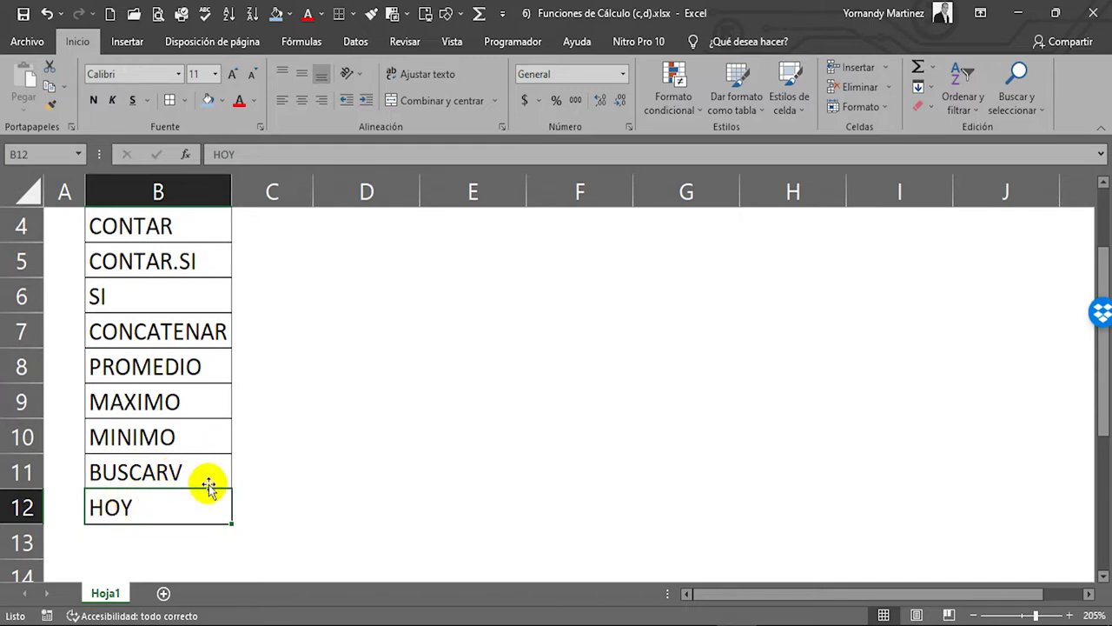
{"action": "scroll", "coordinate": [218, 409], "scroll_direction": "up", "scroll_amount": 1}
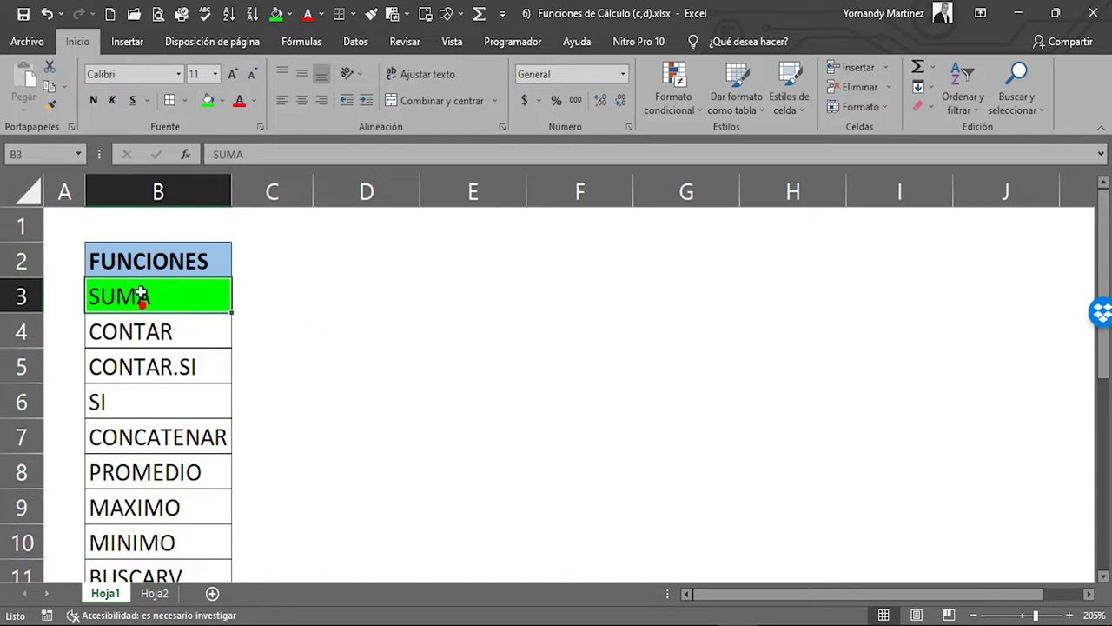
- On Hoja2, enter 5, 6, 7 and 89 into cells B2 to B5
{"action": "left_click", "coordinate": [159, 597]}
{"action": "left_click", "coordinate": [153, 245]}
{"action": "type", "text": "5"}
{"action": "key", "text": "Return"}
{"action": "type", "text": "6"}
{"action": "key", "text": "Return"}
{"action": "type", "text": "7"}
{"action": "key", "text": "Return"}
{"action": "type", "text": "8"}
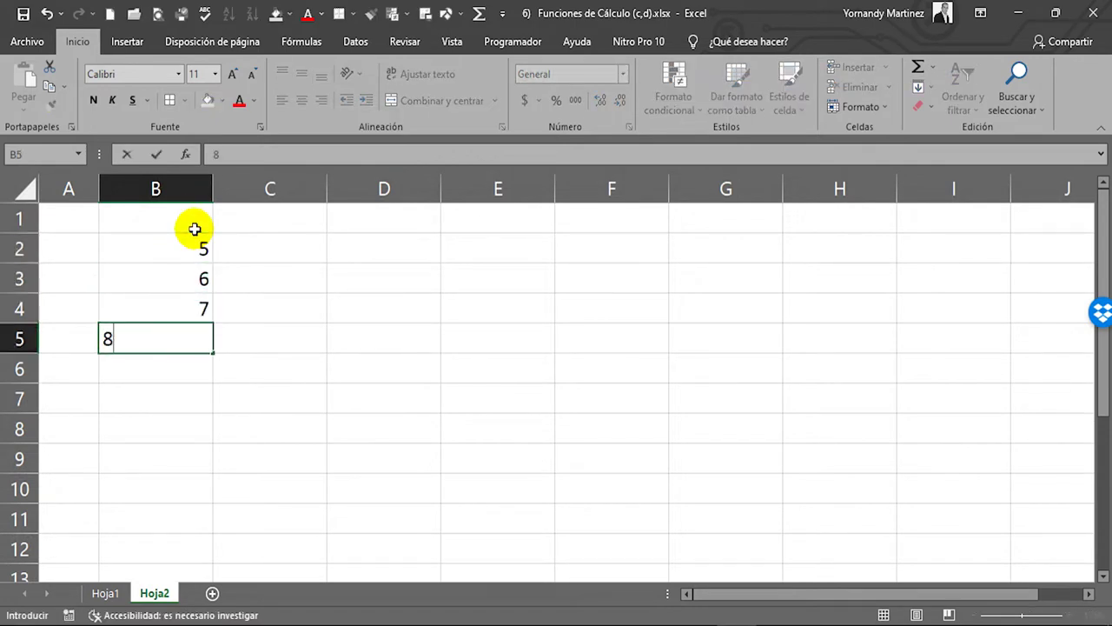
{"action": "type", "text": "9"}
{"action": "key", "text": "Return"}
- Enter 3, 4, 56 and 78 into B6 to B9, then select B2:B9
{"action": "type", "text": "3"}
{"action": "key", "text": "Return"}
{"action": "type", "text": "4"}
{"action": "key", "text": "Return"}
{"action": "type", "text": "56"}
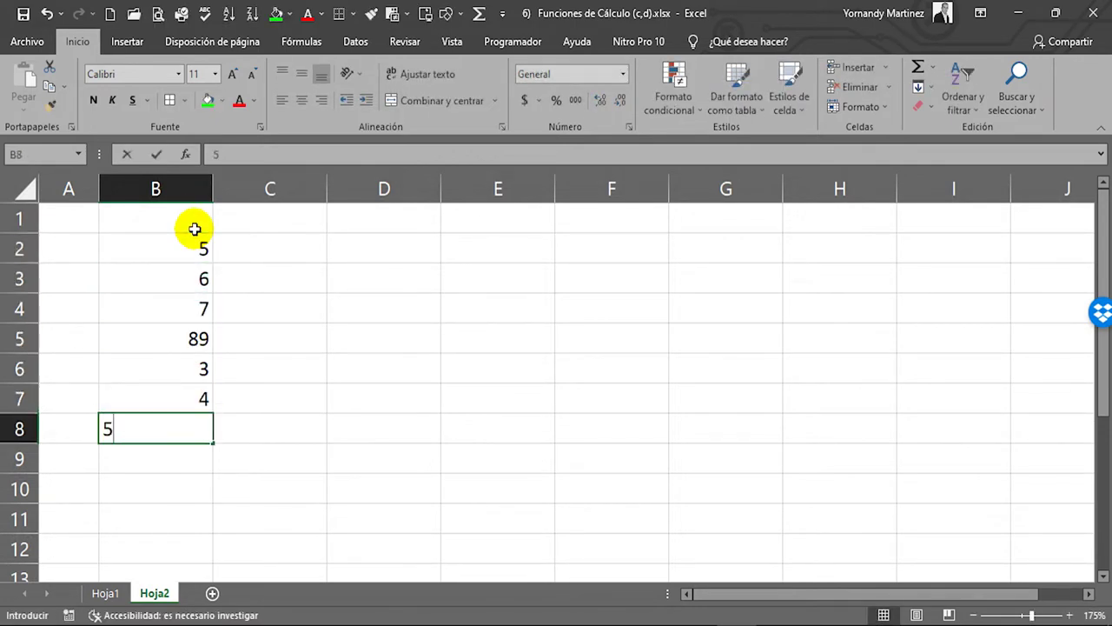
{"action": "key", "text": "Return"}
{"action": "type", "text": "7"}
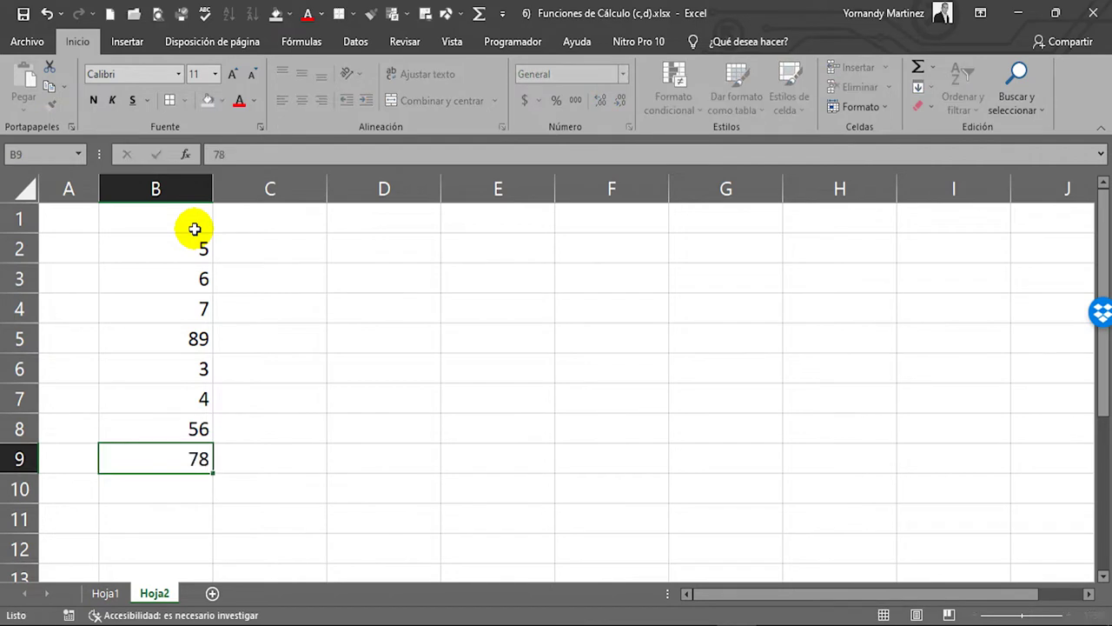
{"action": "type", "text": "8"}
{"action": "key", "text": "Return"}
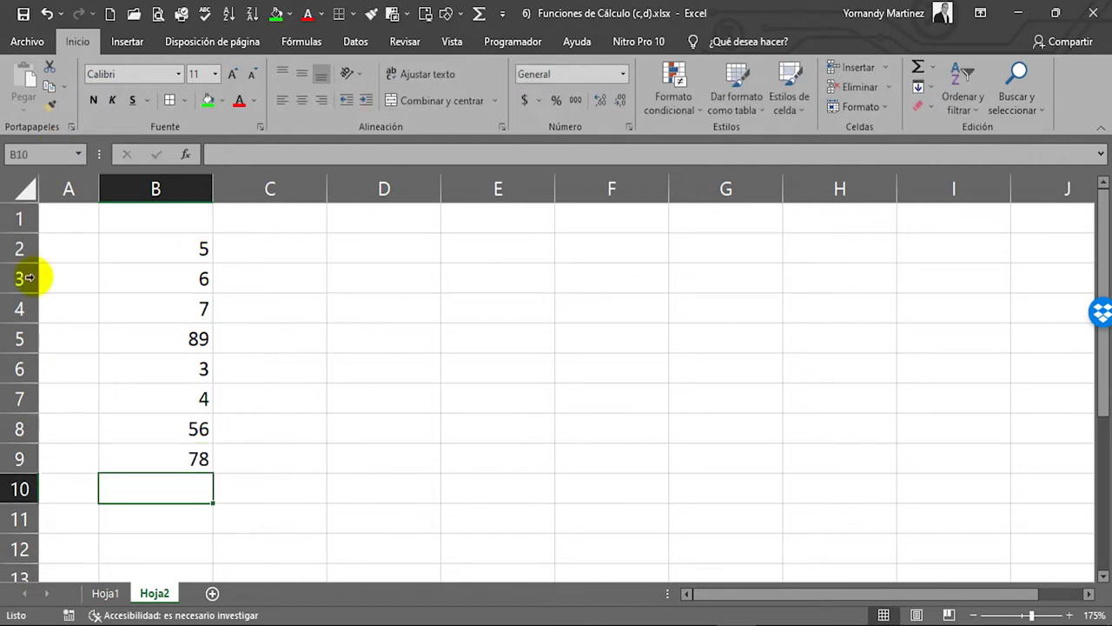
{"action": "scroll", "coordinate": [194, 278], "scroll_direction": "up", "scroll_amount": 3, "text": "ctrl"}
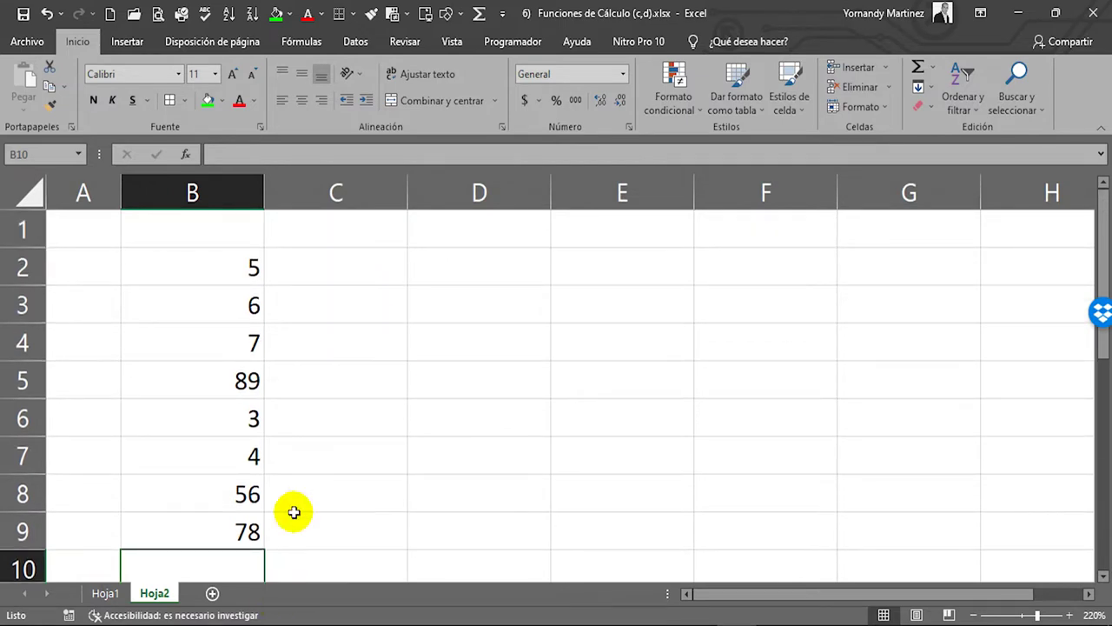
{"action": "scroll", "coordinate": [301, 446], "scroll_direction": "down", "scroll_amount": 1, "text": "ctrl"}
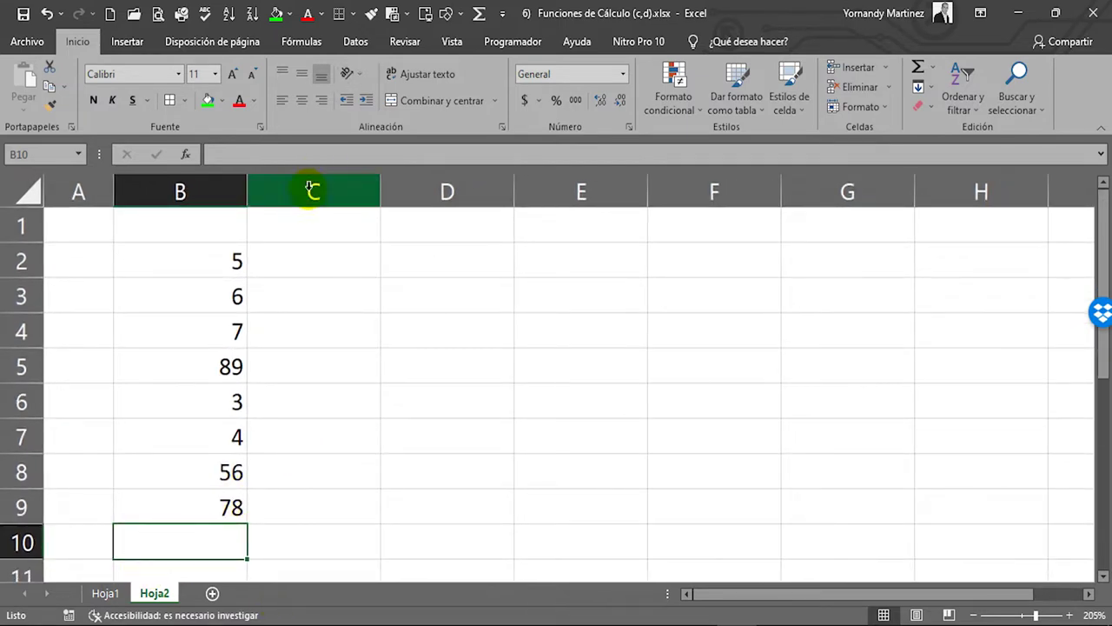
{"action": "left_click_drag", "start_coordinate": [205, 259], "coordinate": [216, 513]}
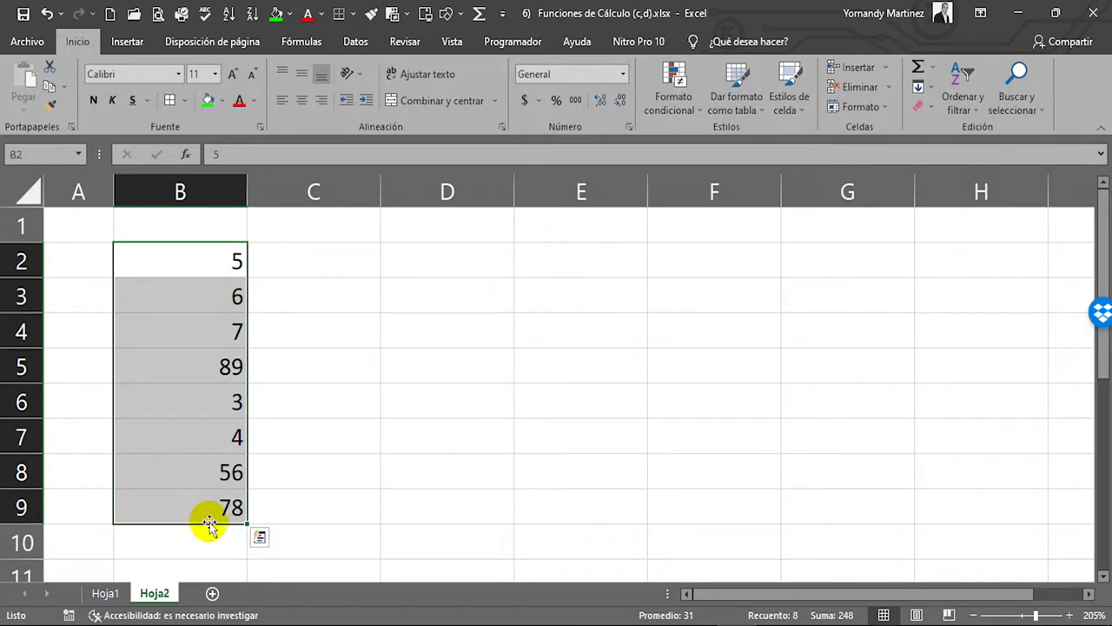
- Enter =SUMA(B2:B9) in cell B10 to total the numbers
{"action": "left_click", "coordinate": [208, 551]}
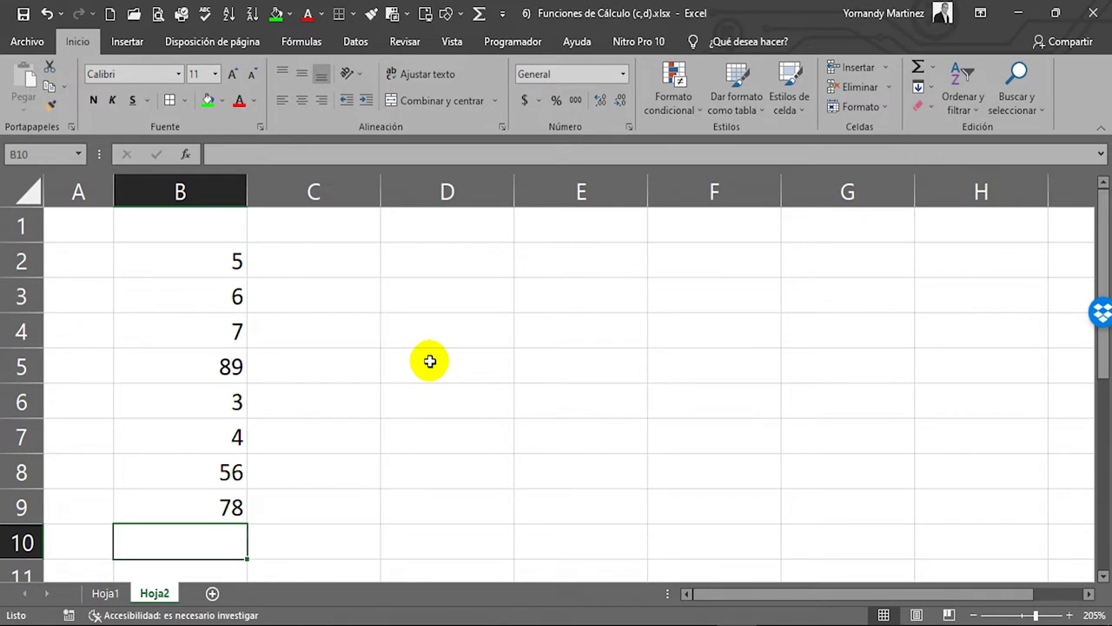
{"action": "type", "text": "="}
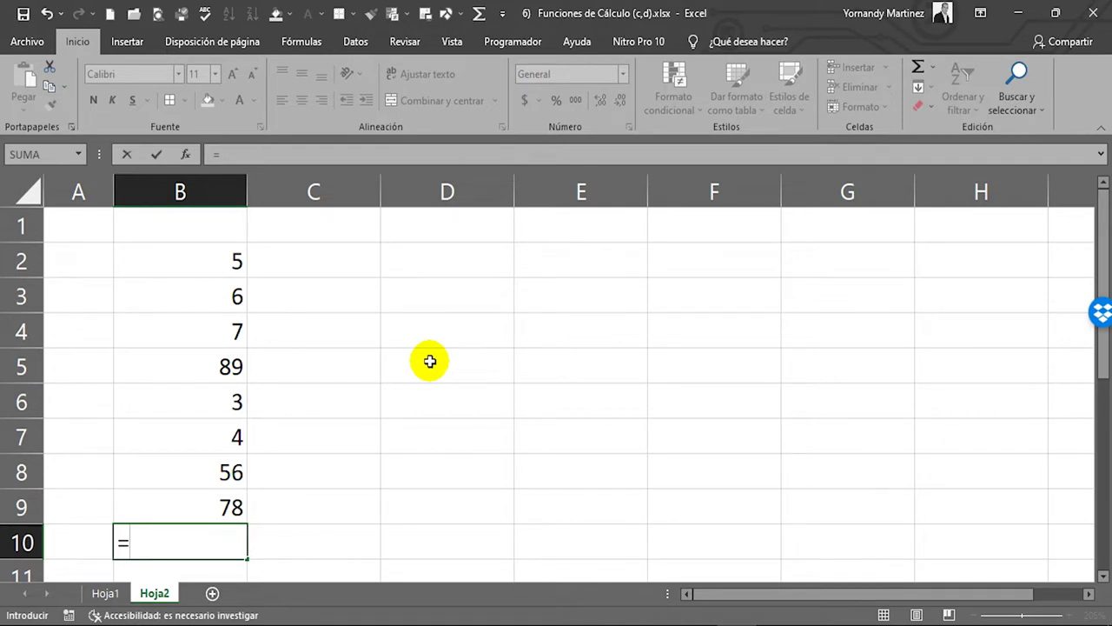
{"action": "type", "text": "SU"}
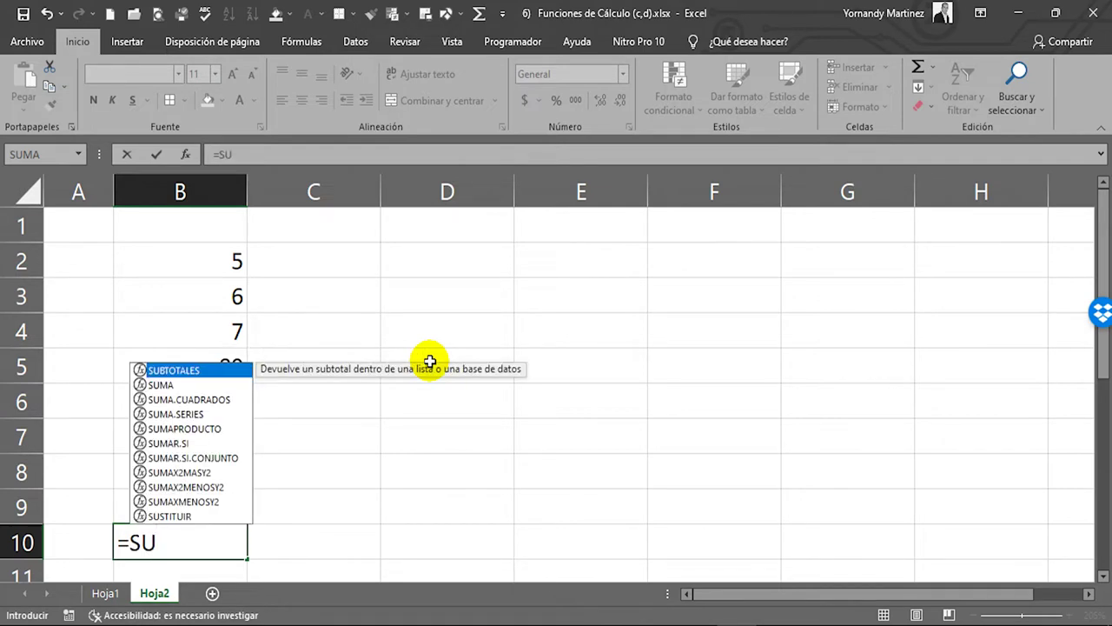
{"action": "type", "text": "MA"}
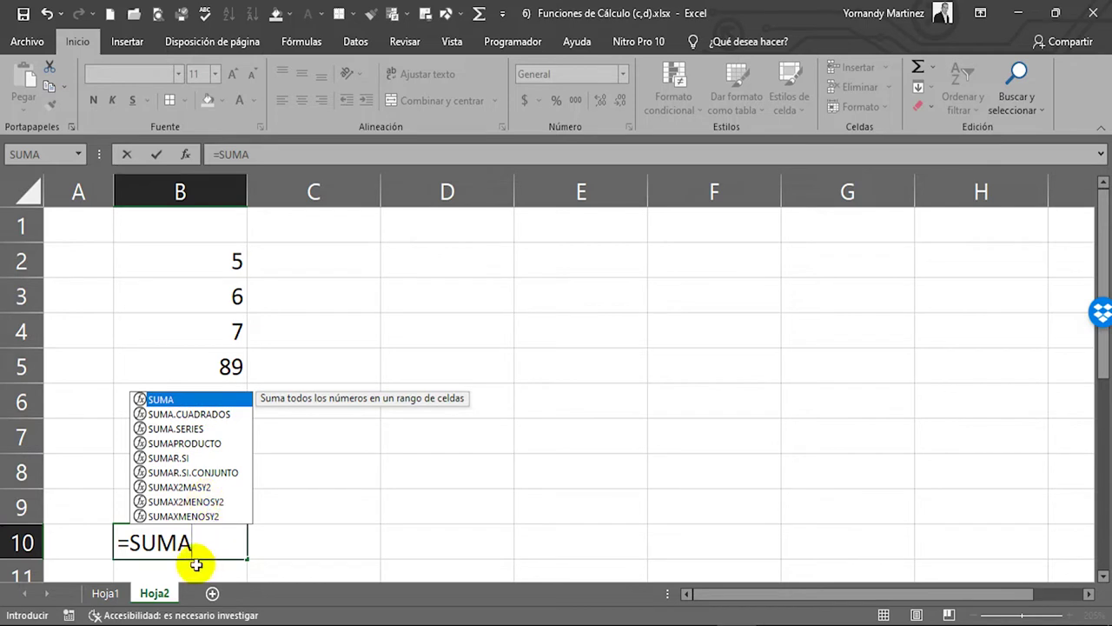
{"action": "left_click", "coordinate": [168, 542]}
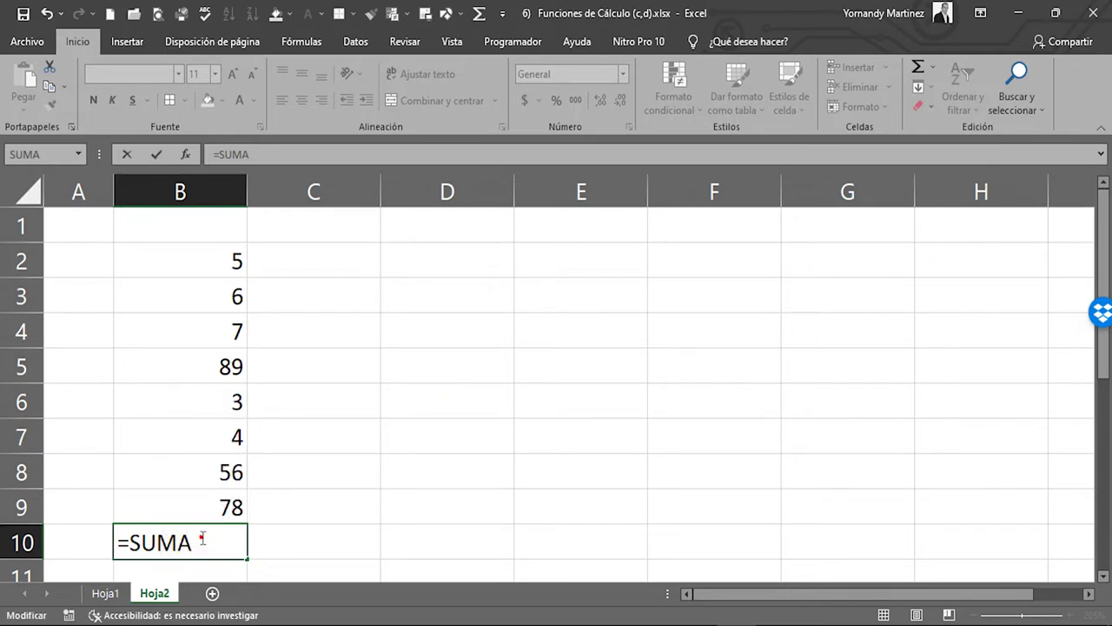
{"action": "type", "text": "A("}
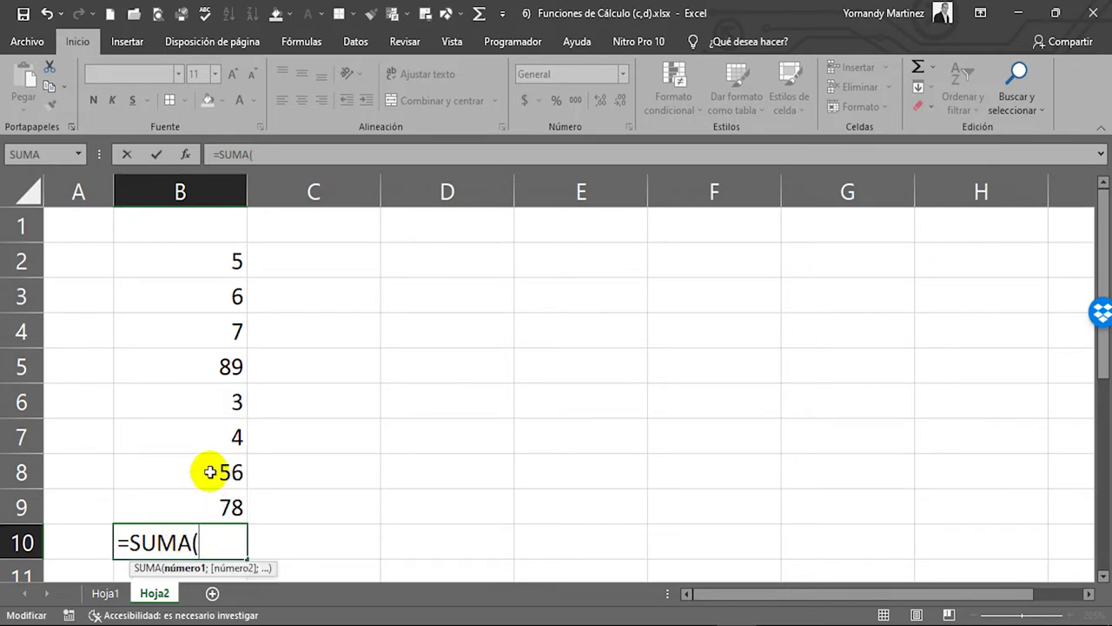
{"action": "left_click_drag", "start_coordinate": [218, 261], "coordinate": [211, 505]}
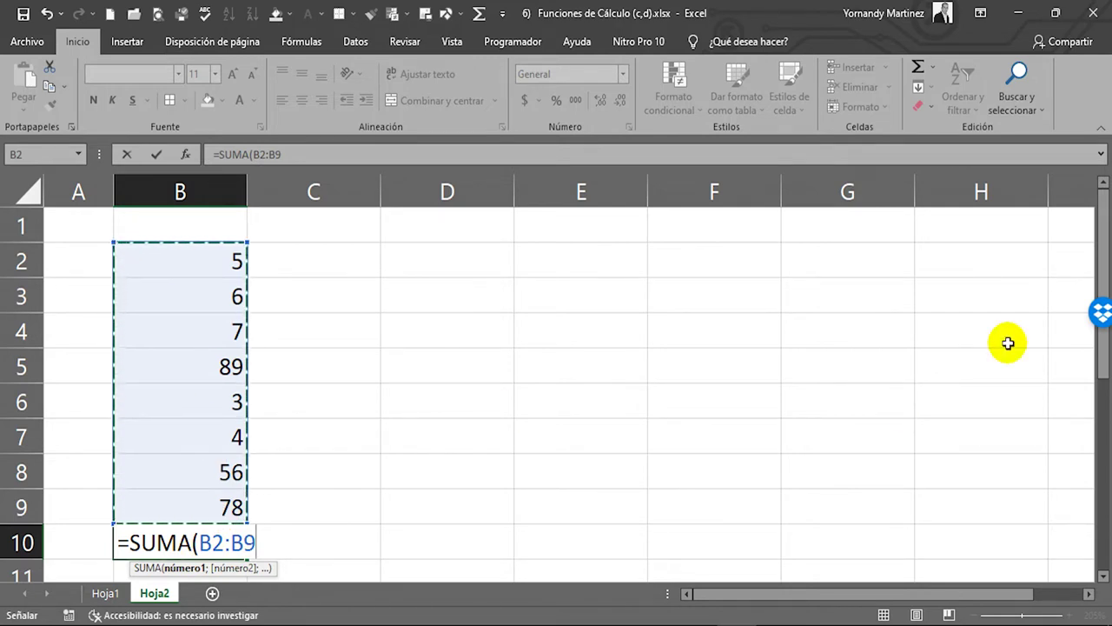
{"action": "key", "text": "Return"}
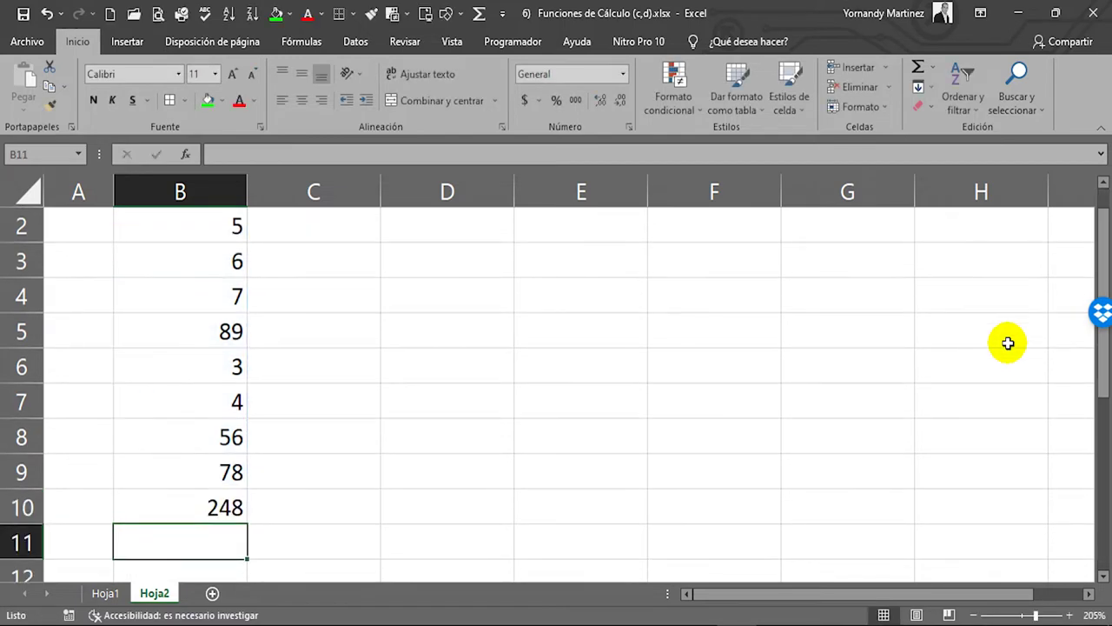
- Colour the 248 total in B10 red and re-confirm the SUMA formula unchanged
{"action": "left_click", "coordinate": [213, 509]}
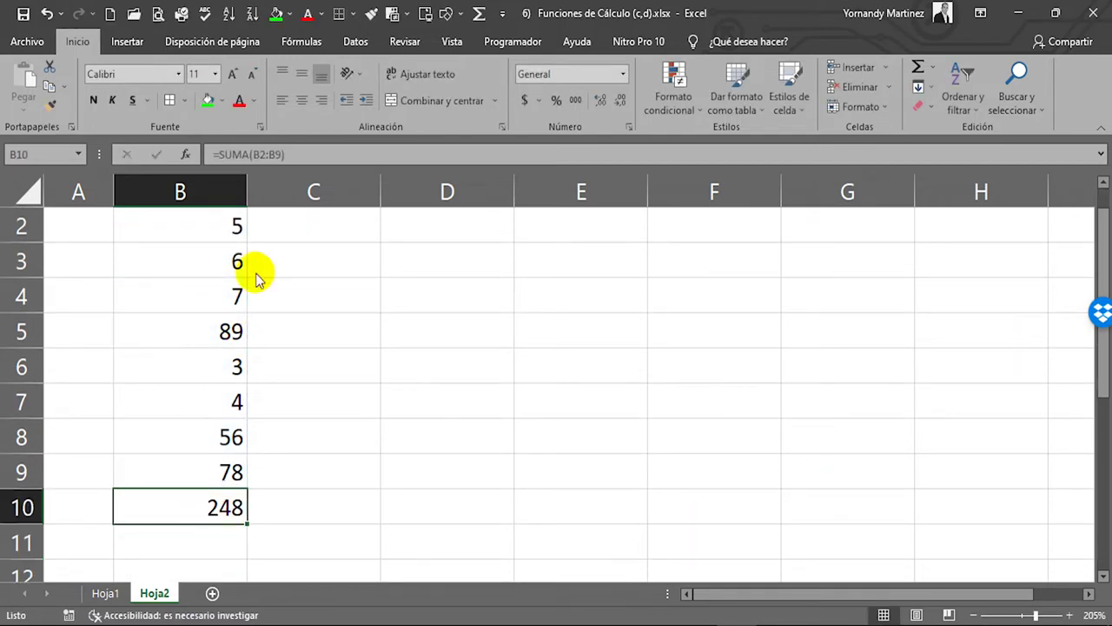
{"action": "left_click", "coordinate": [238, 100]}
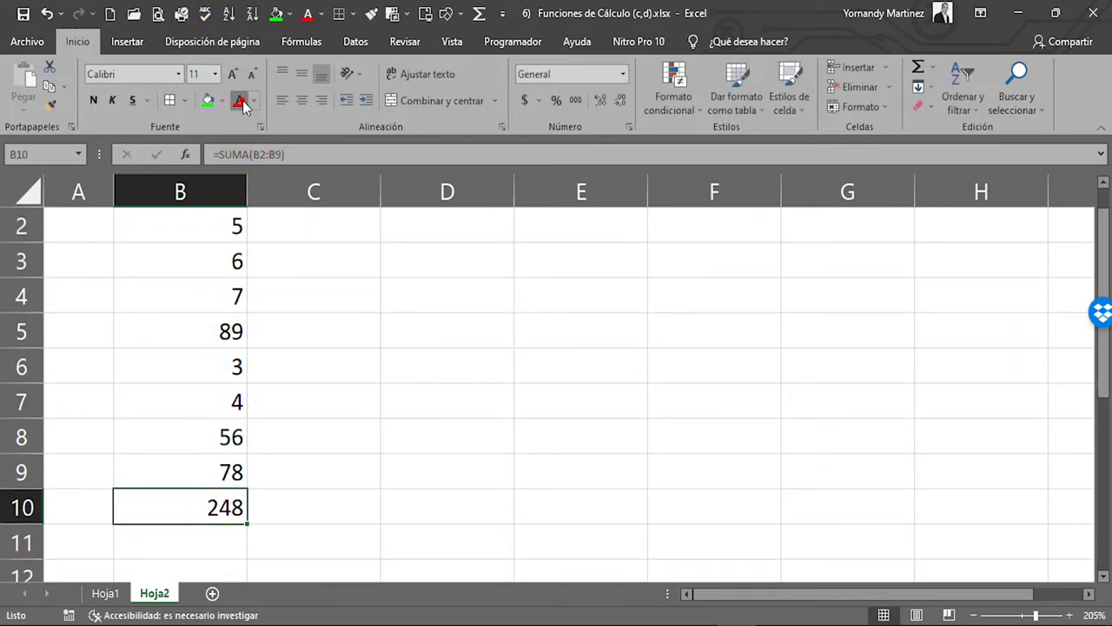
{"action": "left_click", "coordinate": [394, 446]}
{"action": "double_click", "coordinate": [217, 506]}
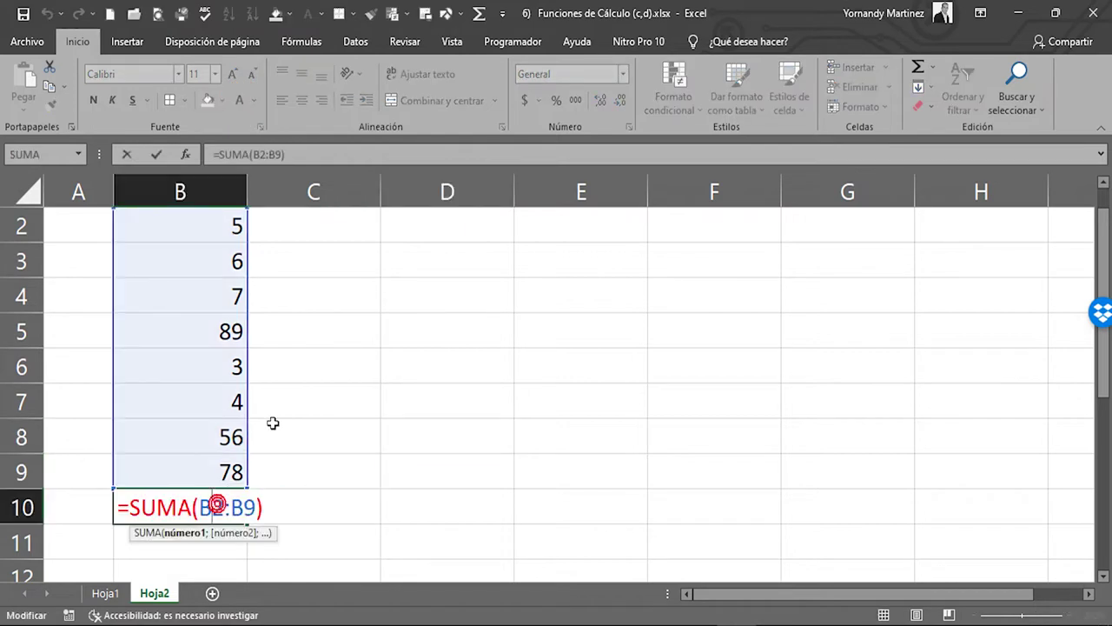
{"action": "left_click", "coordinate": [1103, 183]}
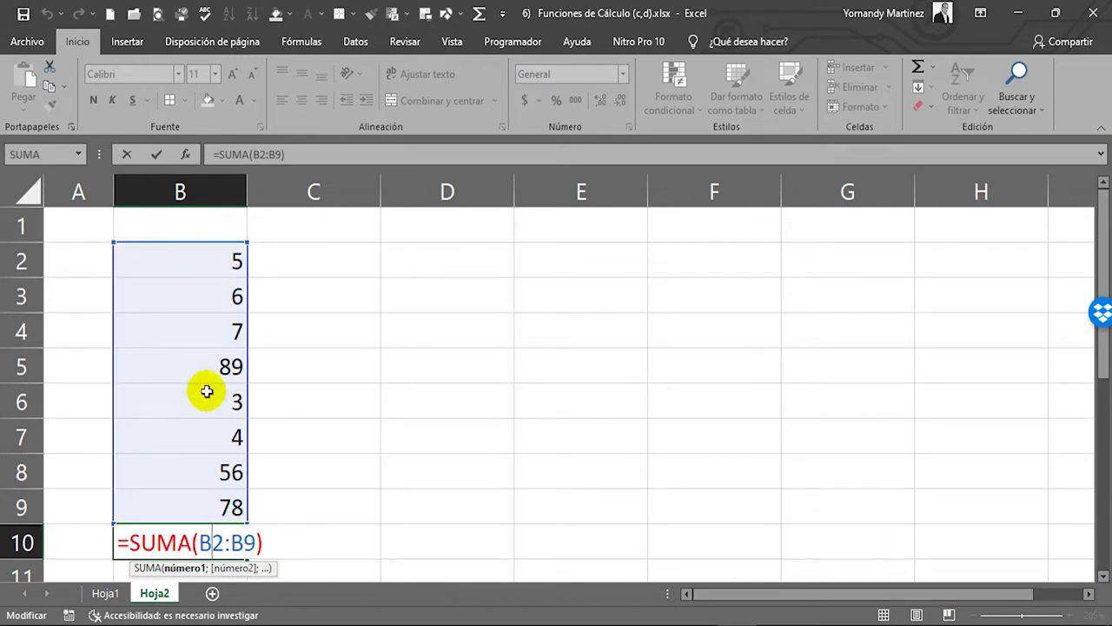
{"action": "key", "text": "ctrl+Return"}
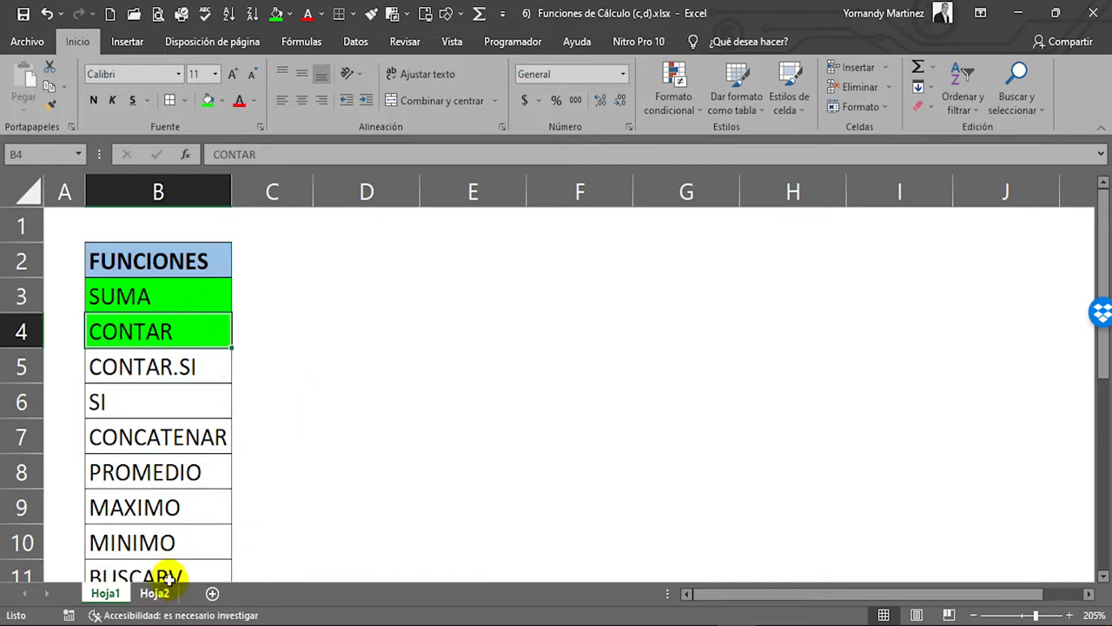
- Check the SUMA and CONTAR entries on Hoja1, then return to Hoja2
{"action": "left_click", "coordinate": [142, 296]}
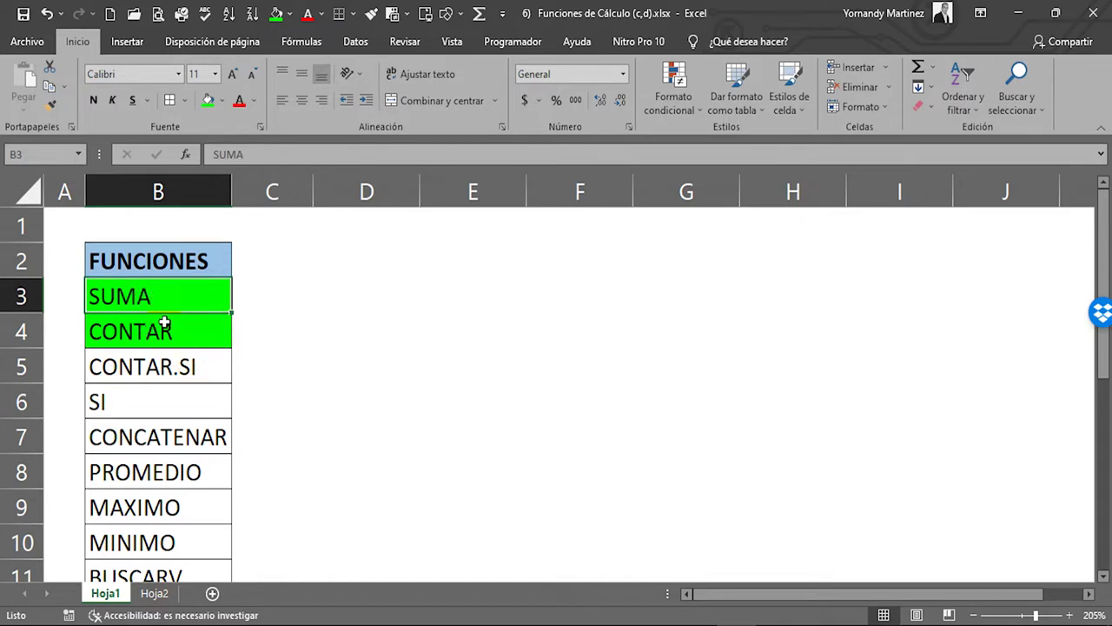
{"action": "left_click", "coordinate": [165, 323]}
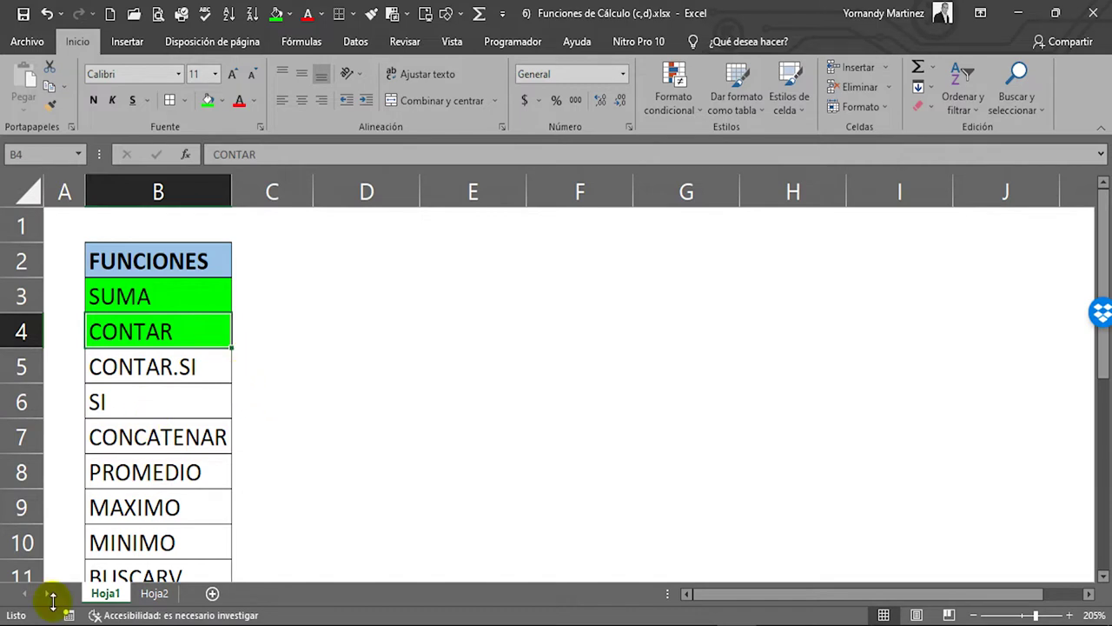
{"action": "left_click", "coordinate": [154, 594]}
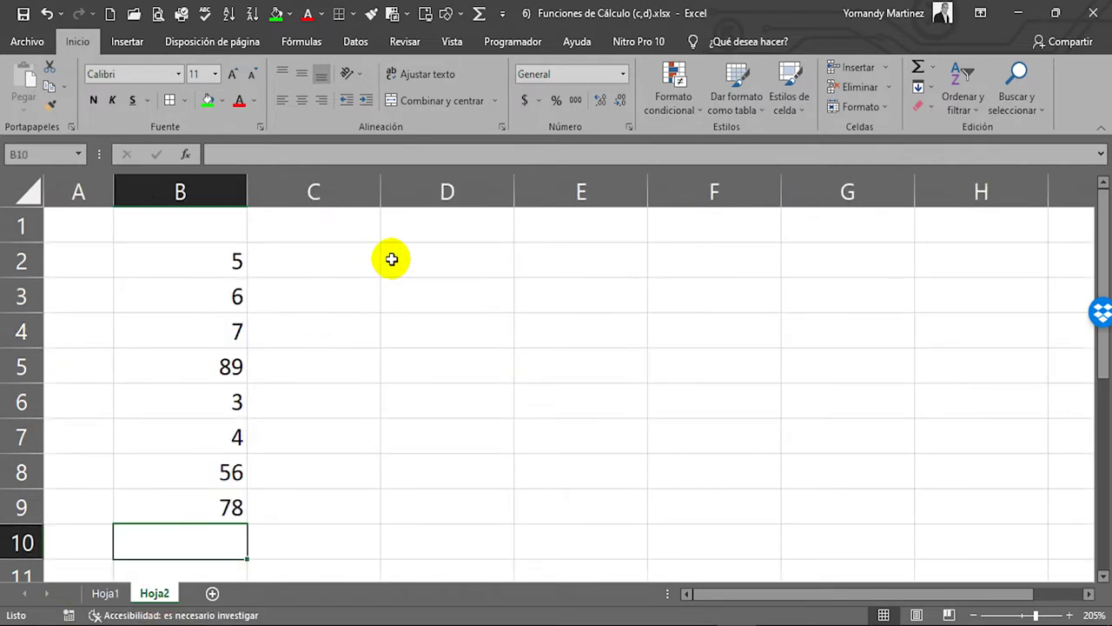
- Enter =CONTAR(B2:B9) in B10, picking CONTAR from the CONTA autocomplete
{"action": "left_click", "coordinate": [211, 543]}
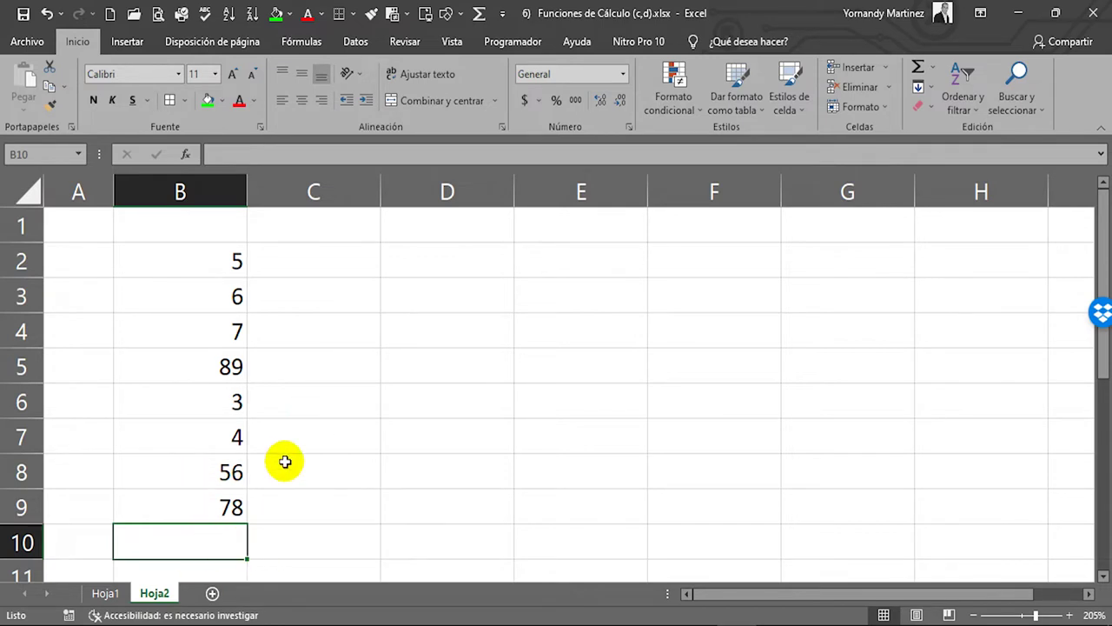
{"action": "type", "text": "=CO"}
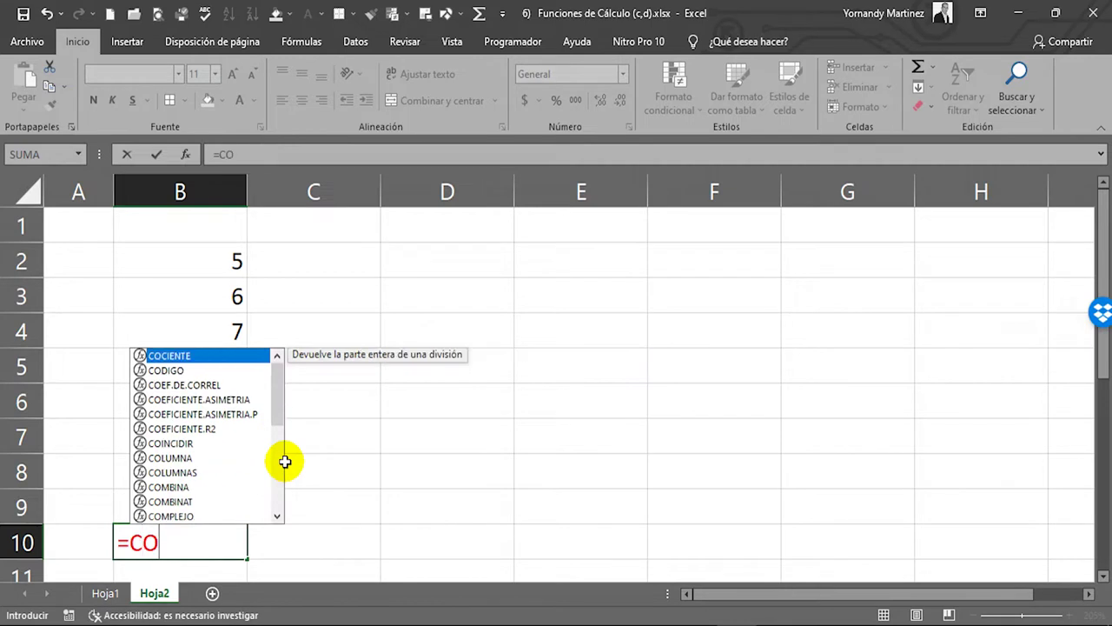
{"action": "type", "text": "NTA"}
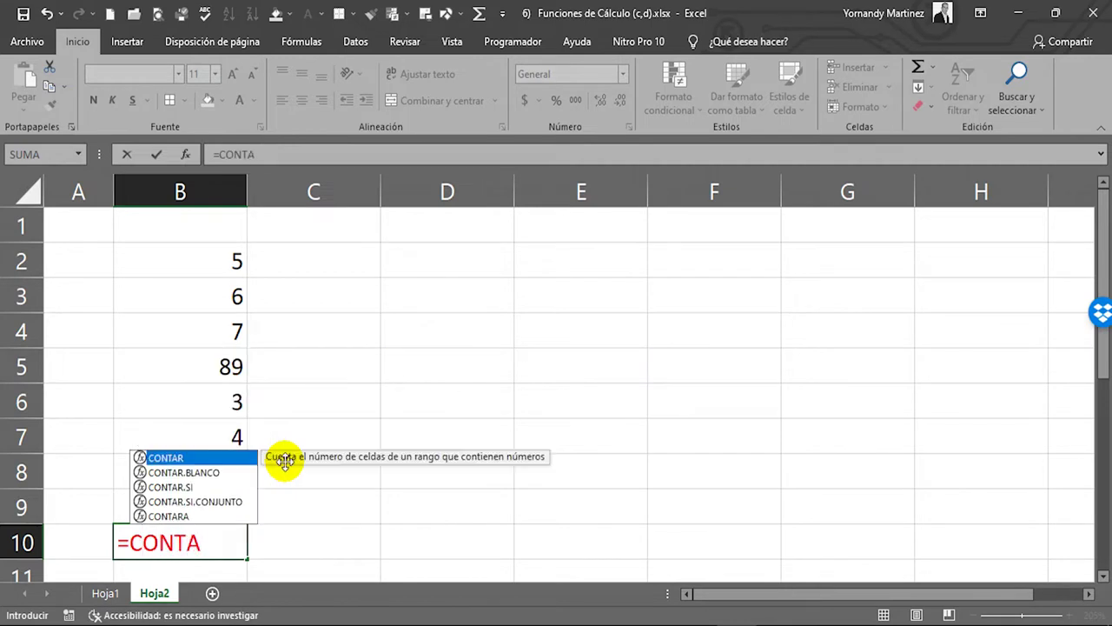
{"action": "double_click", "coordinate": [170, 458]}
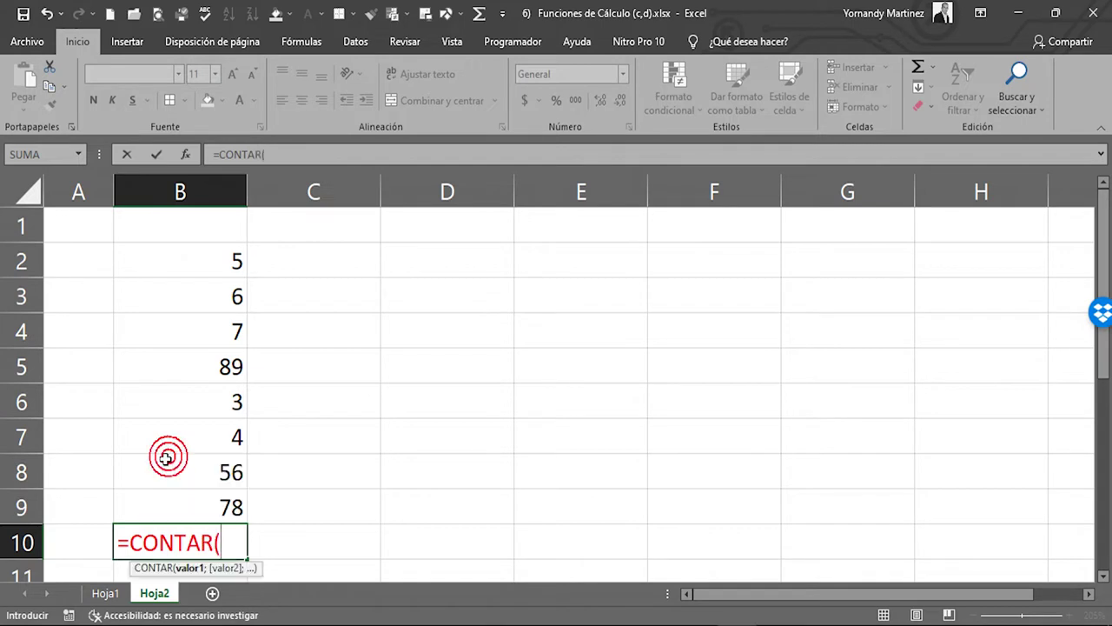
{"action": "left_click_drag", "start_coordinate": [226, 268], "coordinate": [193, 487]}
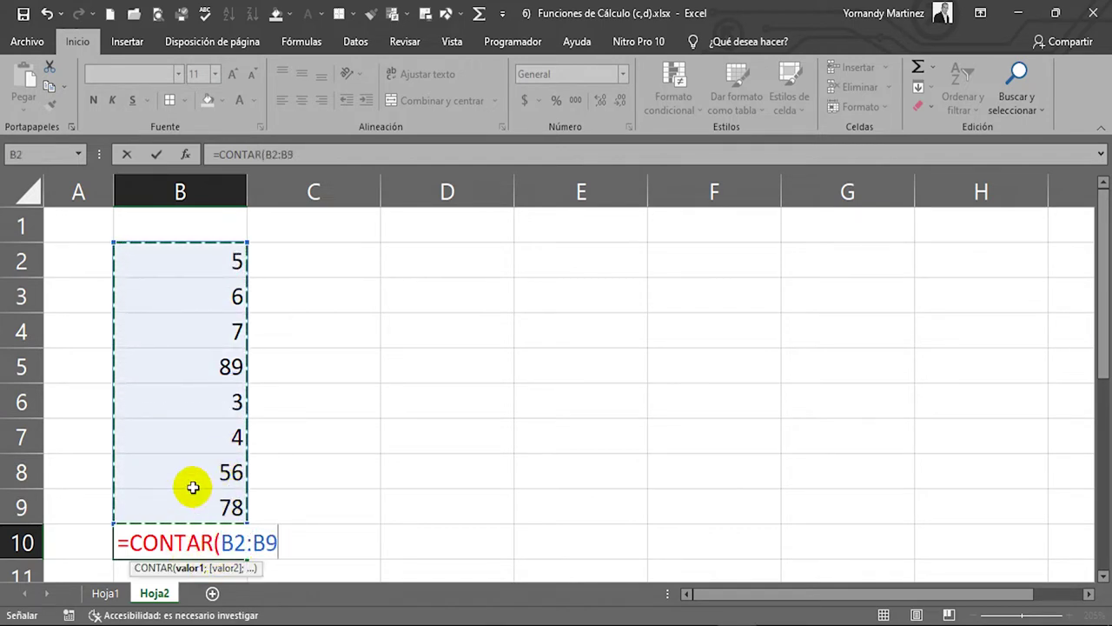
{"action": "type", "text": ")"}
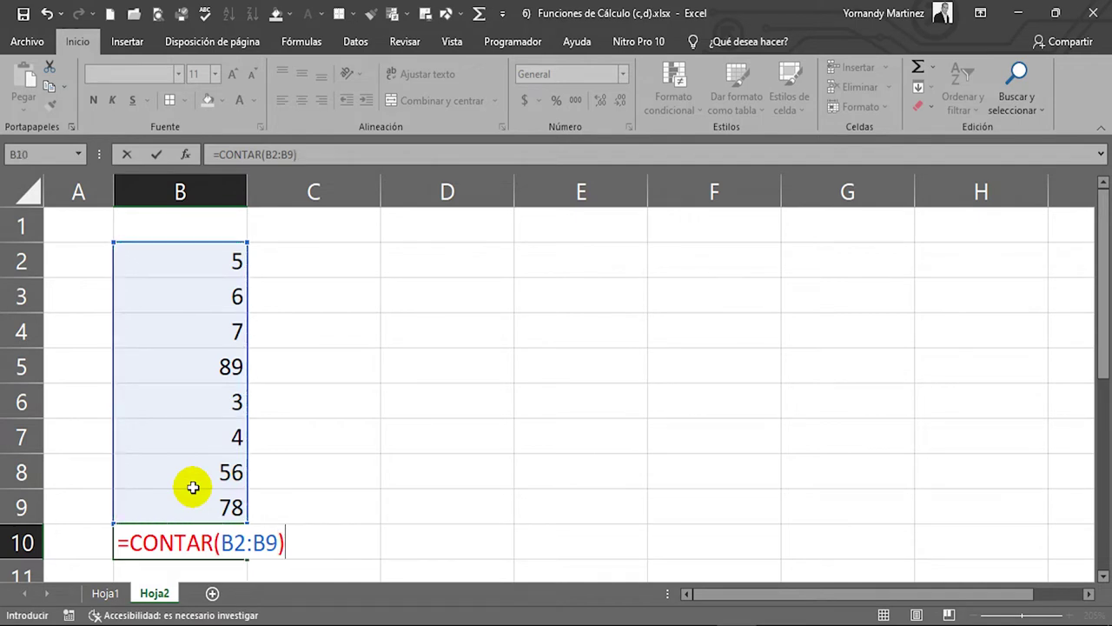
{"action": "key", "text": "Return"}
- Select B2:B9 to verify the count of 8 shown in B10
{"action": "key", "text": "Up"}
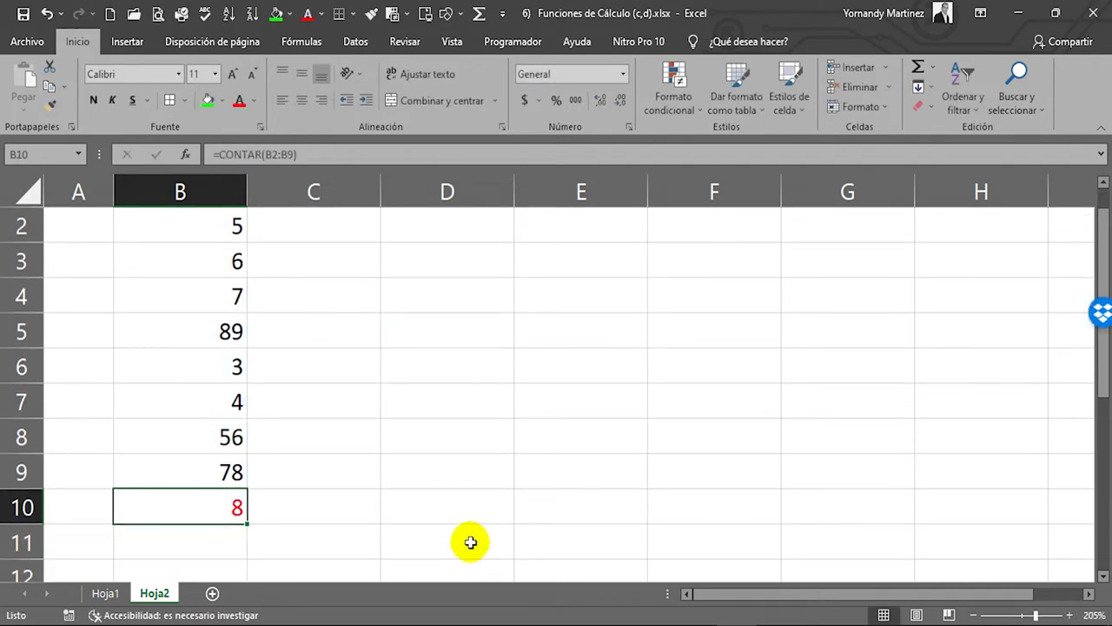
{"action": "scroll", "coordinate": [415, 505], "scroll_direction": "up", "scroll_amount": 1}
{"action": "left_click_drag", "start_coordinate": [228, 263], "coordinate": [241, 506]}
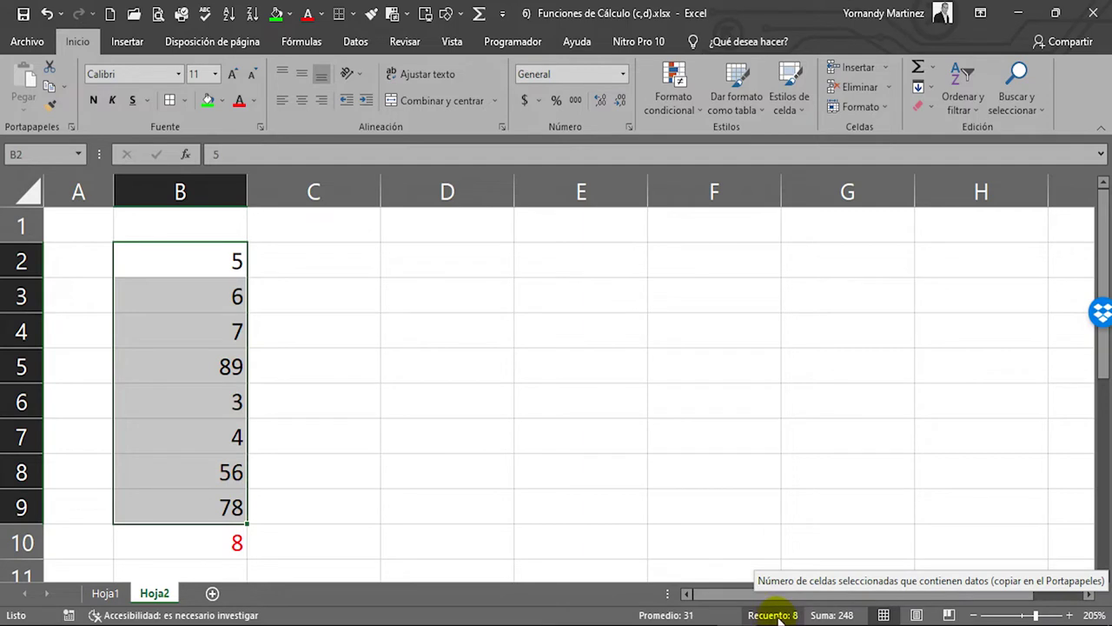
- Clear the value 56 from cell B8
{"action": "left_click", "coordinate": [434, 400]}
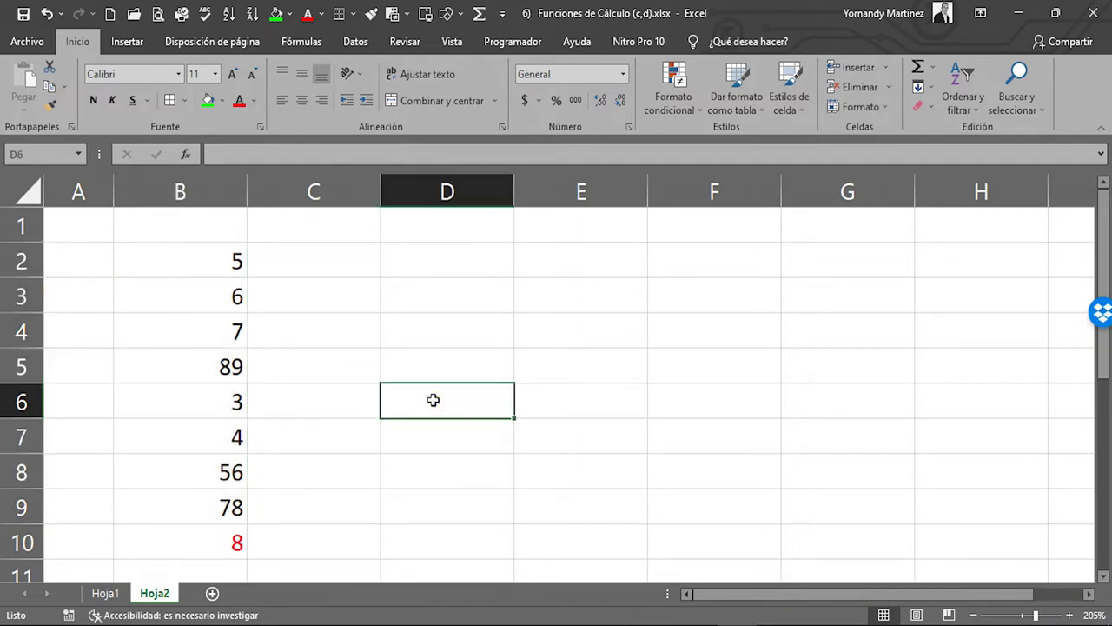
{"action": "left_click", "coordinate": [239, 374]}
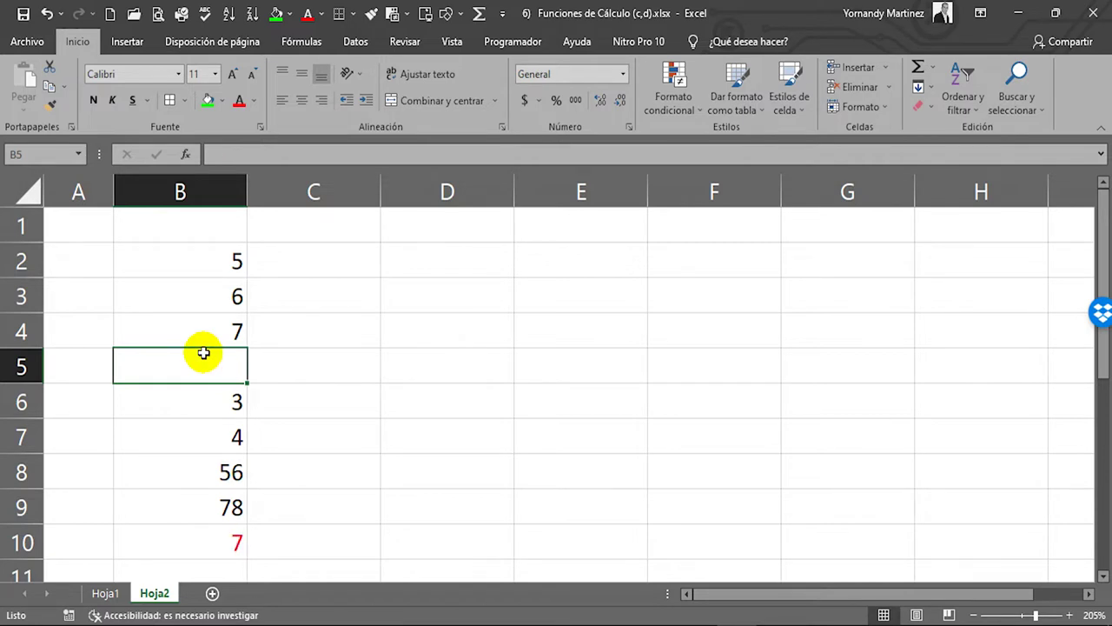
{"action": "left_click", "coordinate": [235, 474]}
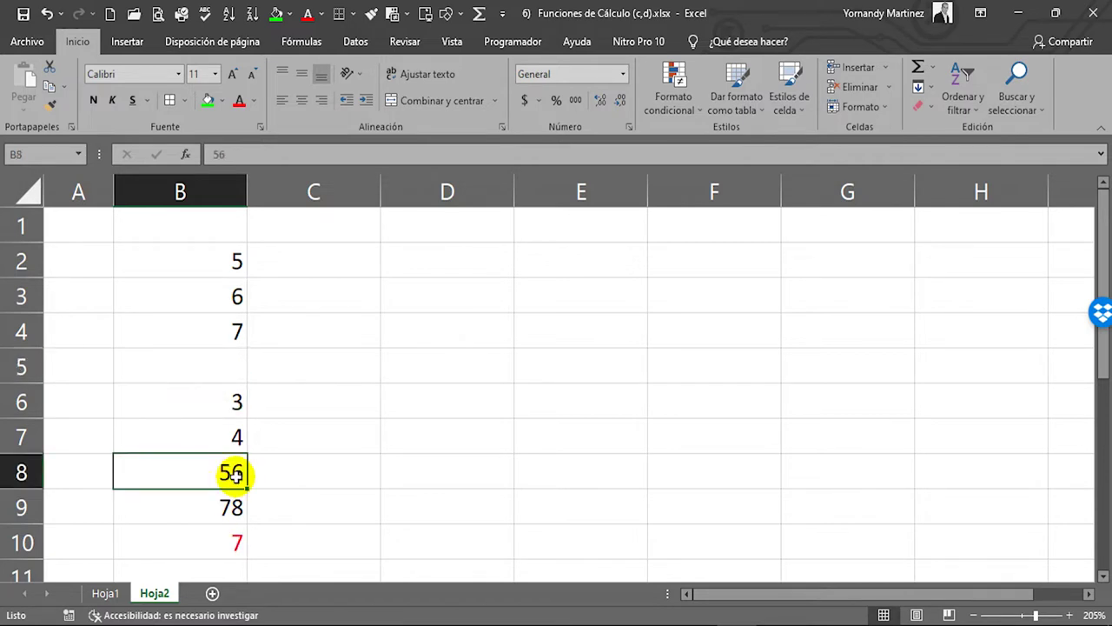
{"action": "key", "text": "Delete"}
- Inspect the CONTAR formula in B10 and delete the 5 from B2
{"action": "left_click", "coordinate": [240, 544]}
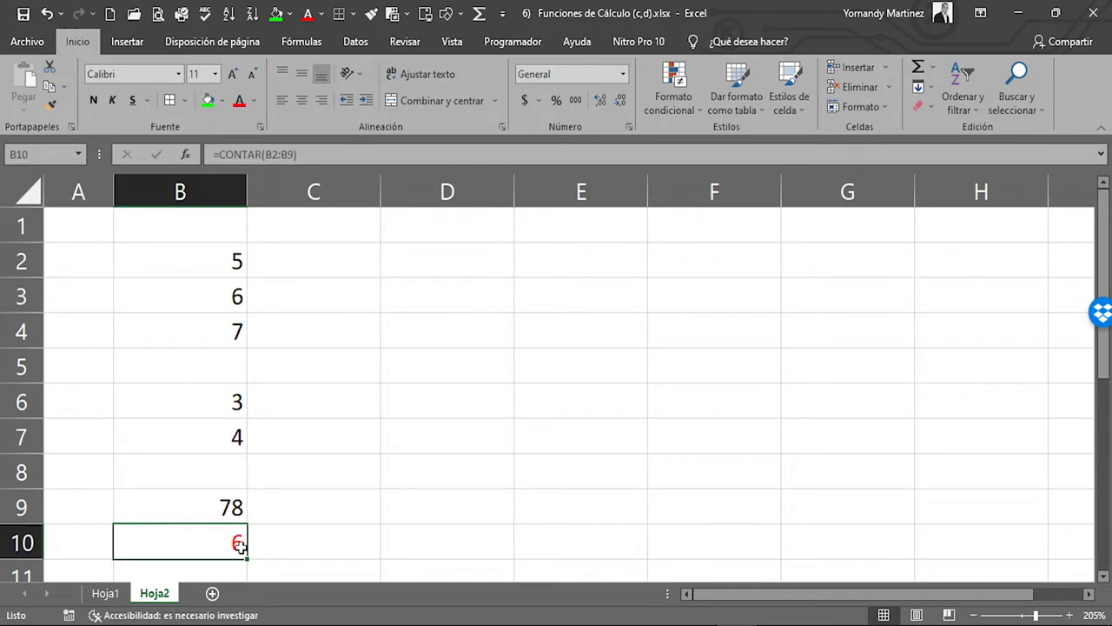
{"action": "double_click", "coordinate": [239, 544]}
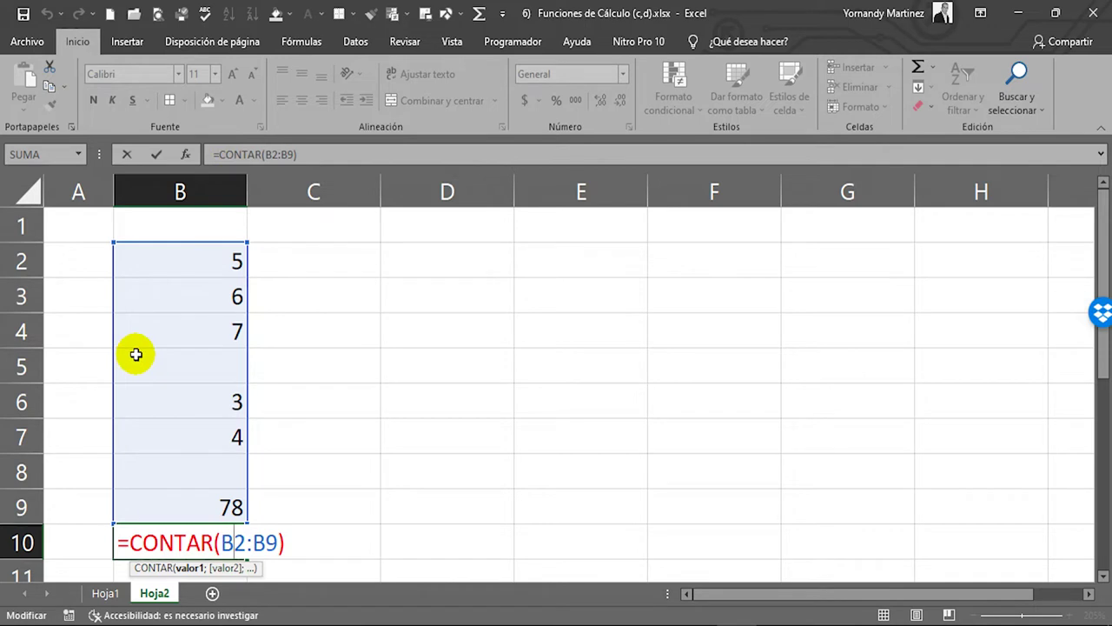
{"action": "key", "text": "Escape"}
{"action": "left_click", "coordinate": [217, 259]}
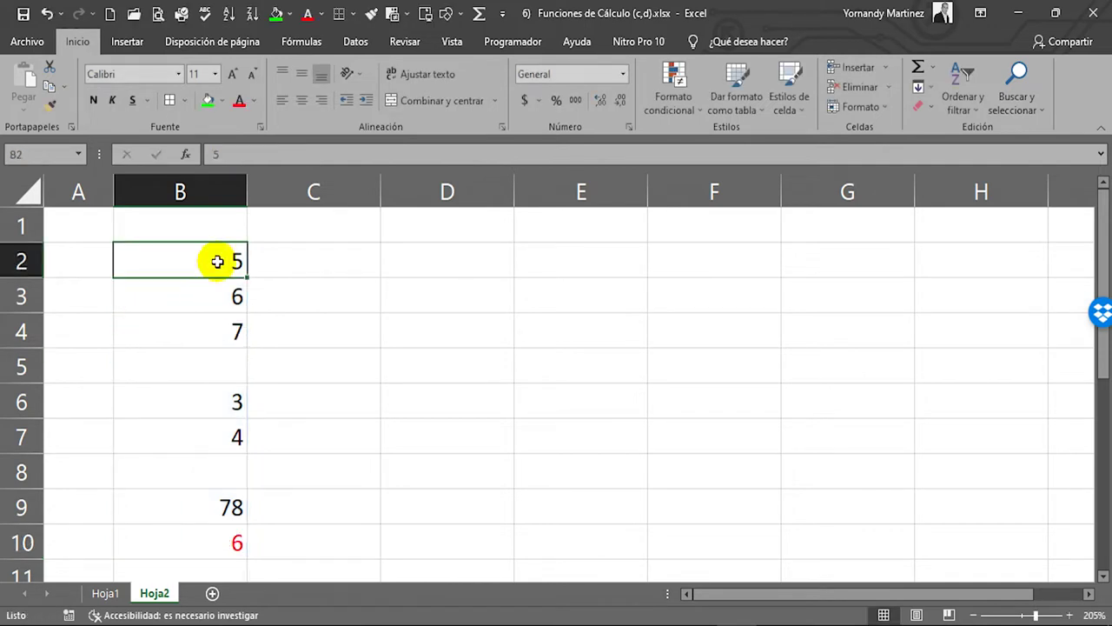
{"action": "key", "text": "Delete"}
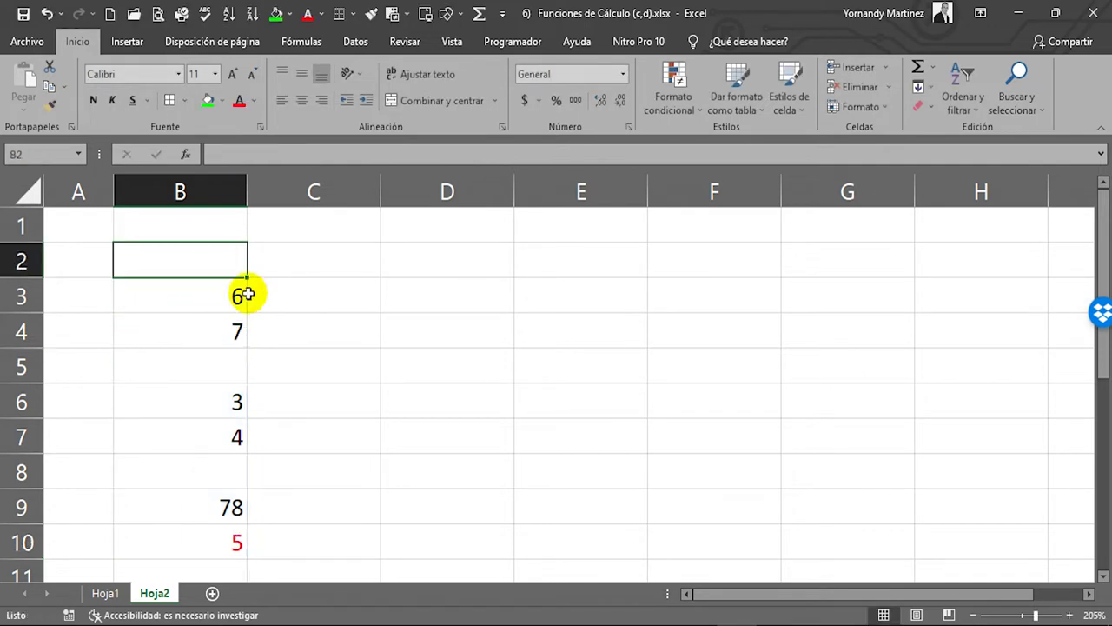
- Put 3 in B5 and 1 in B8, then check that B10 counts 7
{"action": "left_click", "coordinate": [232, 549]}
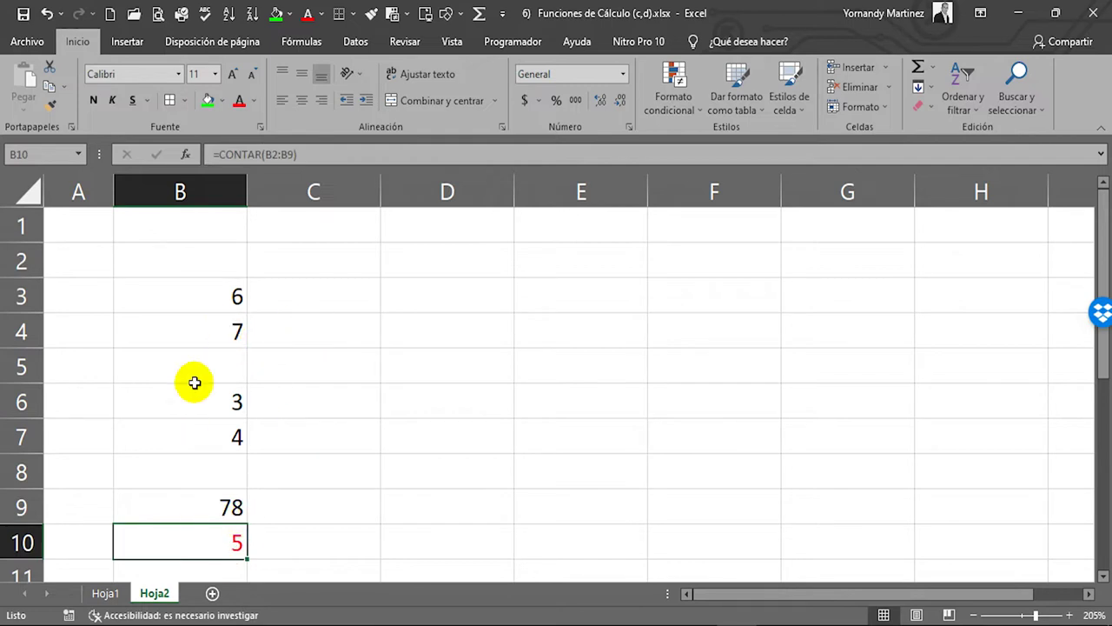
{"action": "left_click", "coordinate": [230, 360]}
{"action": "left_click", "coordinate": [229, 335]}
{"action": "type", "text": "3"}
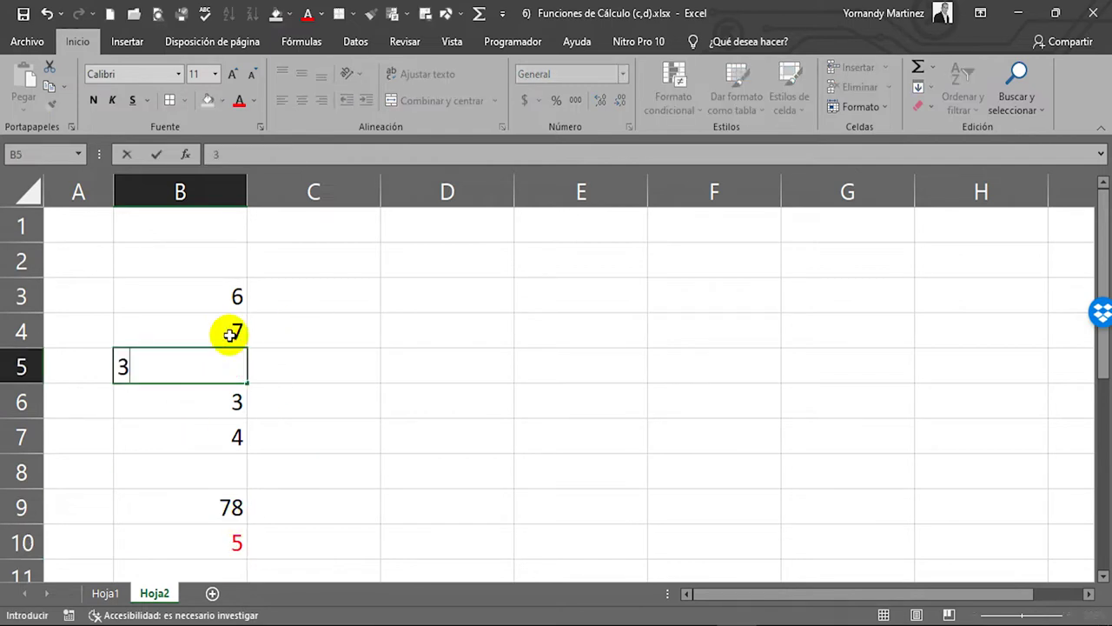
{"action": "key", "text": "Return"}
{"action": "key", "text": "Return"}
{"action": "key", "text": "Return"}
{"action": "type", "text": "1"}
{"action": "key", "text": "Return"}
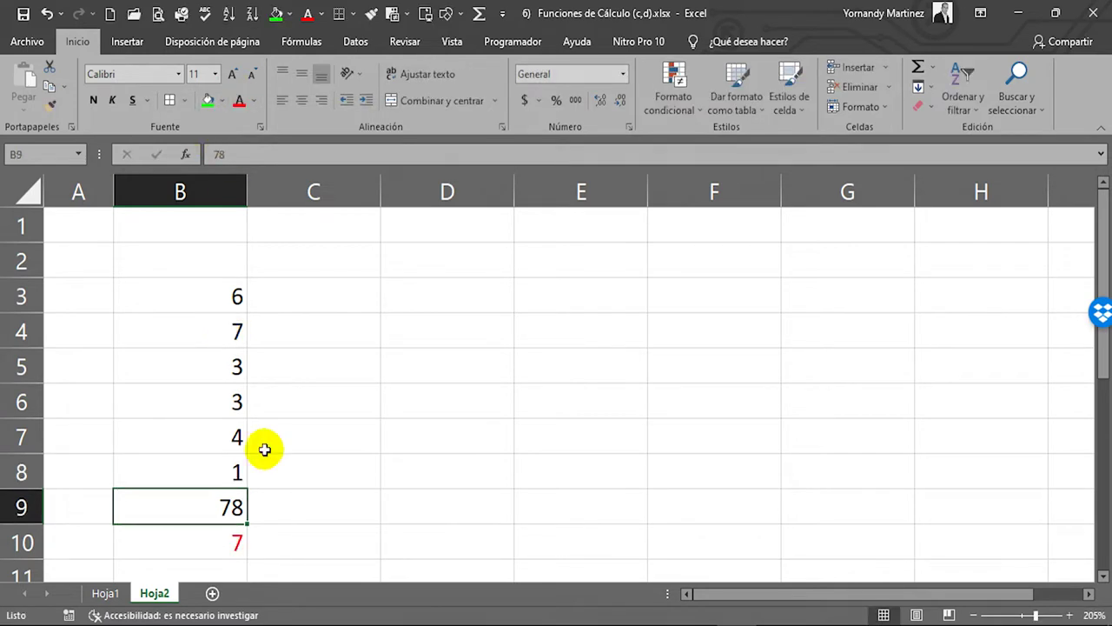
{"action": "left_click", "coordinate": [216, 532]}
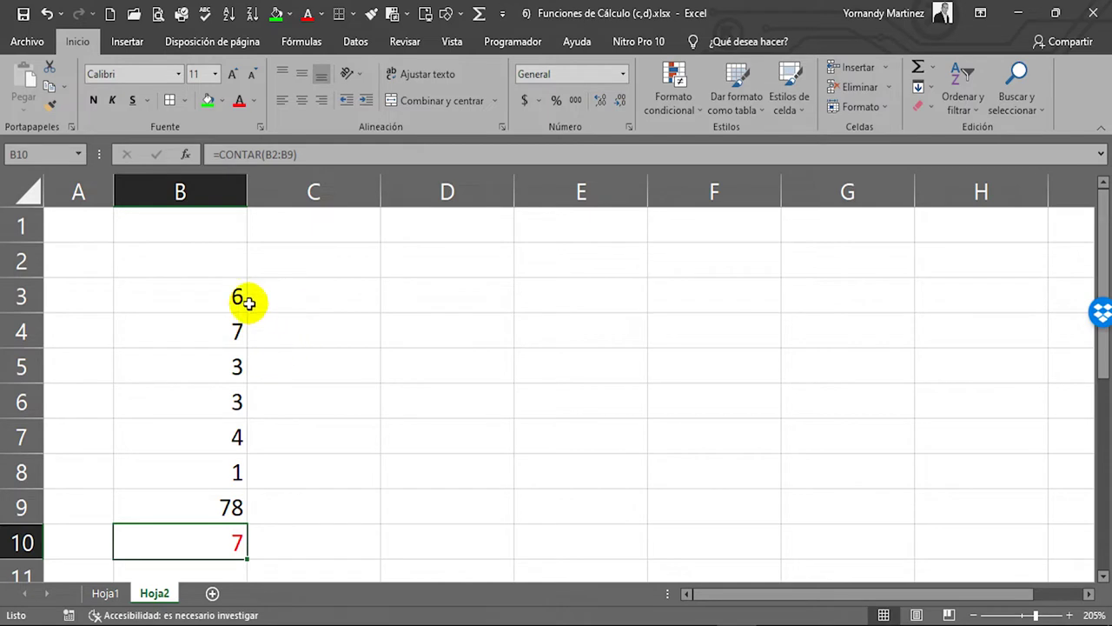
{"action": "left_click", "coordinate": [209, 260]}
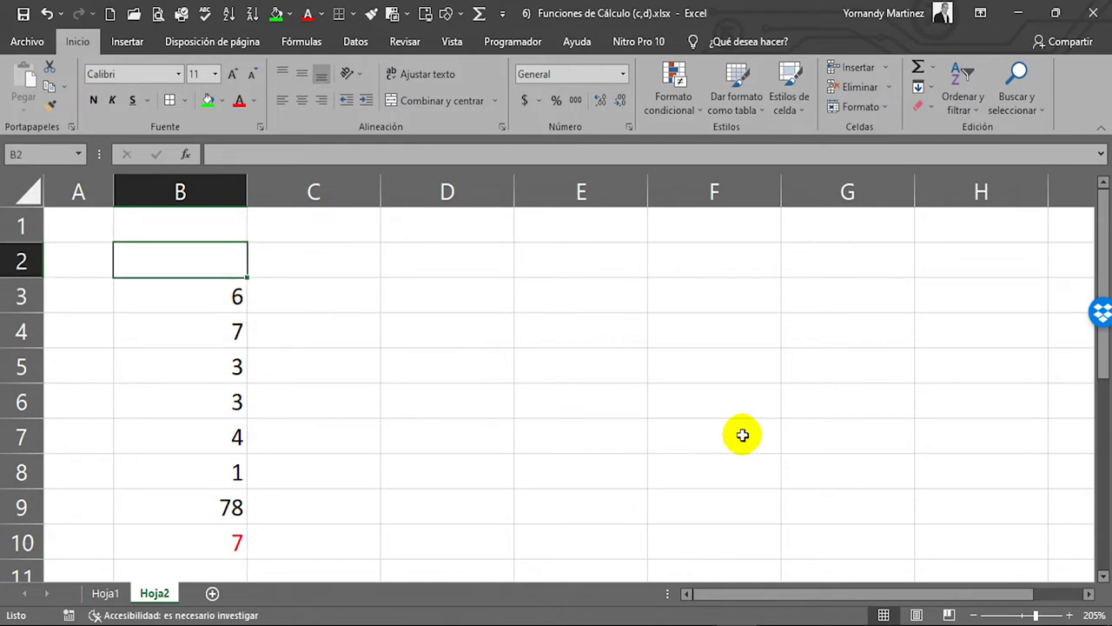
{"action": "key", "text": "ctrl+Page_Up"}
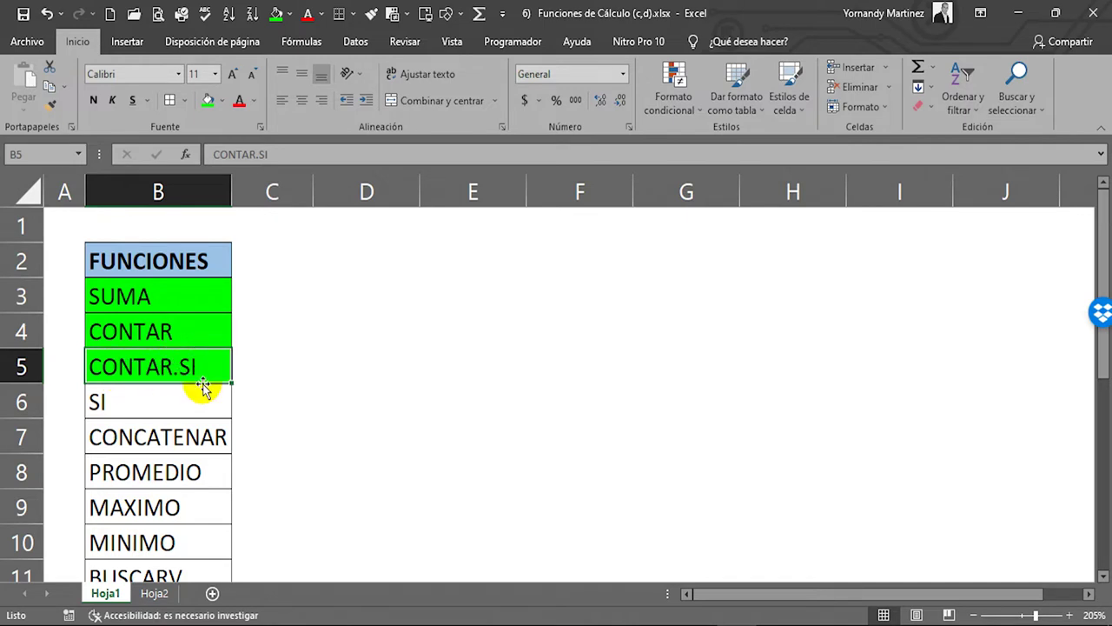
- Review CONTAR and SI in Hoja1's FUNCIONES list, then go back to Hoja2
{"action": "left_click", "coordinate": [153, 328]}
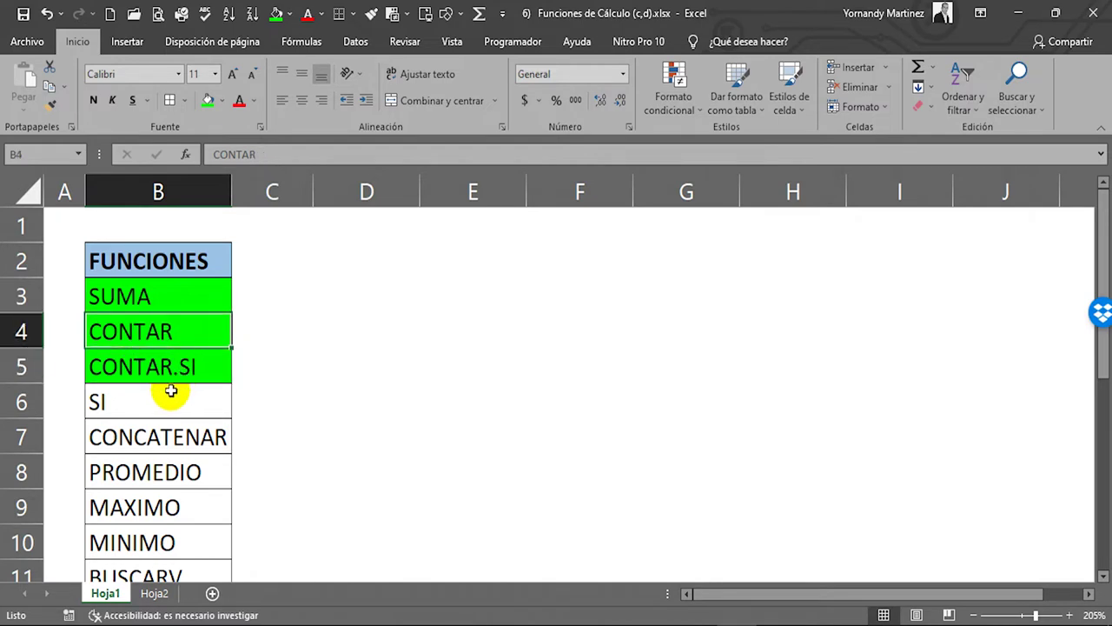
{"action": "left_click", "coordinate": [92, 409]}
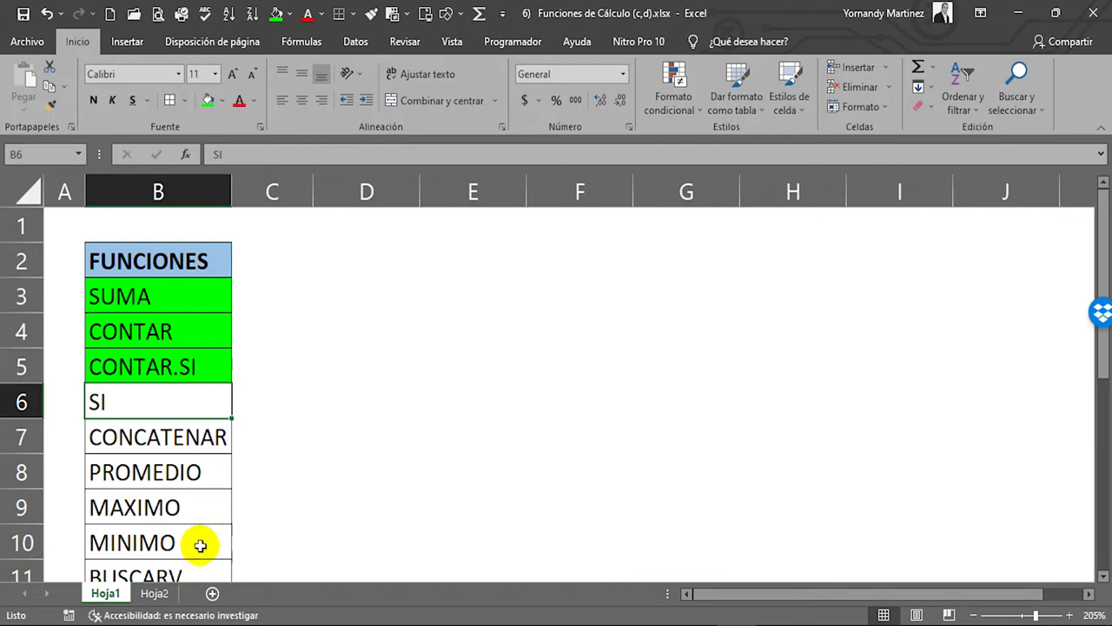
{"action": "left_click", "coordinate": [151, 593]}
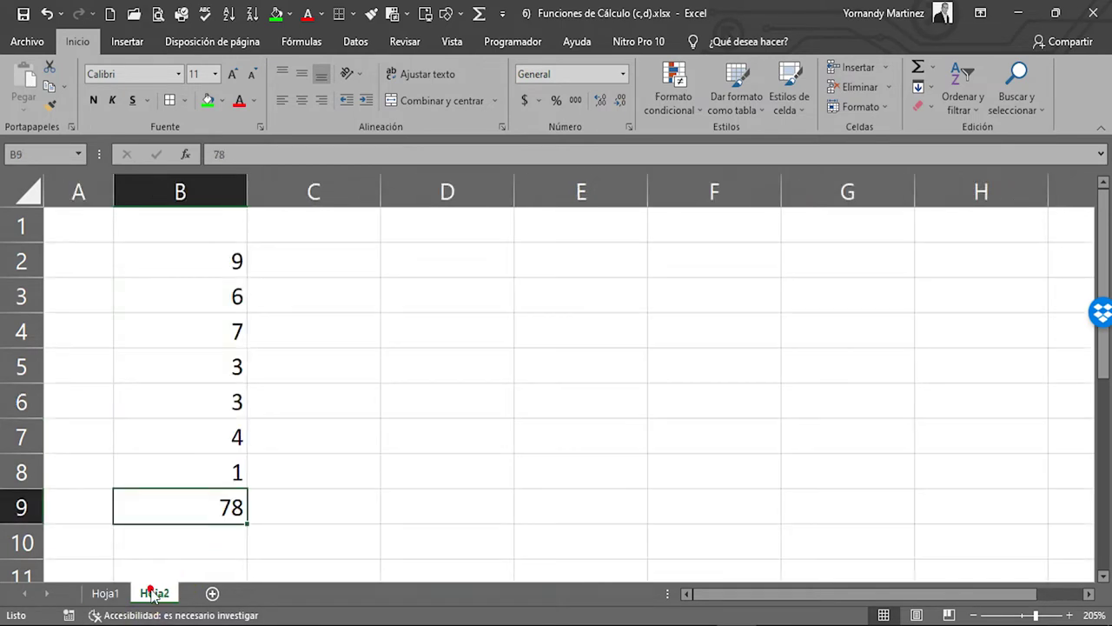
- Apply the gold theme fill colour to cell D3 beside the numbers
{"action": "left_click", "coordinate": [358, 258]}
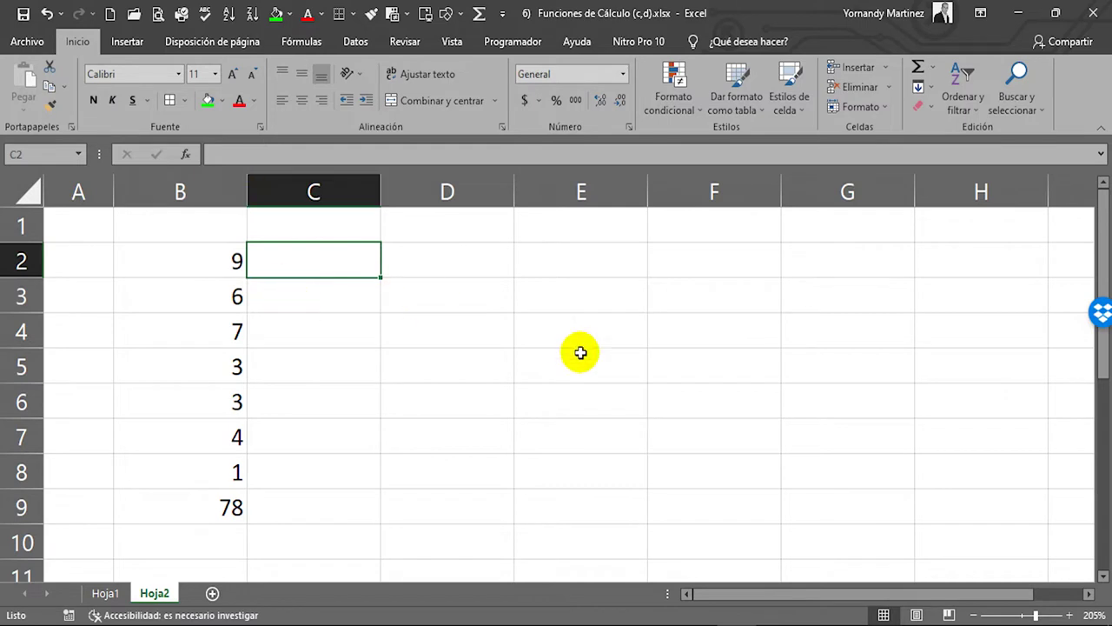
{"action": "left_click", "coordinate": [417, 292]}
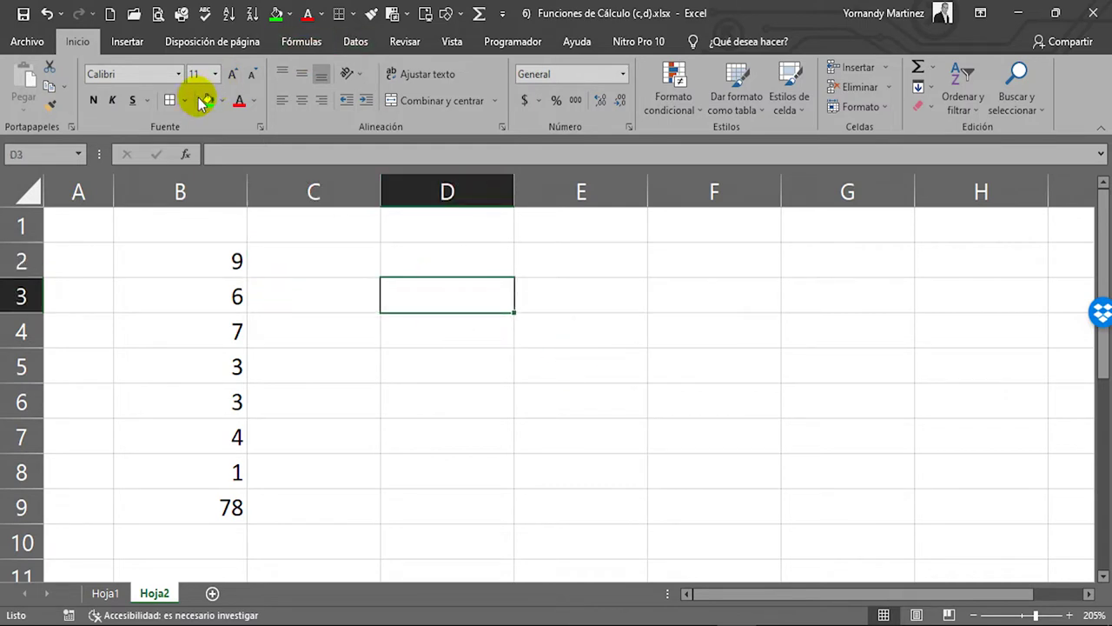
{"action": "left_click", "coordinate": [219, 101]}
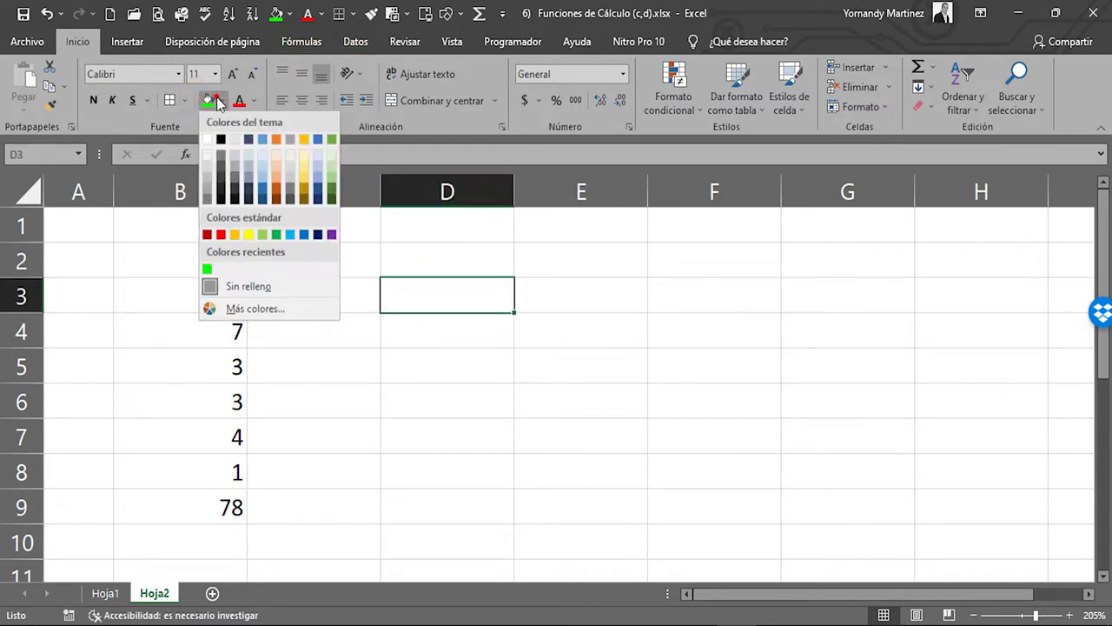
{"action": "left_click", "coordinate": [306, 187]}
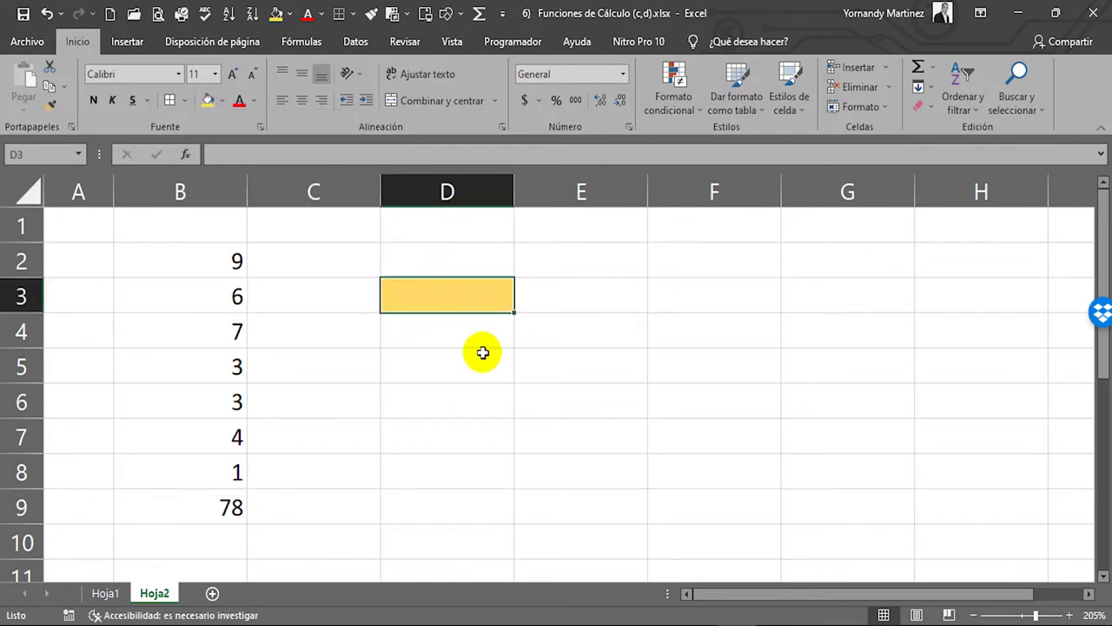
{"action": "left_click", "coordinate": [451, 330]}
{"action": "left_click", "coordinate": [447, 288]}
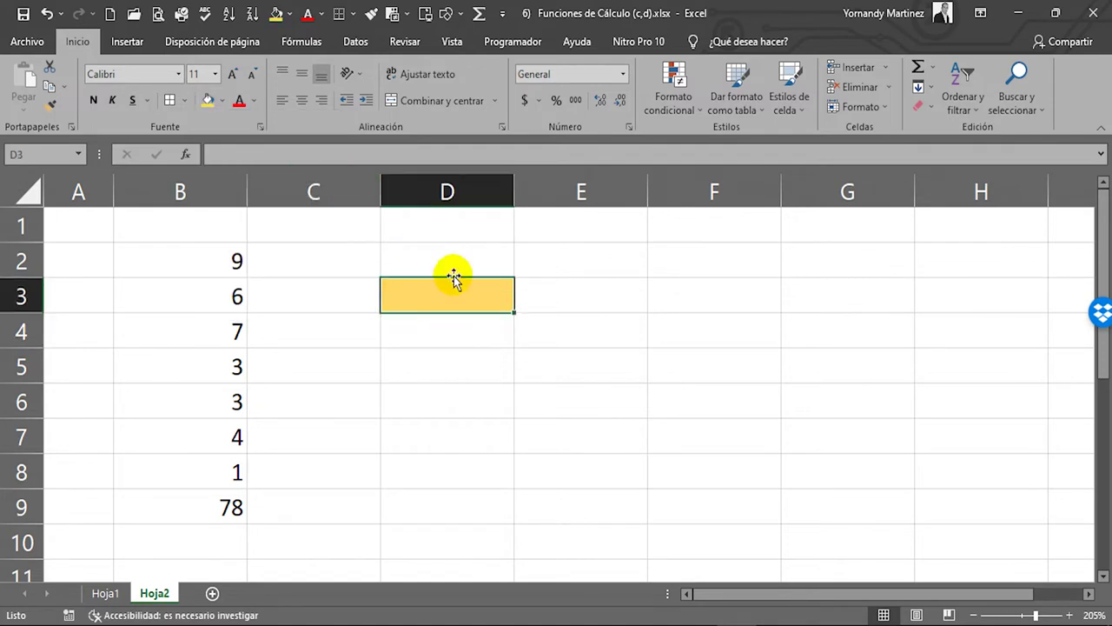
- Begin =CONTAR.SI( in D3 from the CONTA autocomplete with range B2:B9
{"action": "type", "text": "=CONT"}
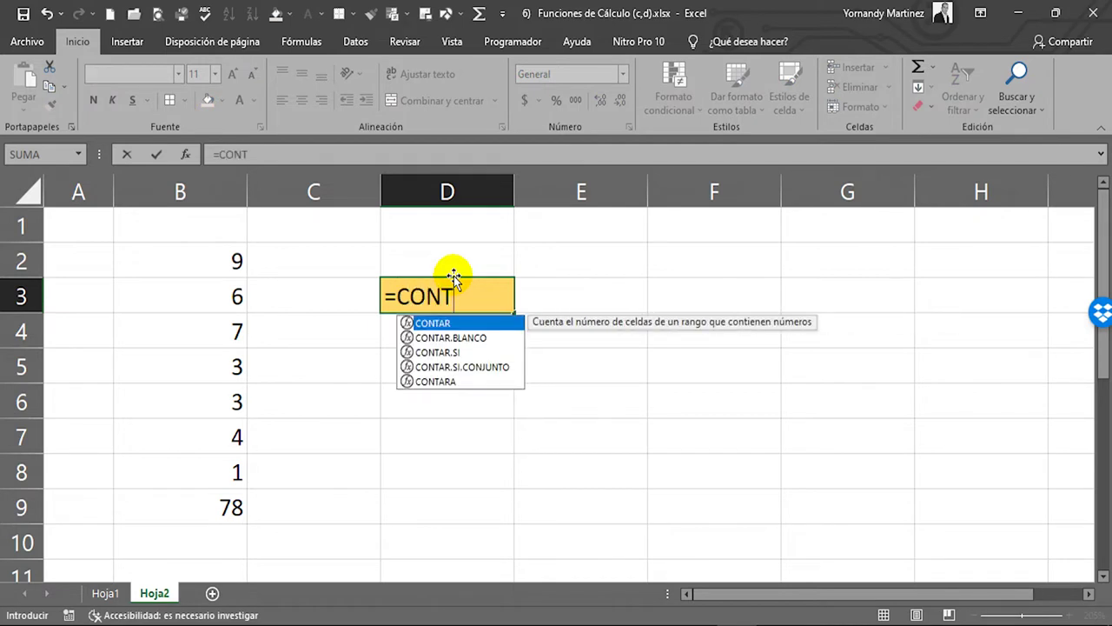
{"action": "type", "text": "A"}
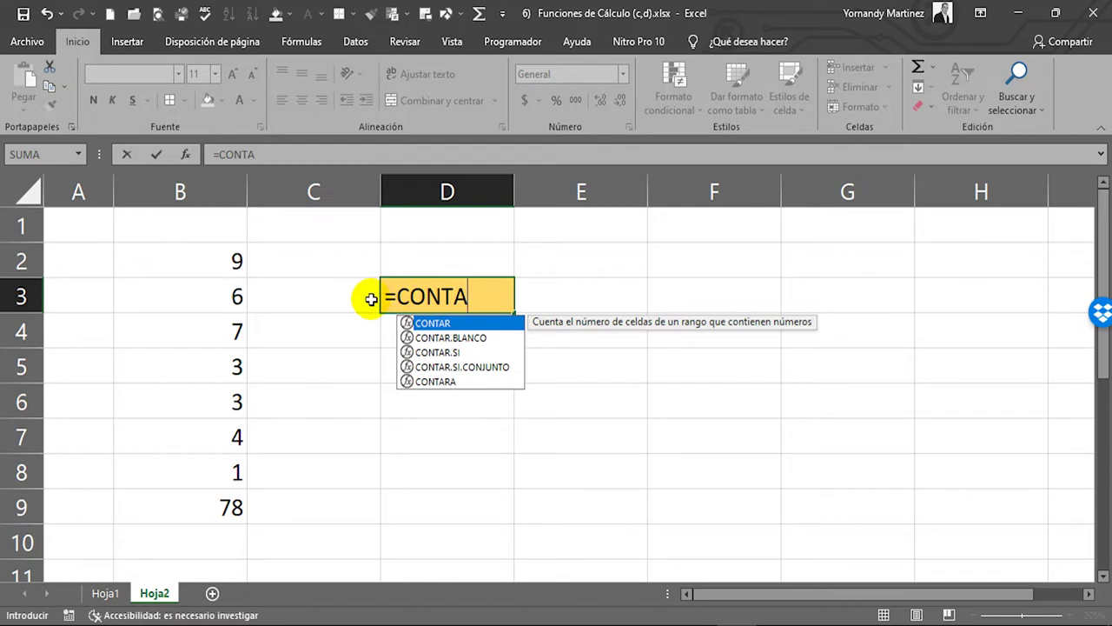
{"action": "double_click", "coordinate": [434, 353]}
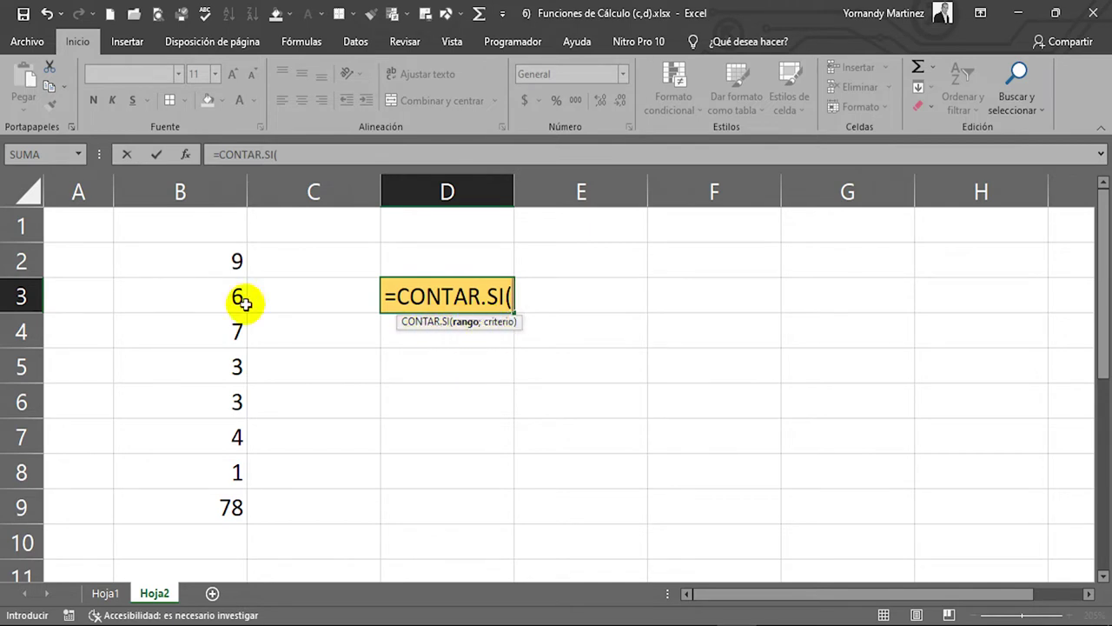
{"action": "left_click_drag", "start_coordinate": [227, 260], "coordinate": [228, 508]}
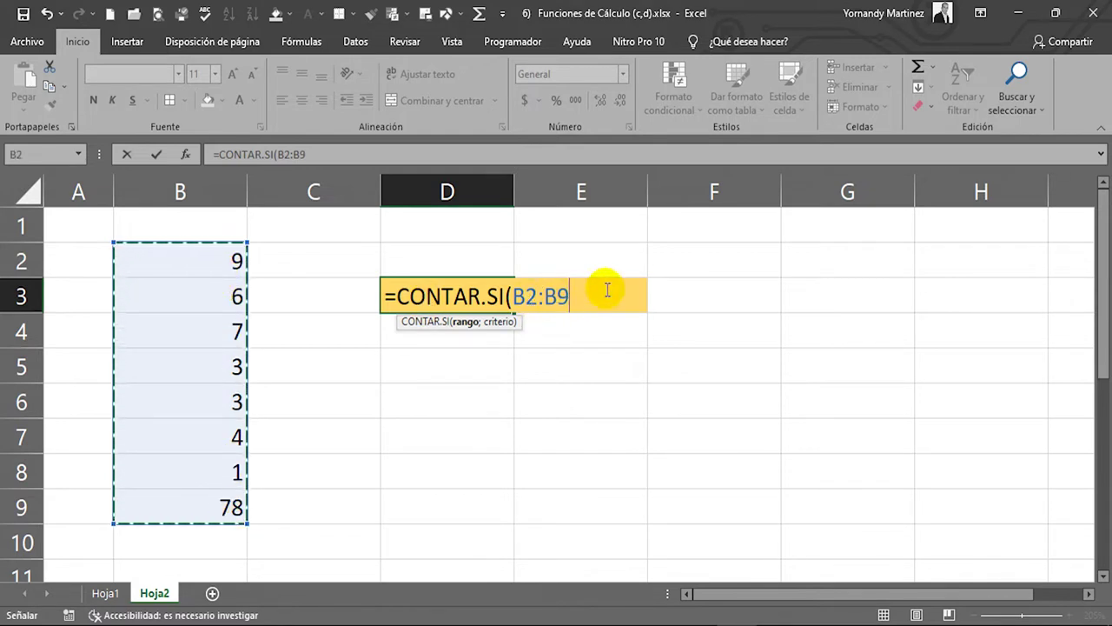
- Complete D3 as =CONTAR.SI(B2:B9;>3) and enter it, triggering the formula error warning
{"action": "type", "text": ";>"}
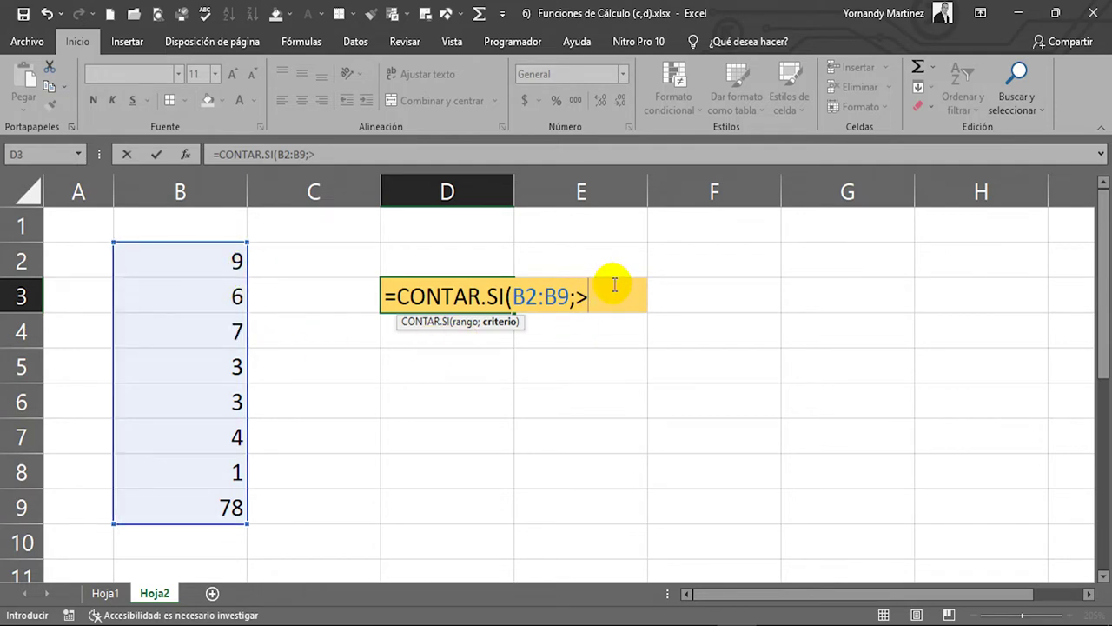
{"action": "type", "text": ")"}
{"action": "key", "text": "F2"}
{"action": "key", "text": "Left"}
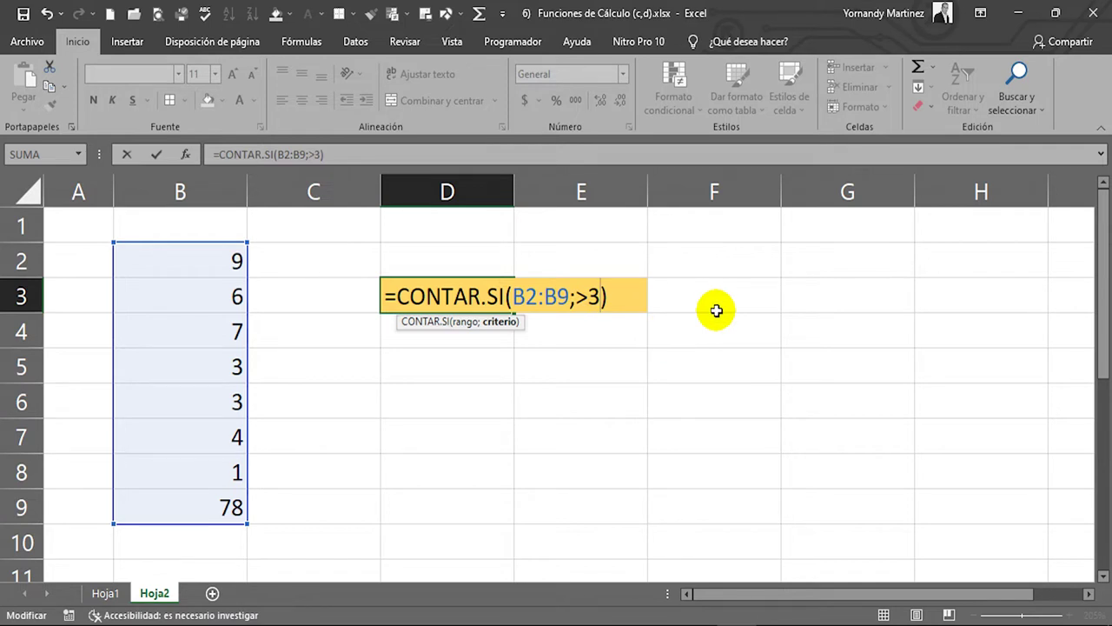
{"action": "key", "text": "Return"}
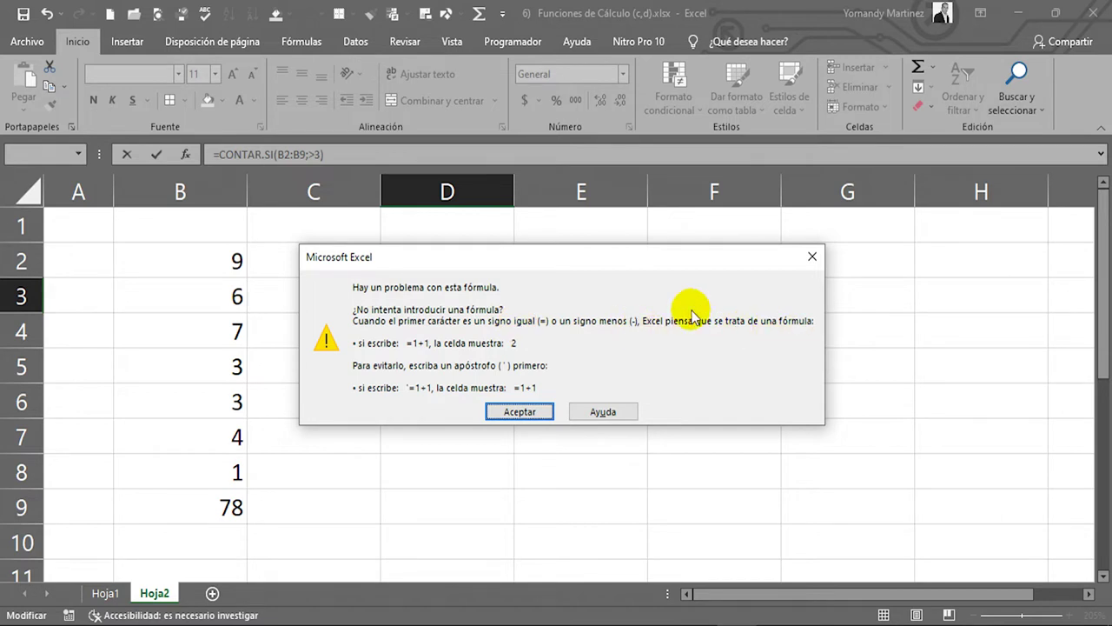
- Dismiss the error and quote the criterion so D3 reads =CONTAR.SI(B2:B9;">3"), returning 5
{"action": "left_click", "coordinate": [535, 417]}
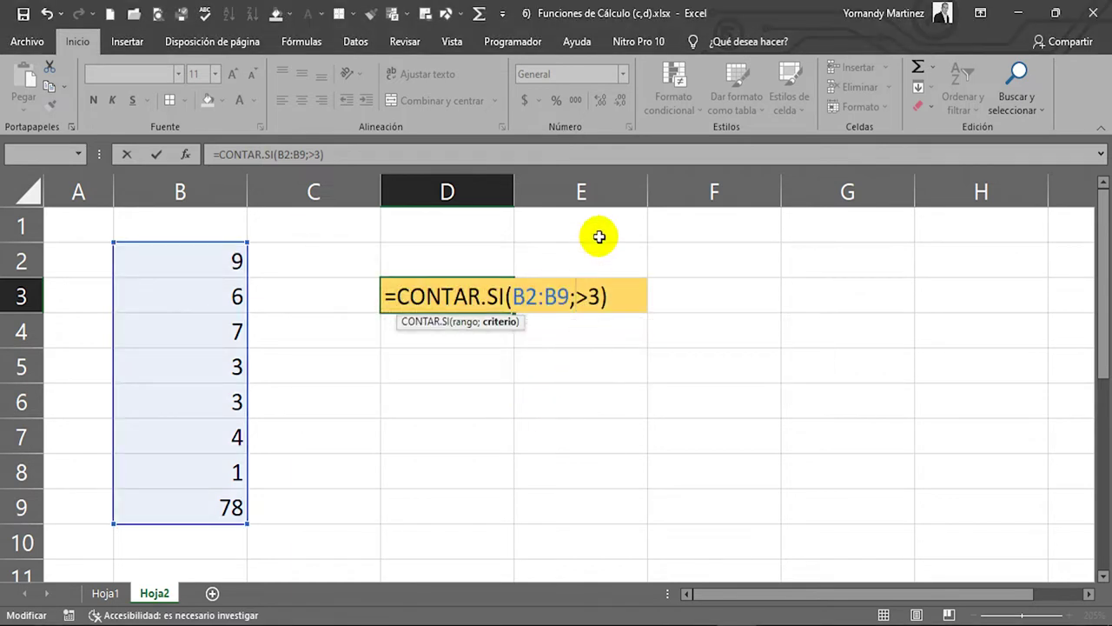
{"action": "left_click", "coordinate": [577, 292]}
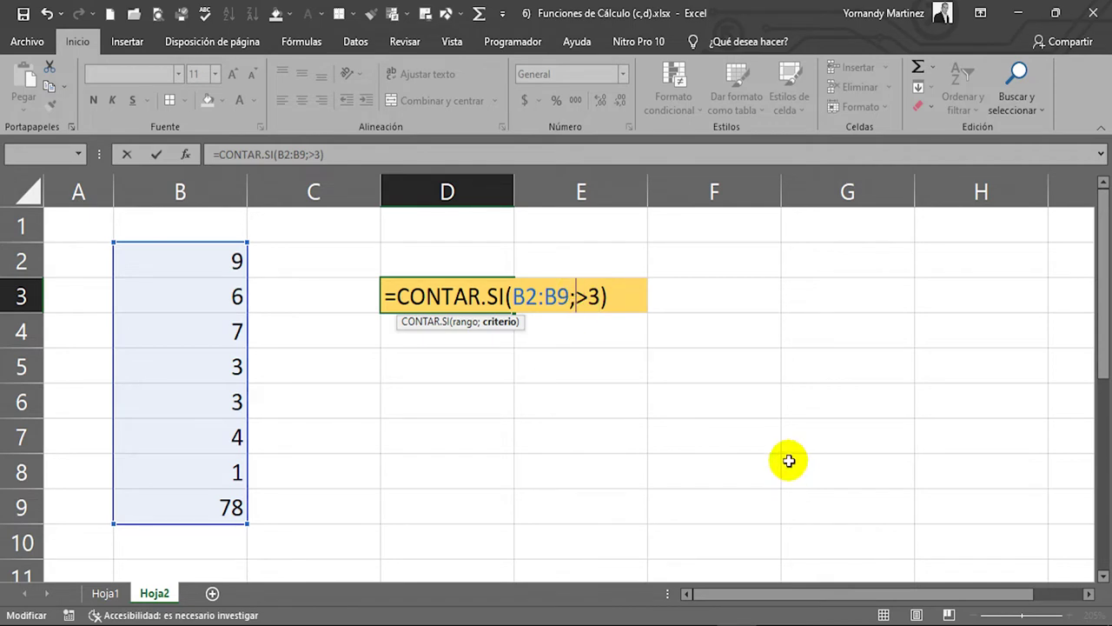
{"action": "type", "text": "\""}
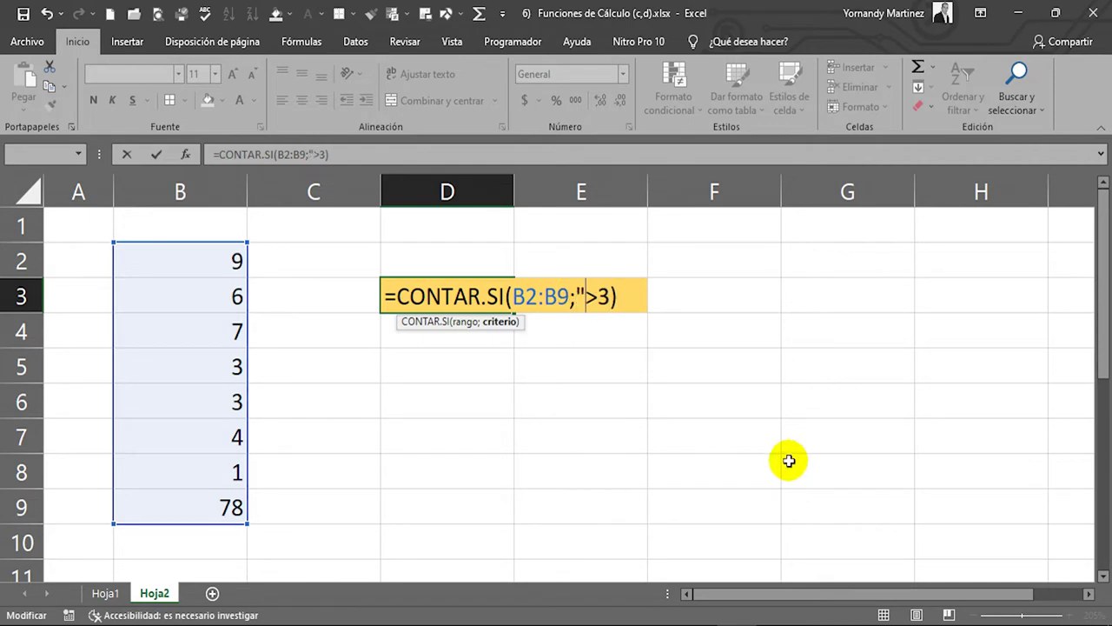
{"action": "left_click", "coordinate": [611, 298]}
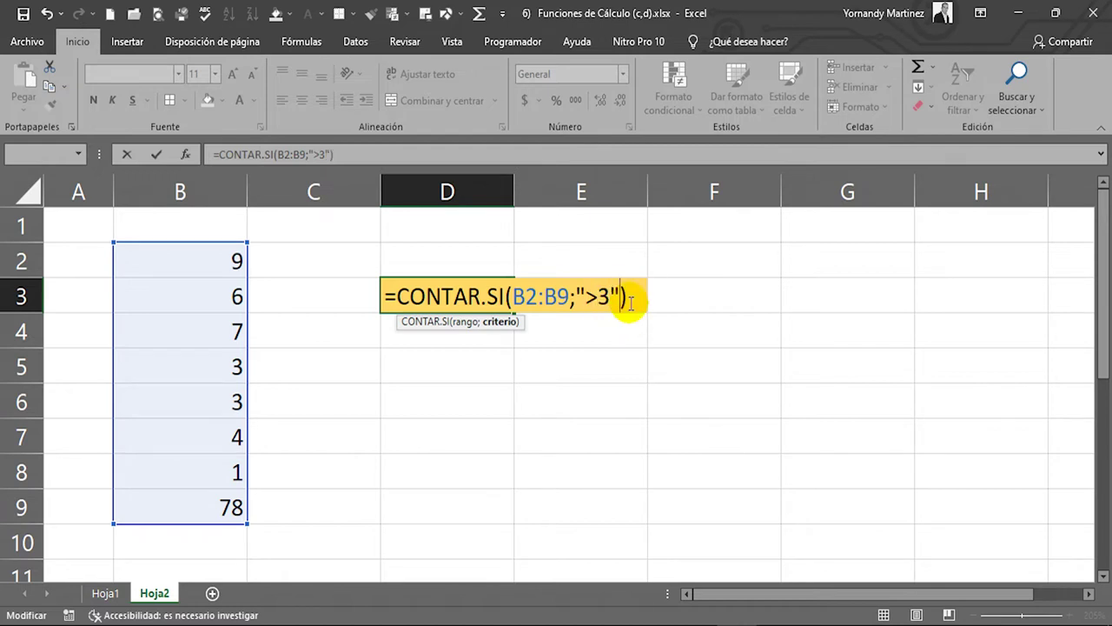
{"action": "type", "text": "\""}
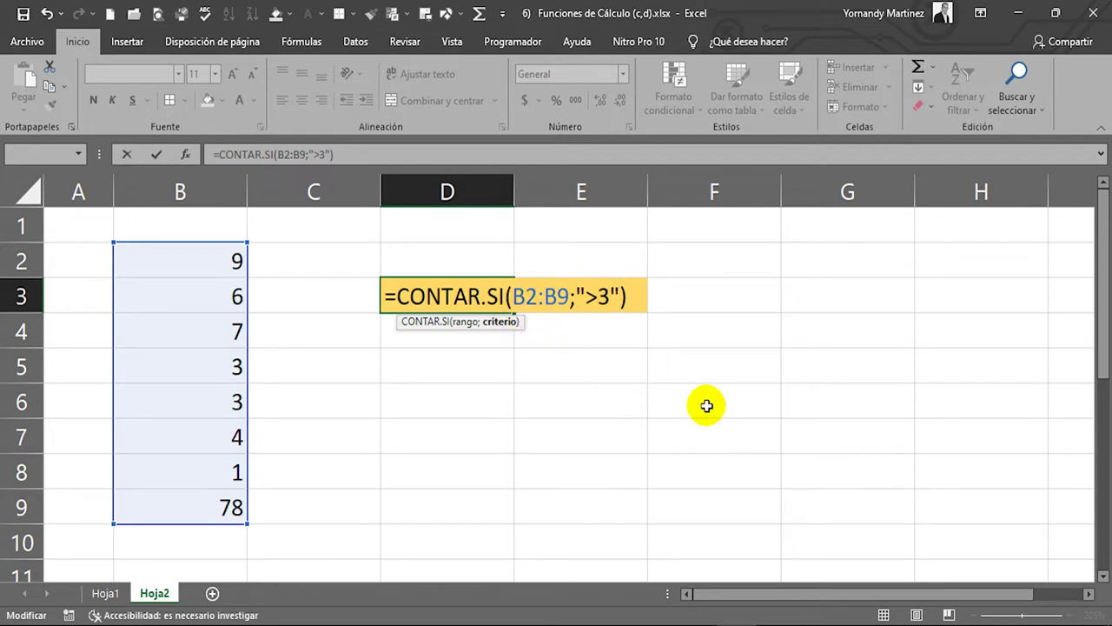
{"action": "key", "text": "Return"}
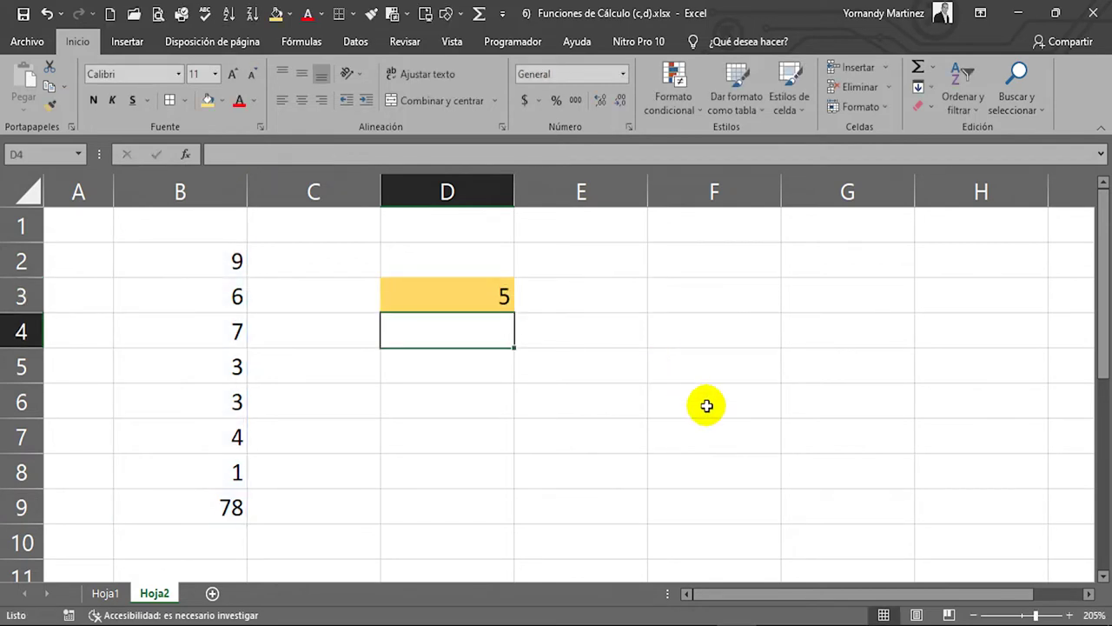
- Review D3's formula and the values listed in column B
{"action": "left_click", "coordinate": [495, 297]}
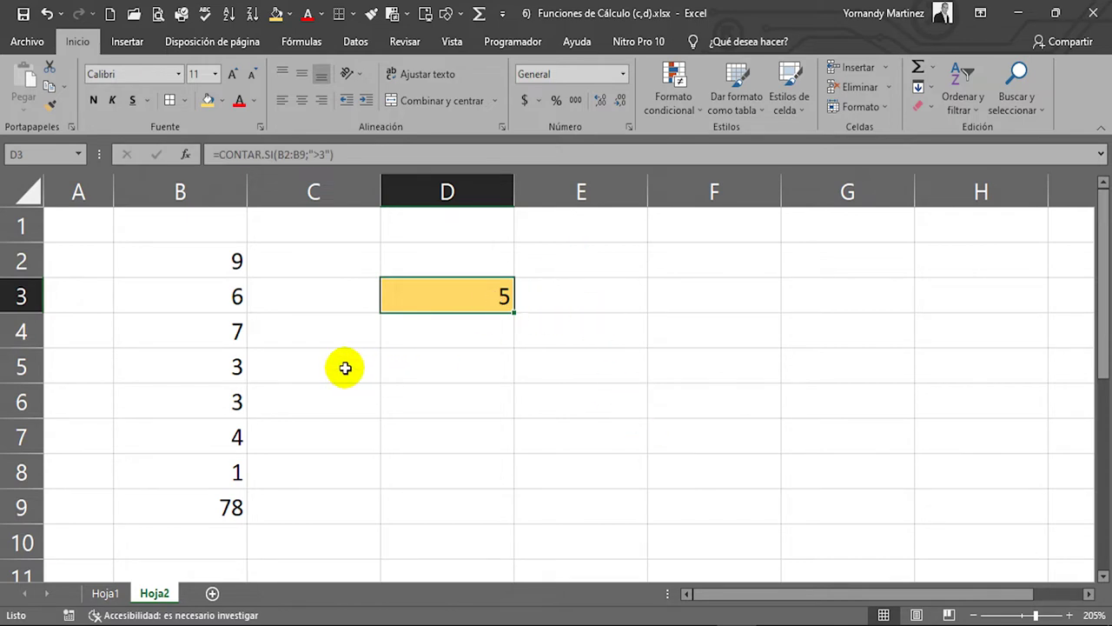
{"action": "left_click", "coordinate": [236, 259]}
{"action": "left_click", "coordinate": [233, 297]}
{"action": "left_click", "coordinate": [234, 330]}
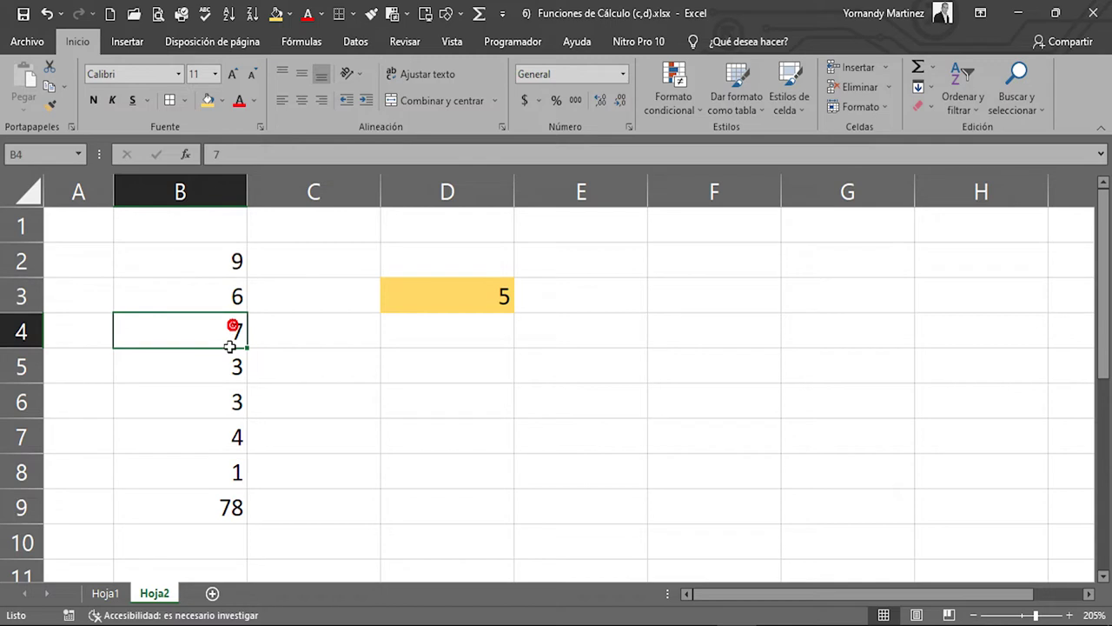
{"action": "left_click", "coordinate": [232, 437]}
{"action": "left_click", "coordinate": [231, 515]}
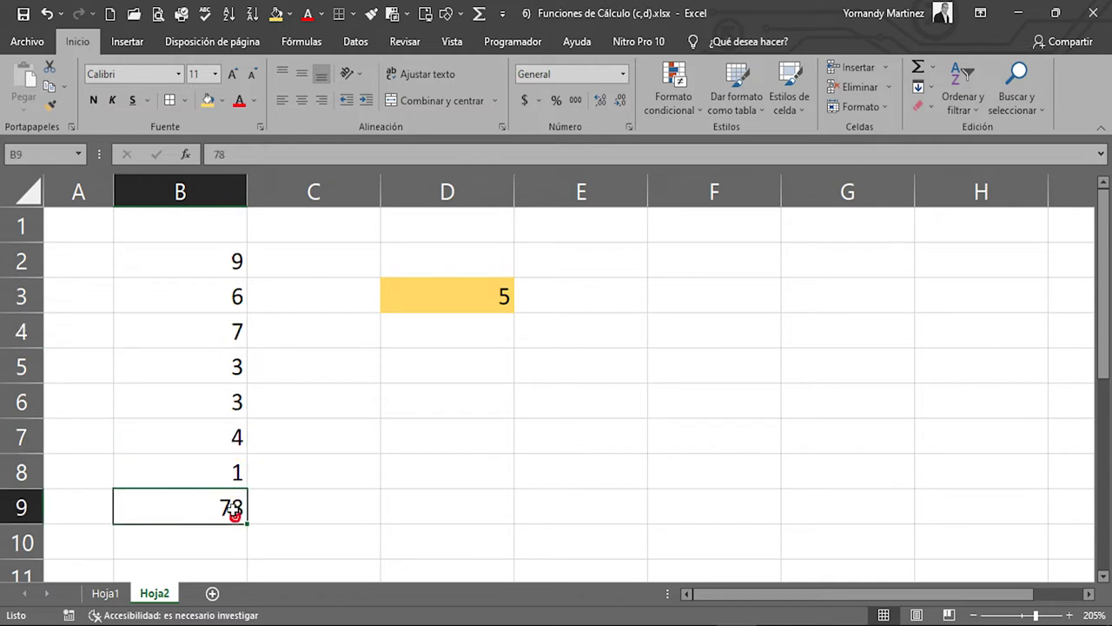
{"action": "left_click", "coordinate": [232, 467]}
- Change cell B5 from 3 to 11
{"action": "left_click", "coordinate": [231, 389]}
{"action": "left_click", "coordinate": [232, 358]}
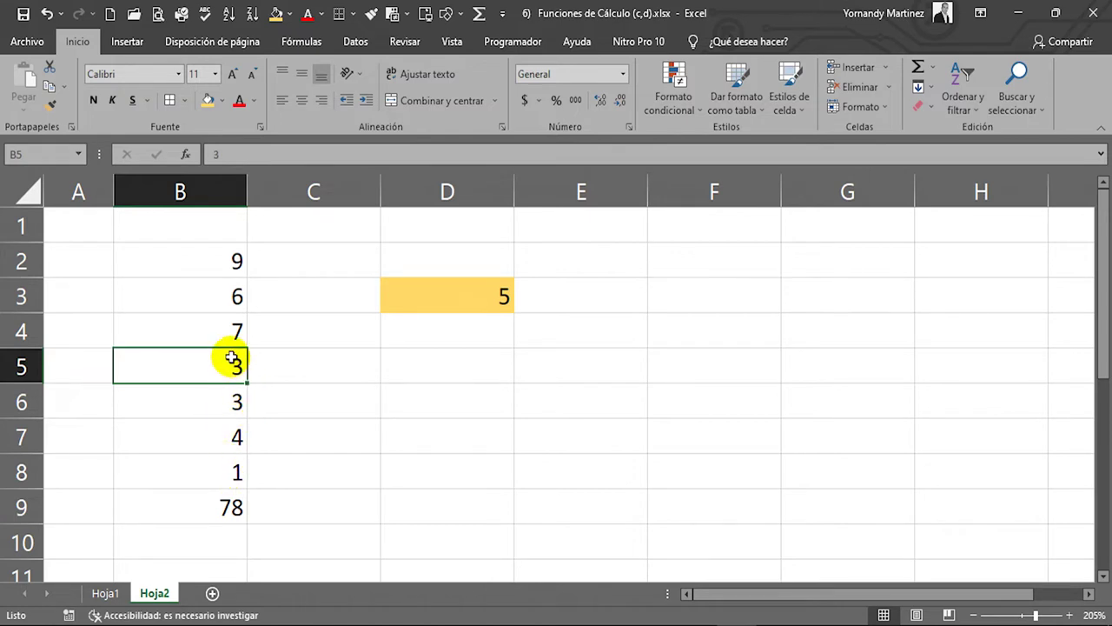
{"action": "type", "text": "11"}
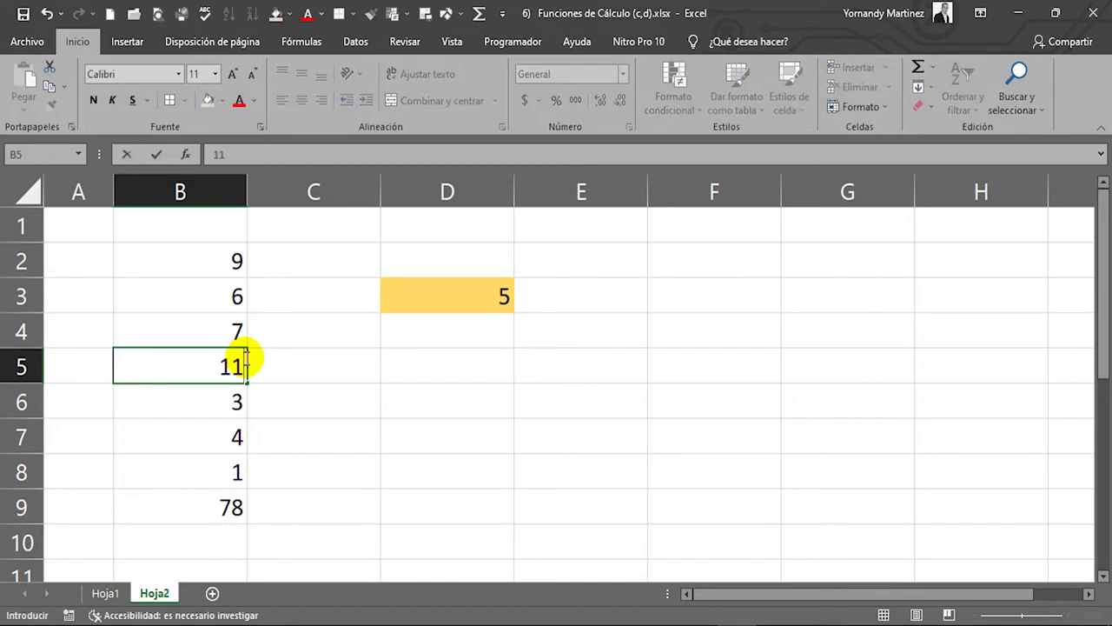
{"action": "key", "text": "Return"}
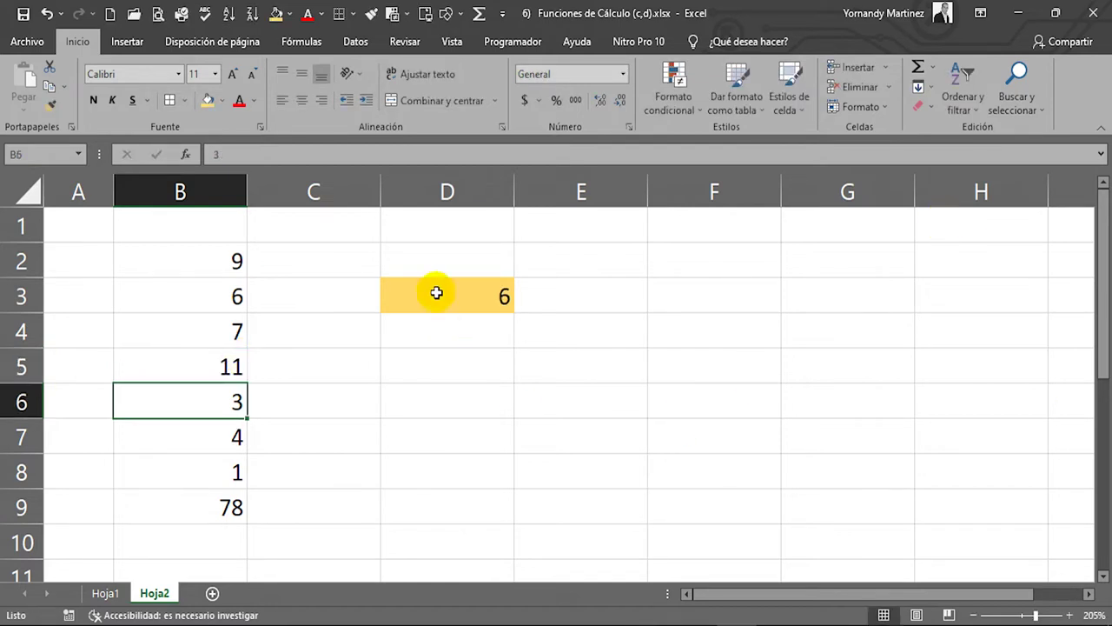
- Confirm D3's count rose to 6 and reopen its formula for editing
{"action": "left_click", "coordinate": [465, 287]}
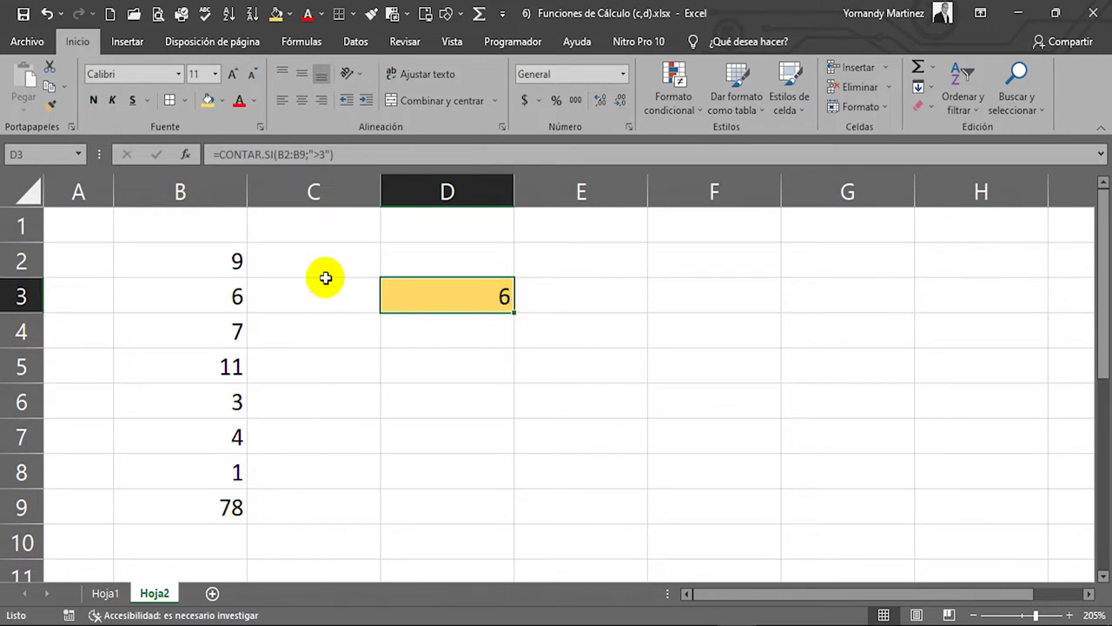
{"action": "double_click", "coordinate": [496, 296]}
{"action": "left_click", "coordinate": [590, 297]}
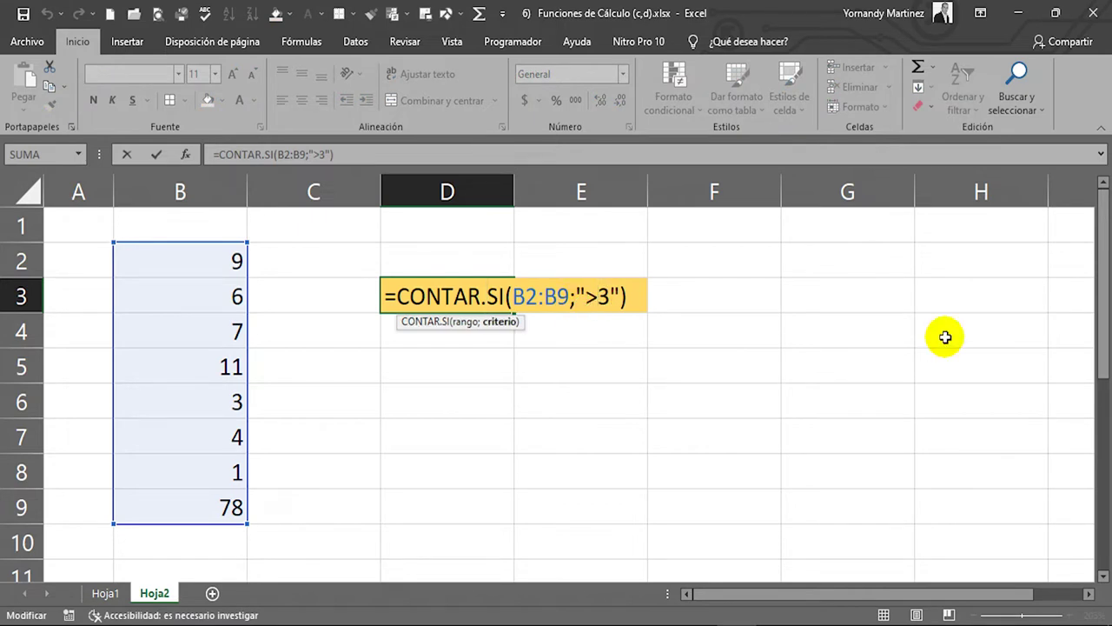
- Change D3's criterion from ">3" to "<3"
{"action": "key", "text": "BackSpace"}
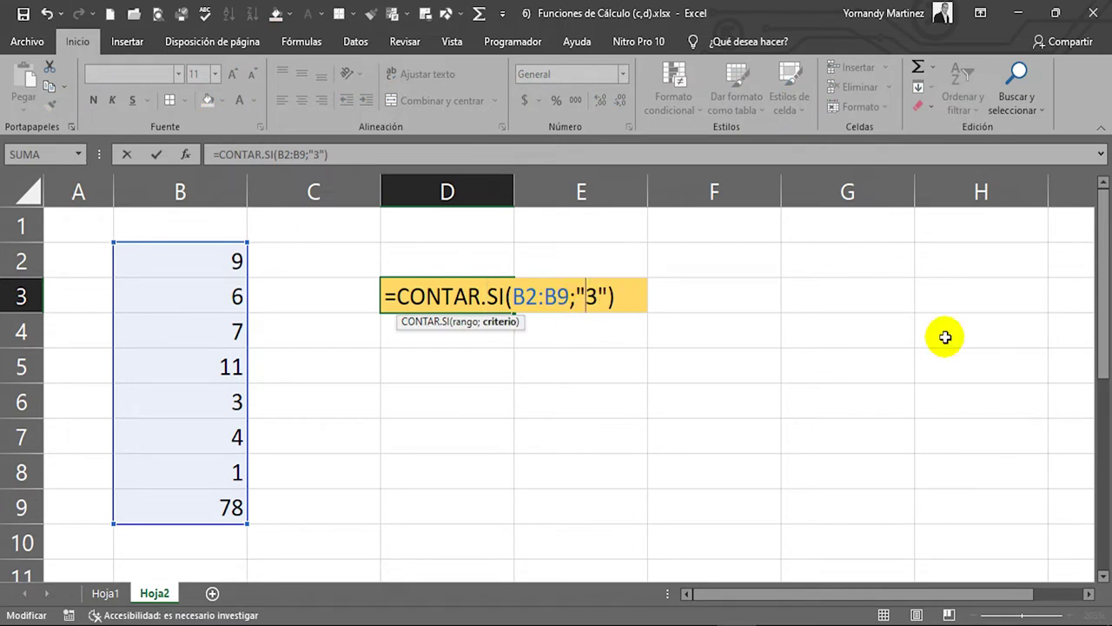
{"action": "type", "text": "<"}
{"action": "key", "text": "Return"}
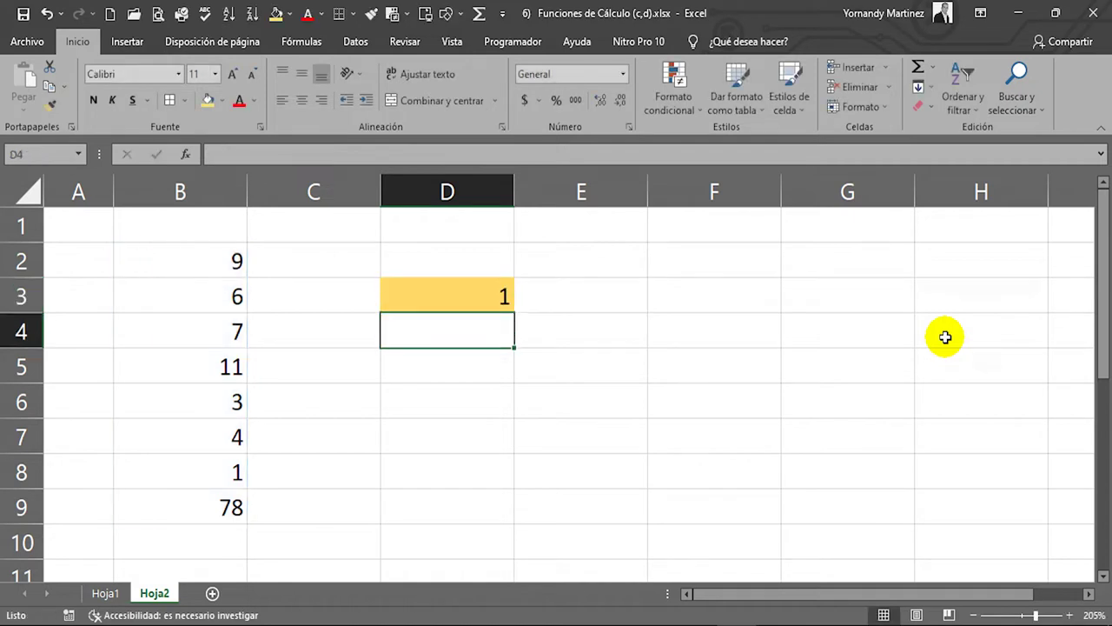
{"action": "left_click", "coordinate": [478, 300]}
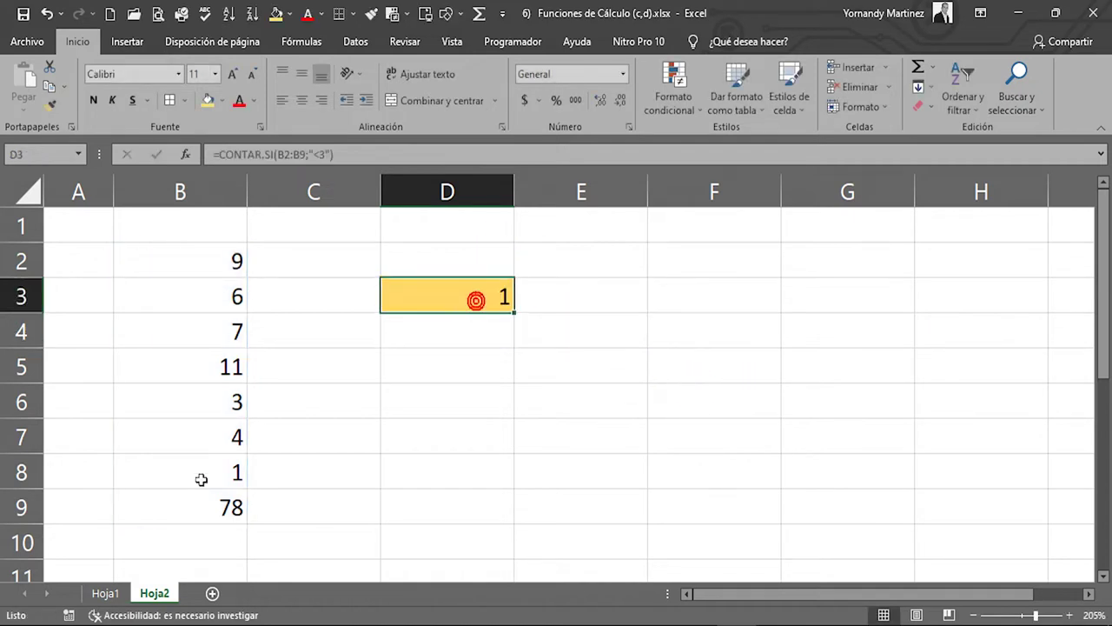
- Change B3 from 6 to 2 and verify D3 now counts 2
{"action": "left_click", "coordinate": [235, 473]}
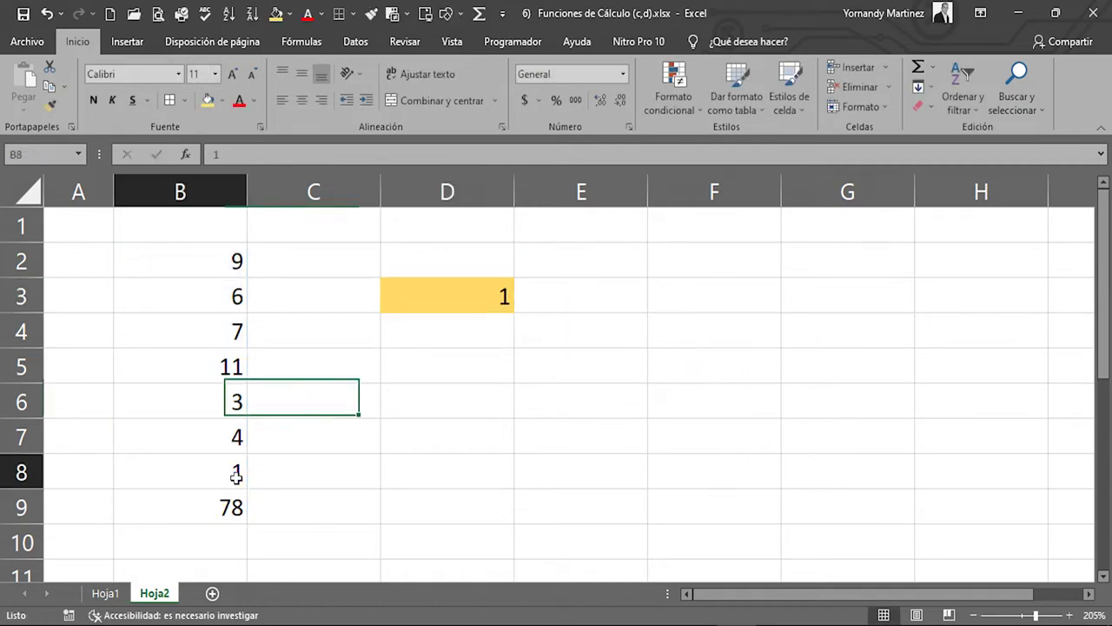
{"action": "left_click", "coordinate": [236, 300]}
{"action": "type", "text": "2"}
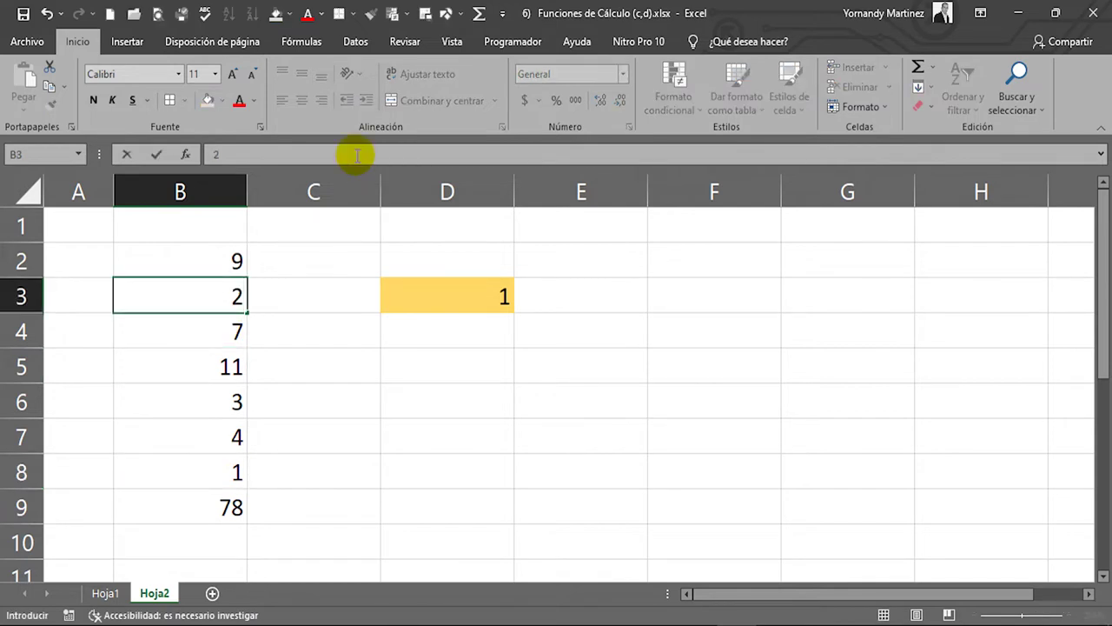
{"action": "key", "text": "Return"}
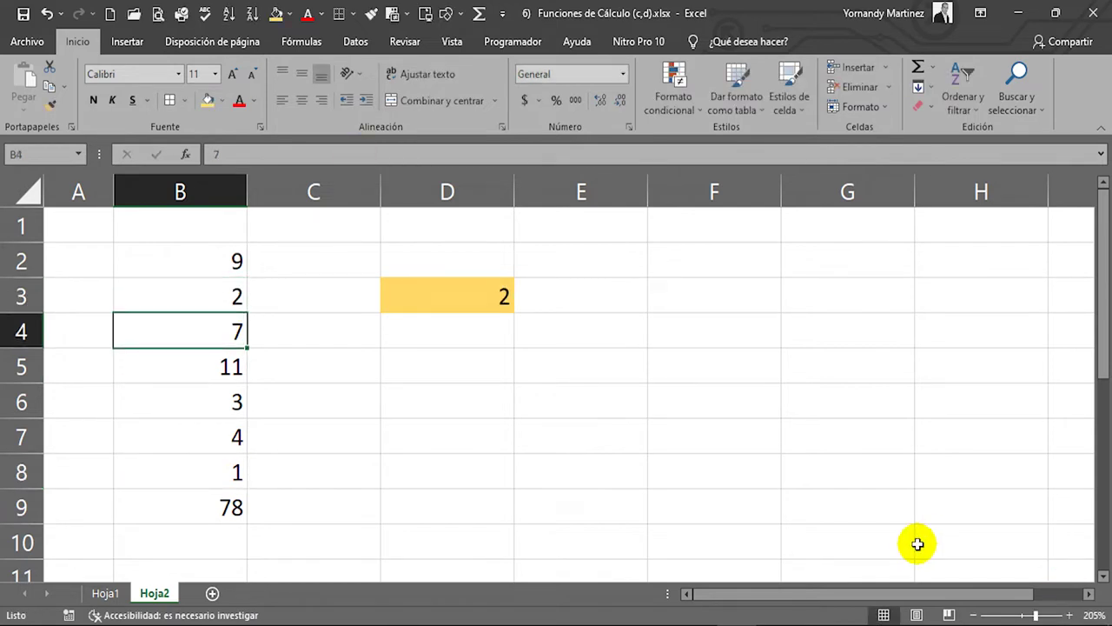
{"action": "left_click", "coordinate": [504, 297]}
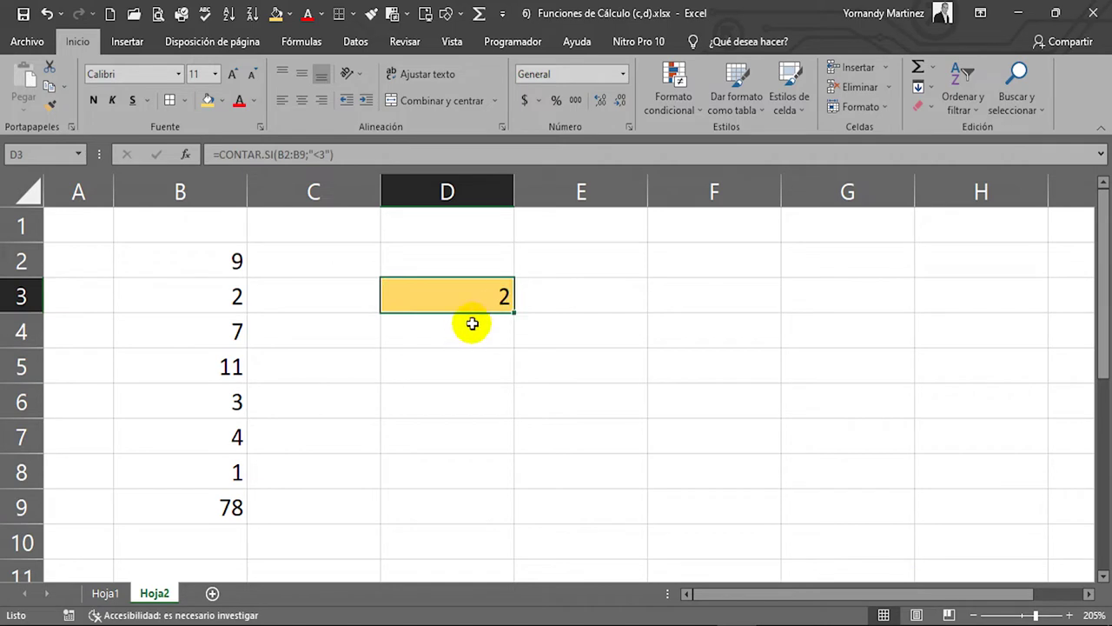
{"action": "double_click", "coordinate": [503, 300]}
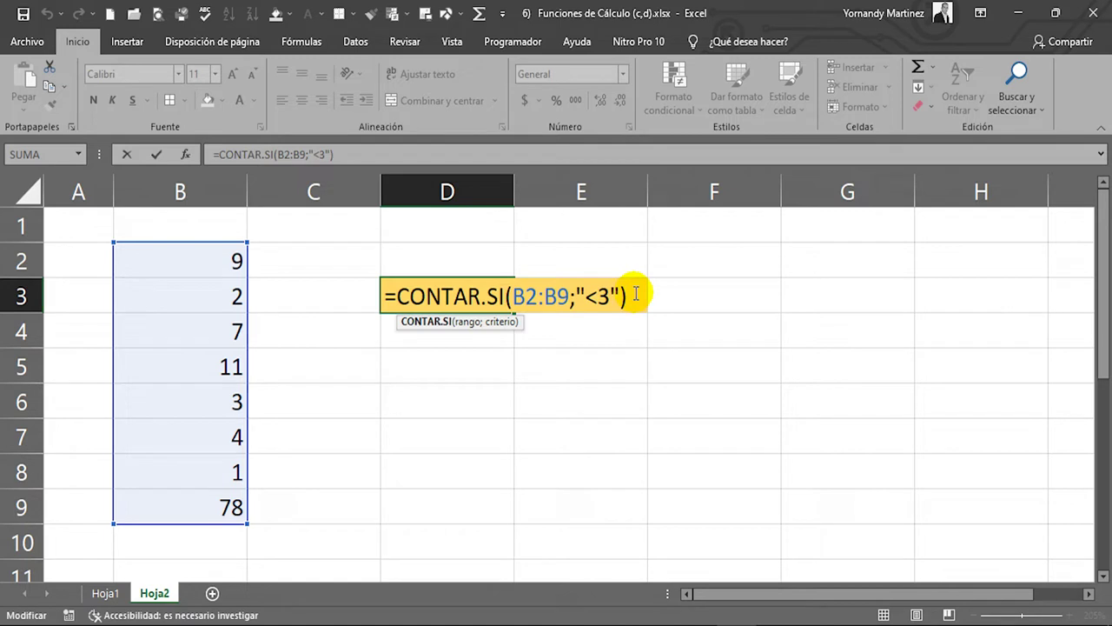
{"action": "left_click", "coordinate": [482, 295]}
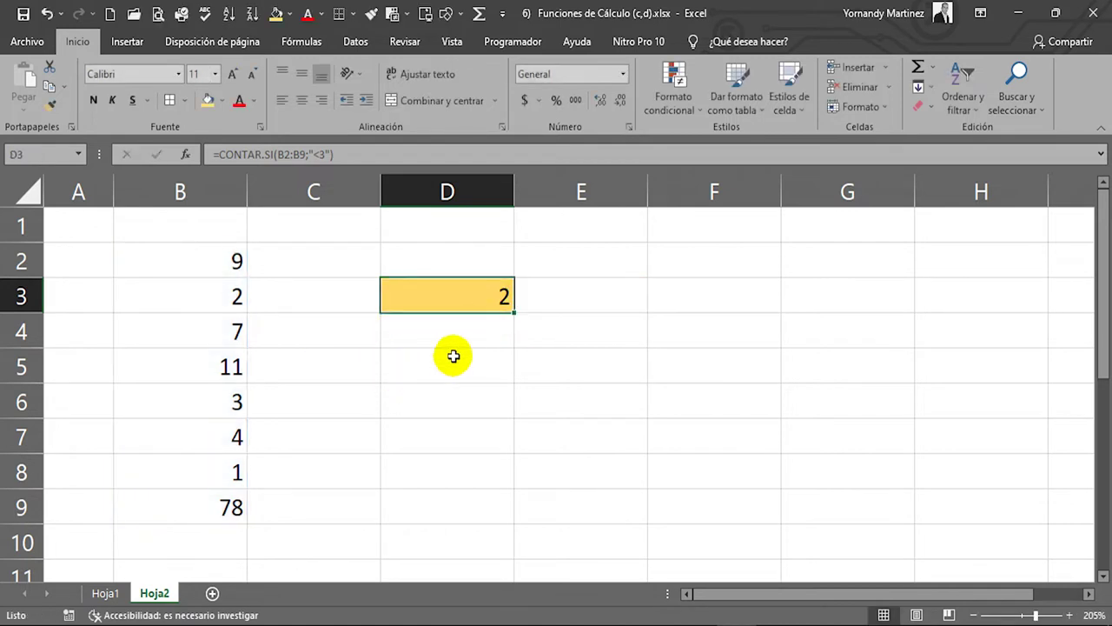
- View the Hoja1 FUNCIONES list, then return to Hoja2 and narrow column B
{"action": "key", "text": "ctrl+Page_Up"}
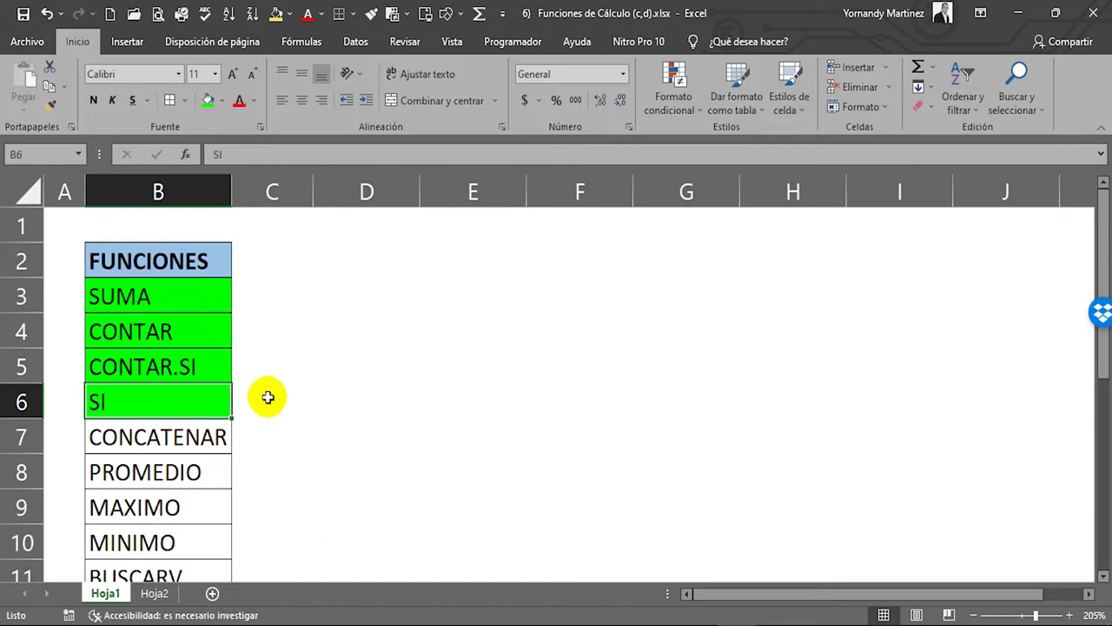
{"action": "left_click", "coordinate": [153, 594]}
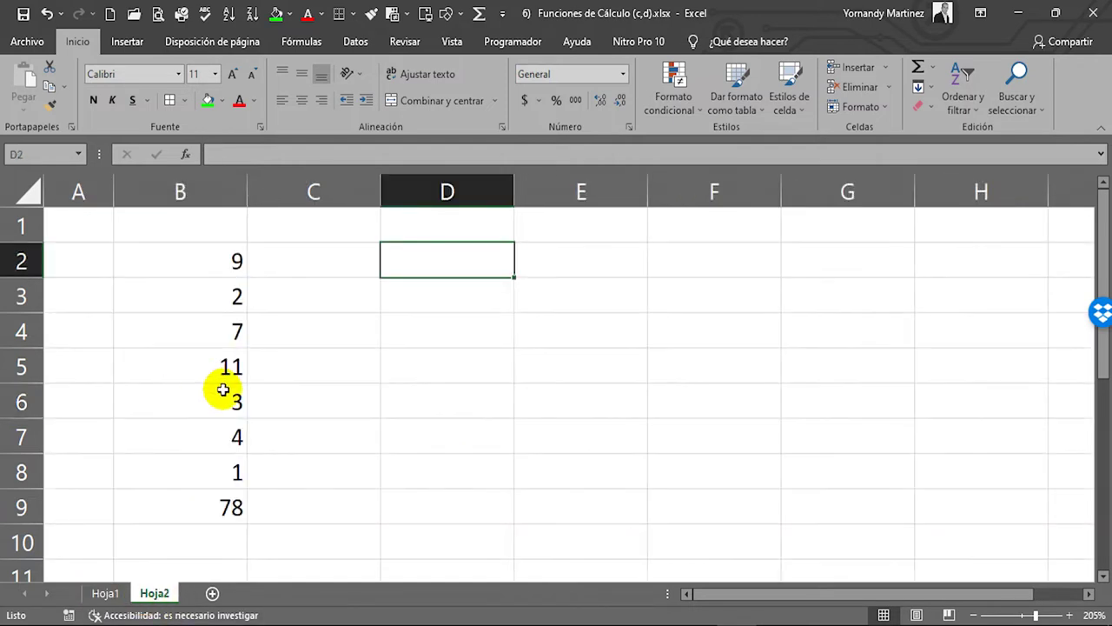
{"action": "left_click_drag", "start_coordinate": [248, 189], "coordinate": [207, 187]}
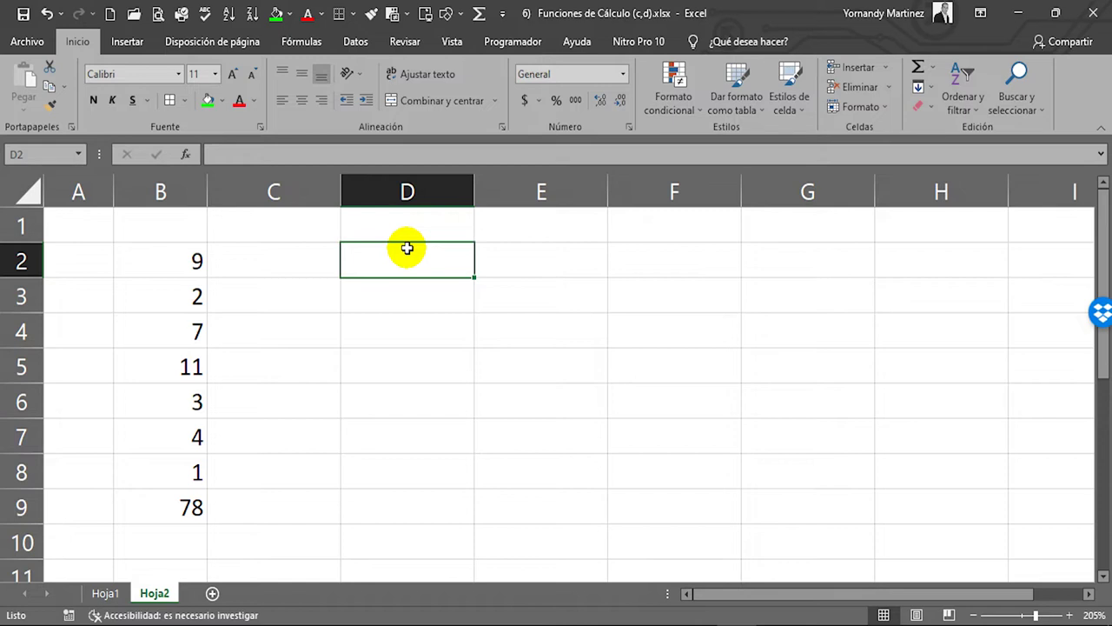
- Clear the numbers from B2:B9 and narrow column C
{"action": "left_click_drag", "start_coordinate": [171, 253], "coordinate": [174, 509]}
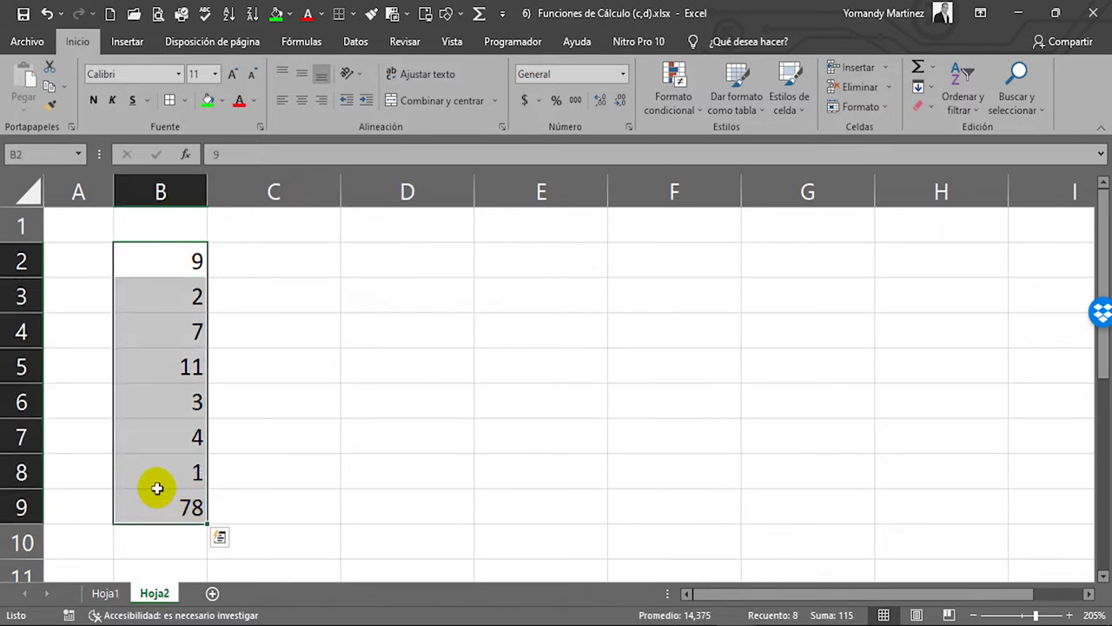
{"action": "key", "text": "Delete"}
{"action": "scroll", "coordinate": [304, 283], "scroll_direction": "up", "scroll_amount": 3}
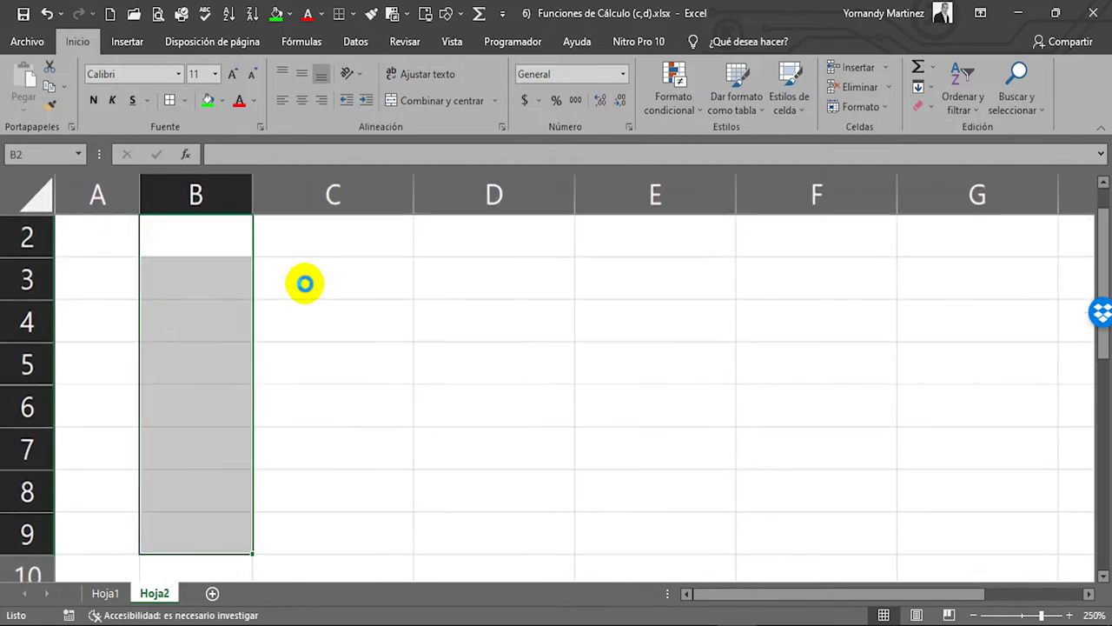
{"action": "scroll", "coordinate": [304, 283], "scroll_direction": "up", "scroll_amount": 2}
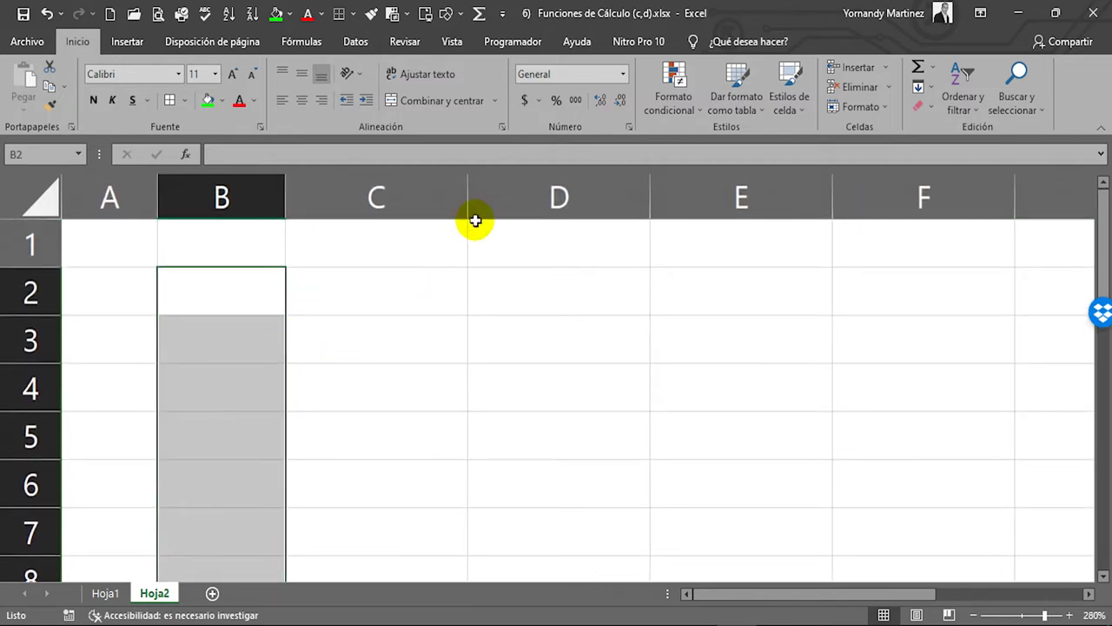
{"action": "left_click_drag", "start_coordinate": [469, 188], "coordinate": [410, 200]}
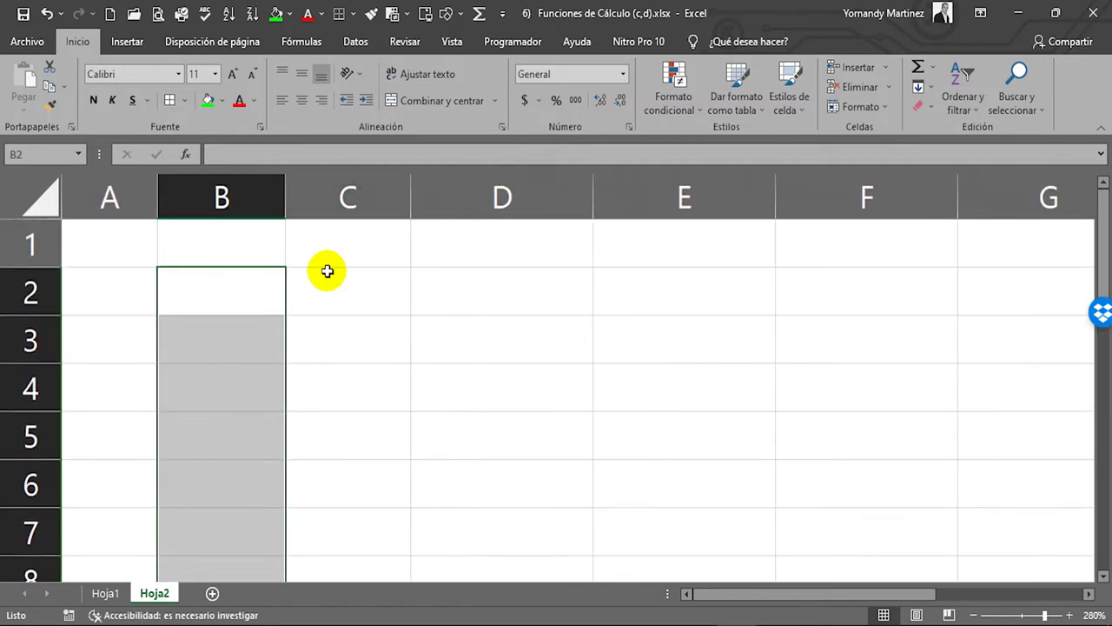
{"action": "left_click", "coordinate": [340, 290]}
- Enter 60 in B2 and select D2 for the upcoming formula
{"action": "left_click", "coordinate": [223, 288]}
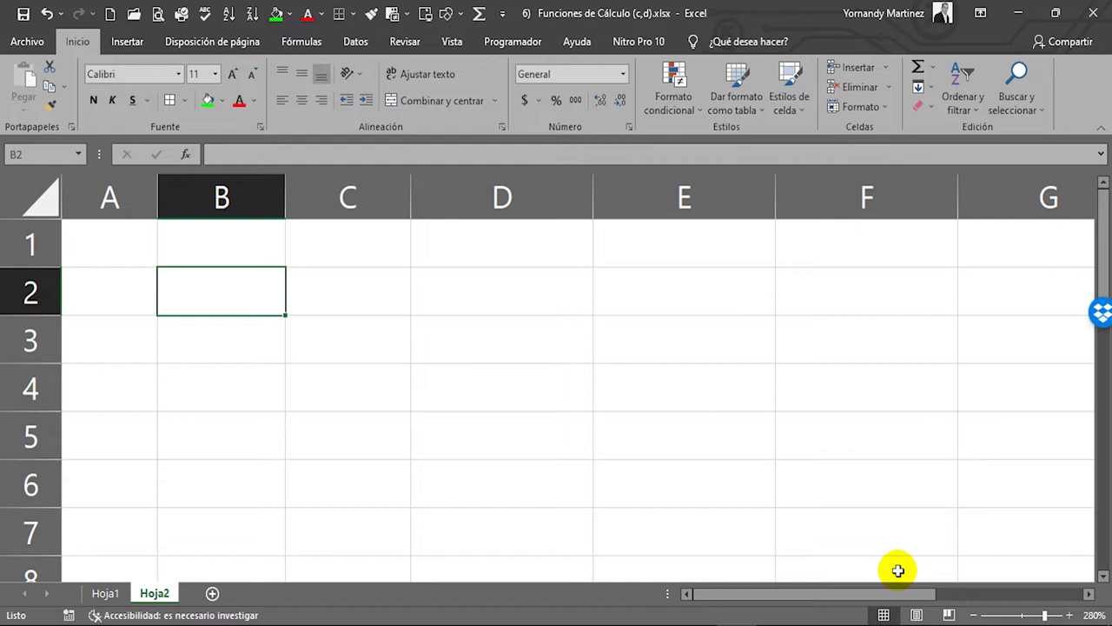
{"action": "type", "text": "6"}
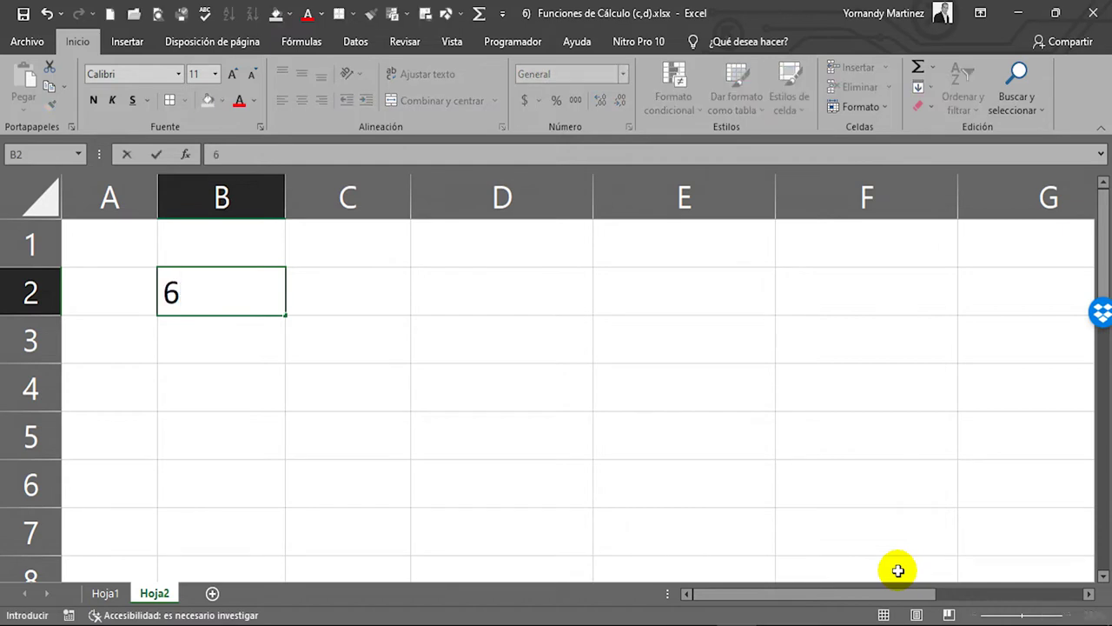
{"action": "key", "text": "Return"}
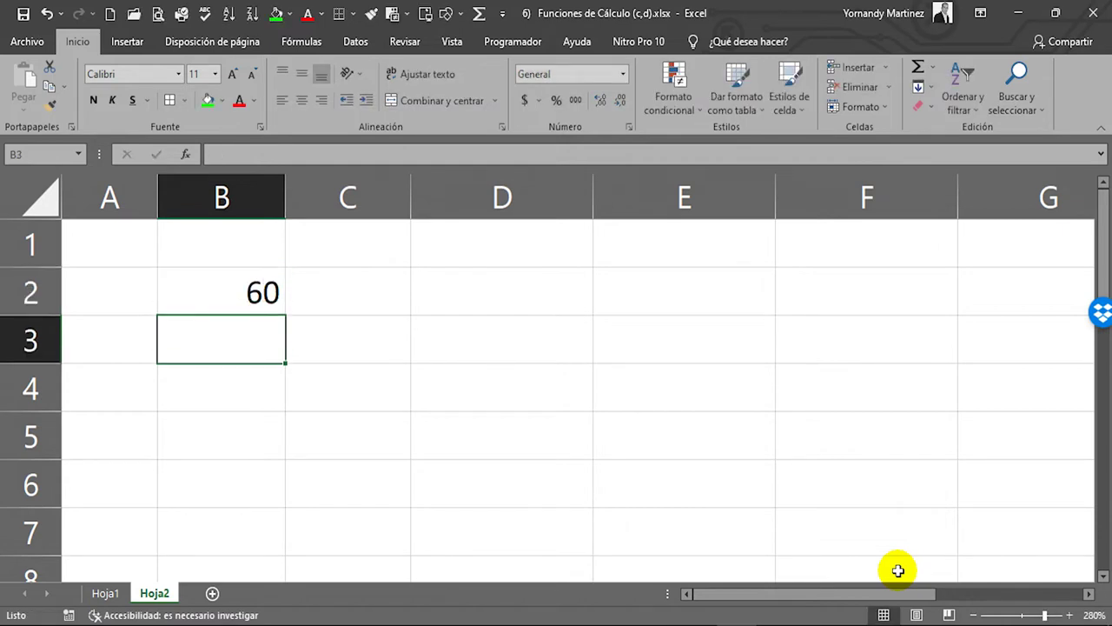
{"action": "left_click", "coordinate": [496, 278]}
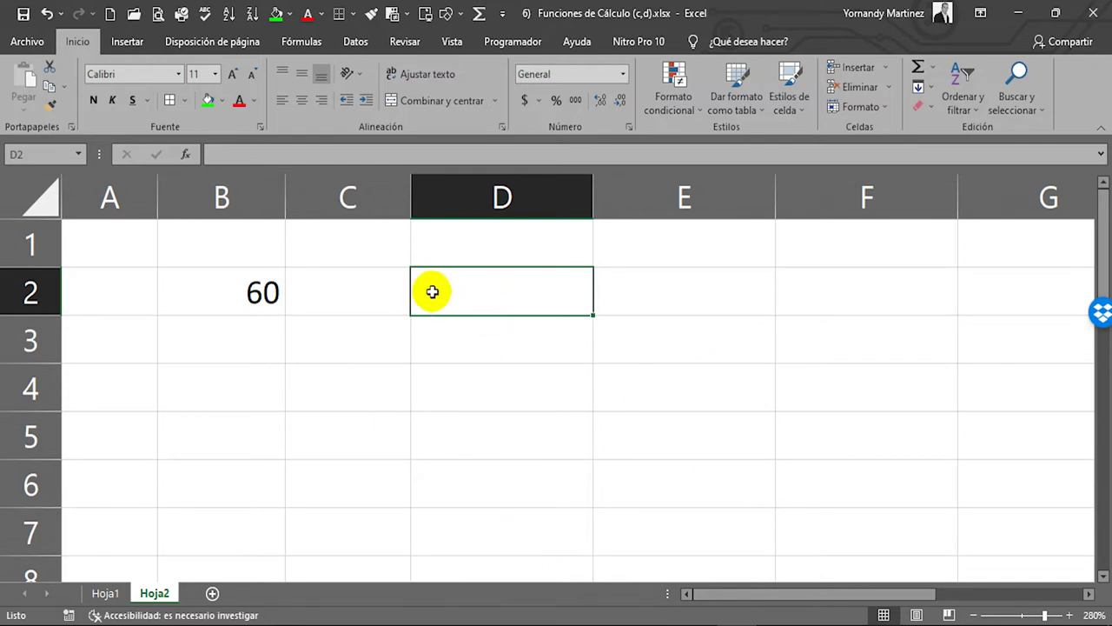
{"action": "left_click", "coordinate": [269, 293]}
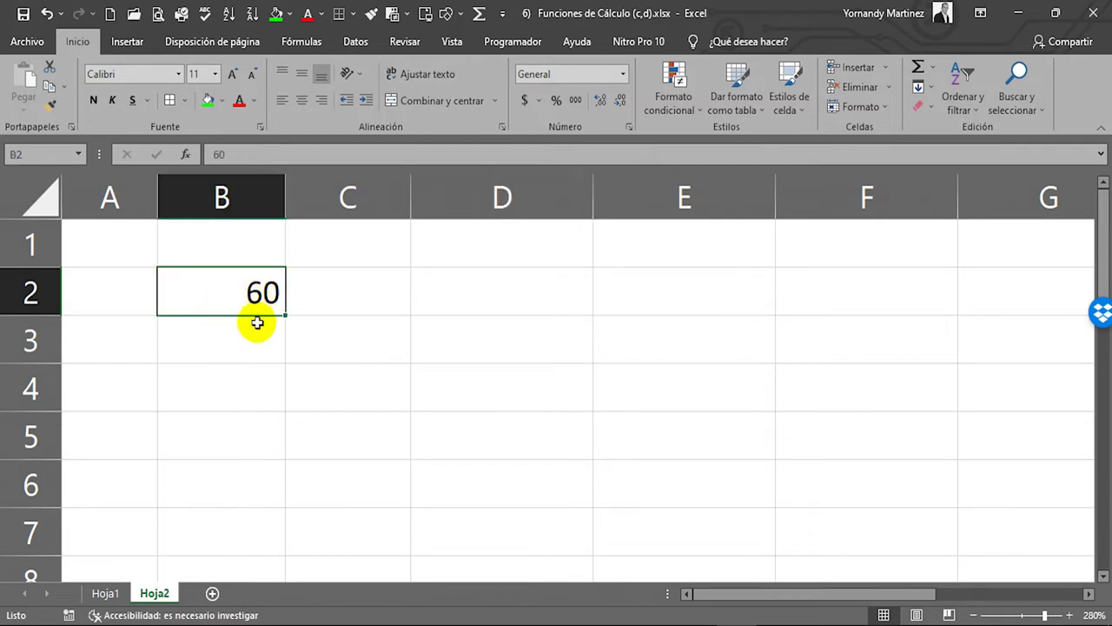
{"action": "left_click", "coordinate": [228, 293]}
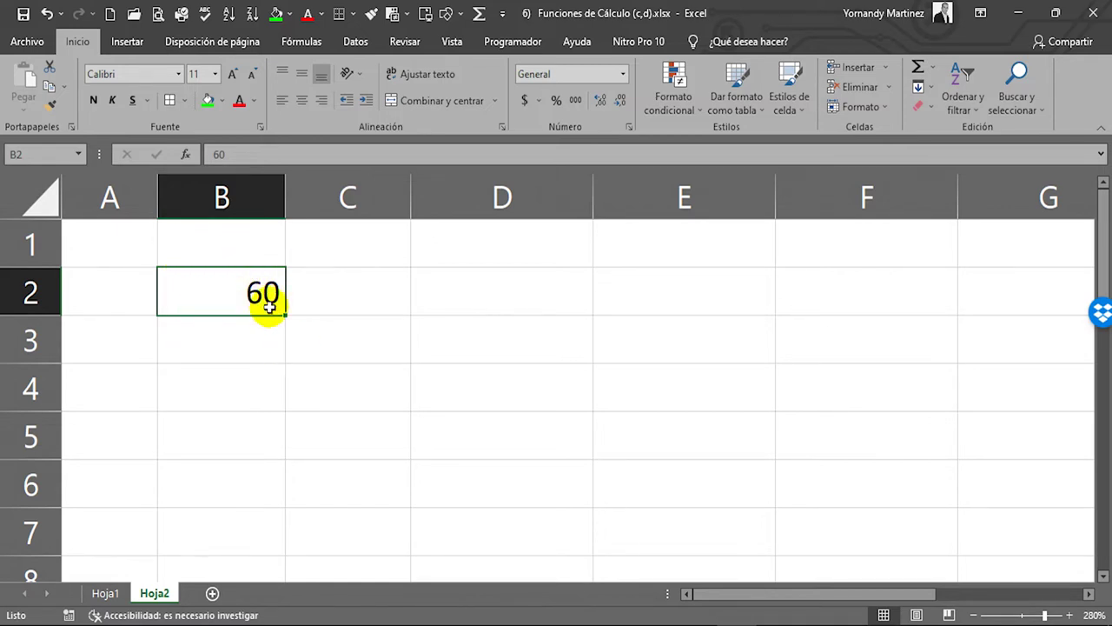
{"action": "left_click", "coordinate": [551, 284]}
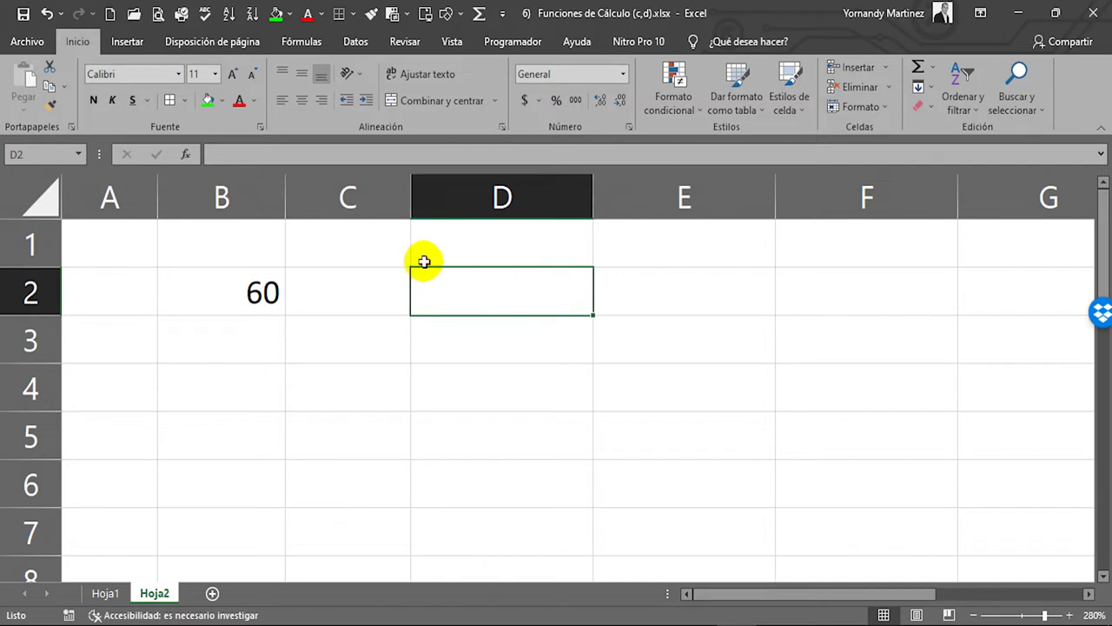
{"action": "left_click", "coordinate": [242, 298]}
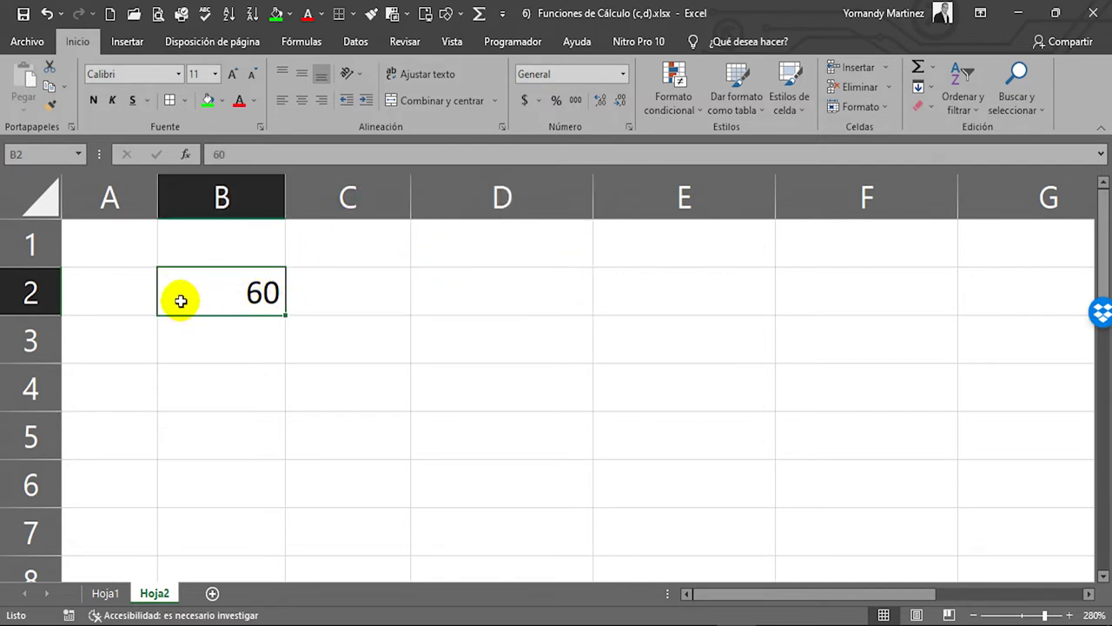
{"action": "left_click", "coordinate": [458, 280]}
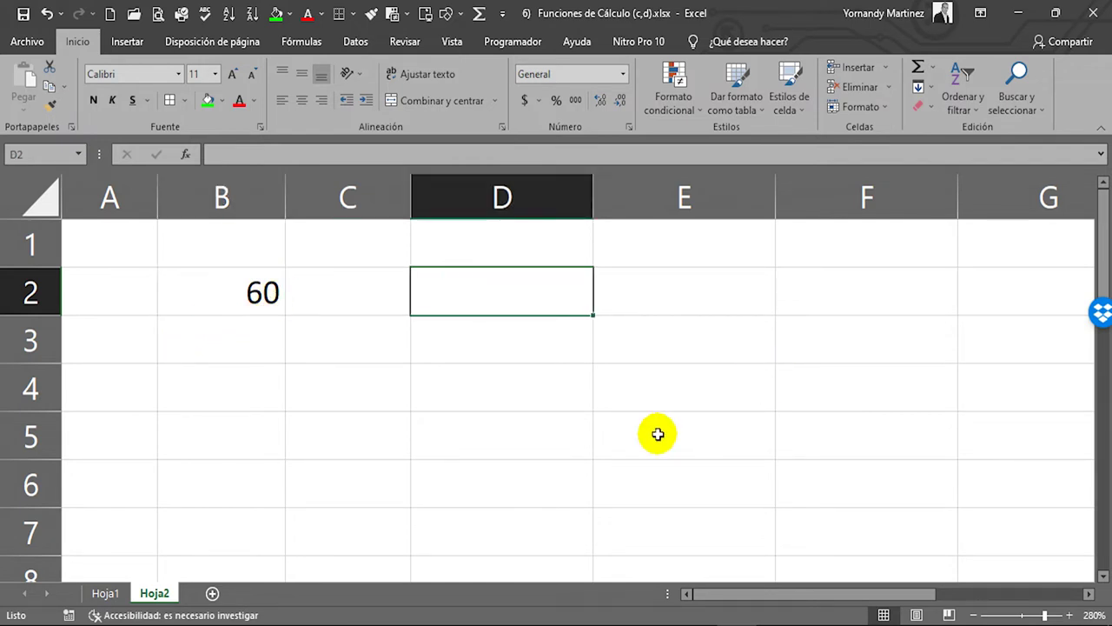
- Enter =SI(B2>50;"MAXIMO";"MINIMO") in D2, which shows MAXIMO for the 60 in B2
{"action": "type", "text": "="}
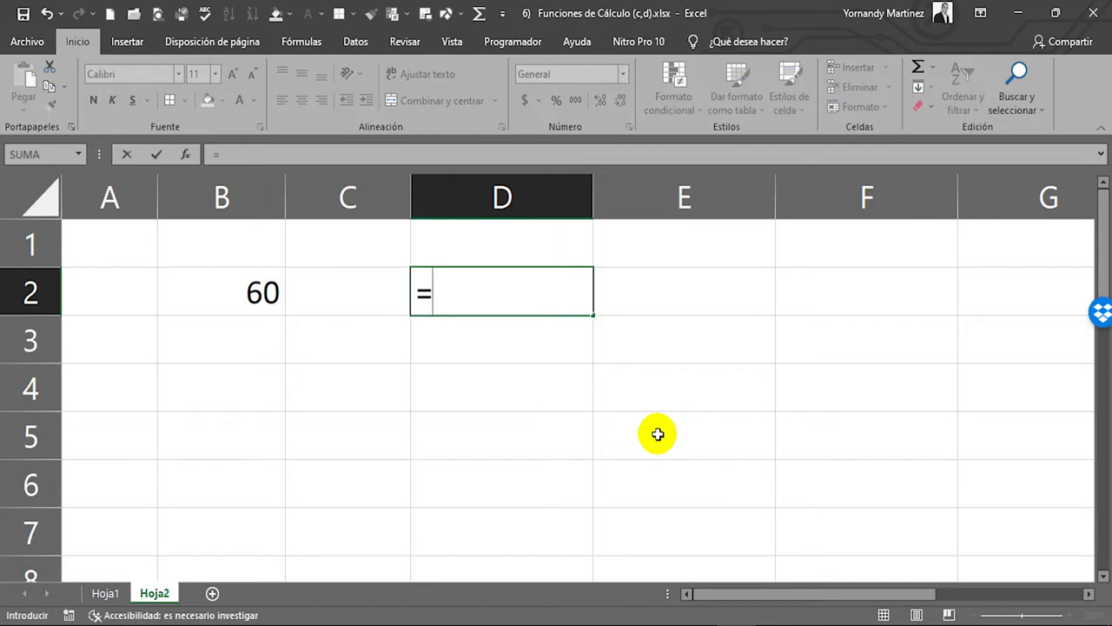
{"action": "left_click", "coordinate": [243, 290]}
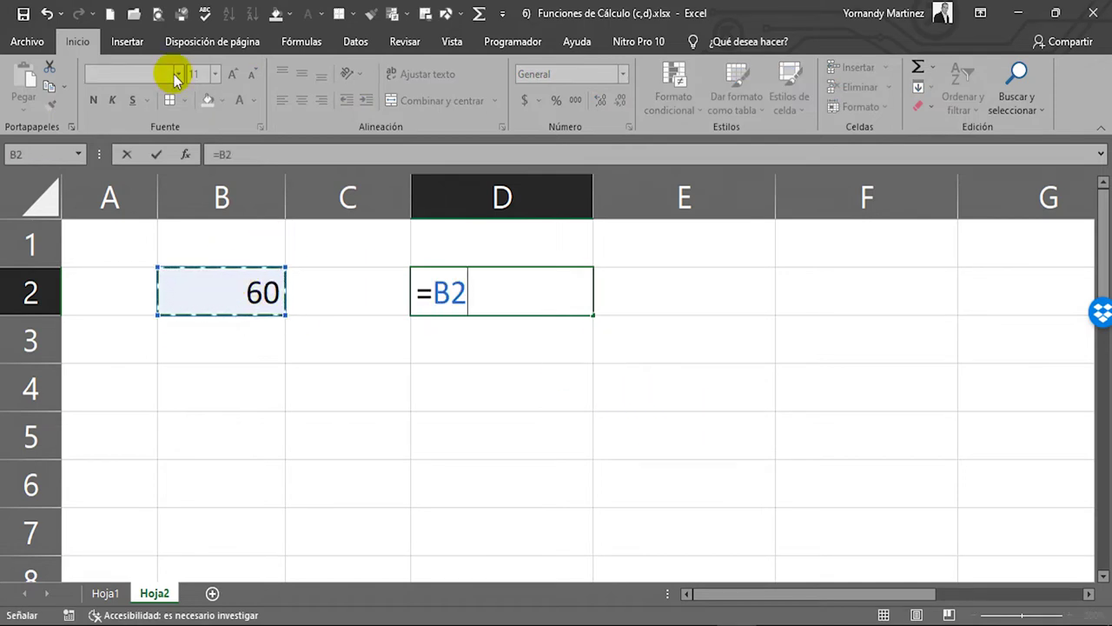
{"action": "key", "text": "BackSpace"}
{"action": "key", "text": "BackSpace"}
{"action": "type", "text": "SI"}
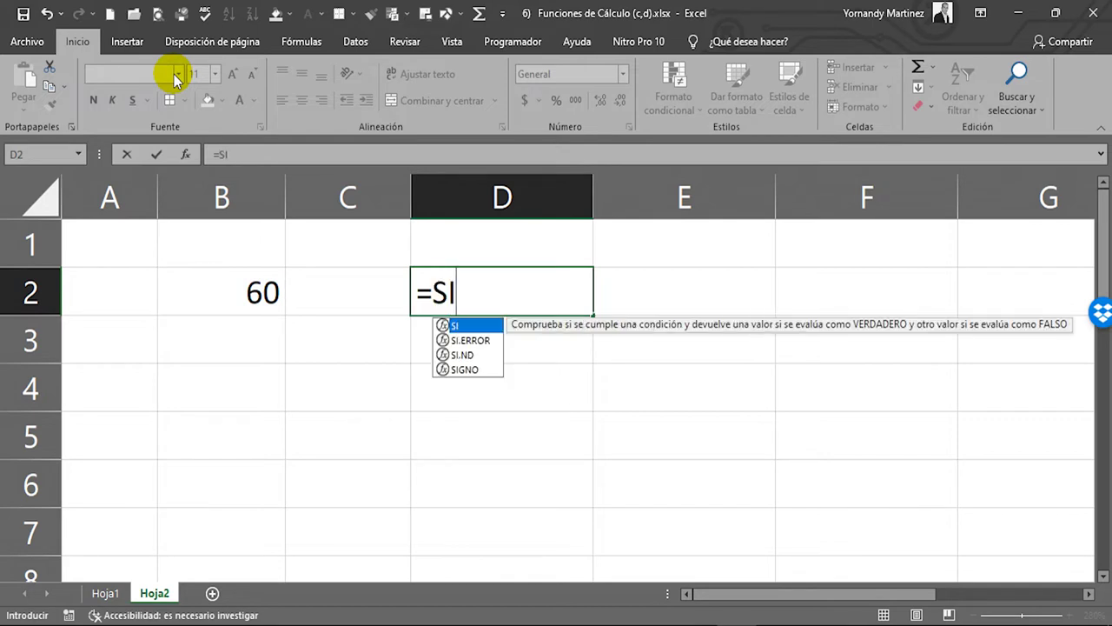
{"action": "double_click", "coordinate": [452, 326]}
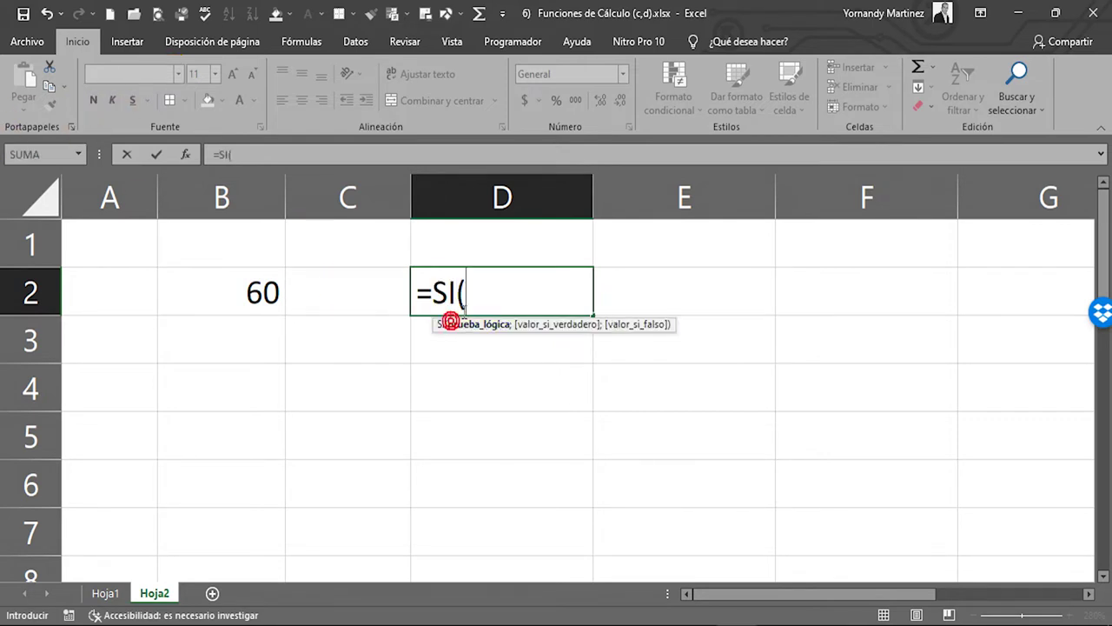
{"action": "left_click", "coordinate": [239, 294]}
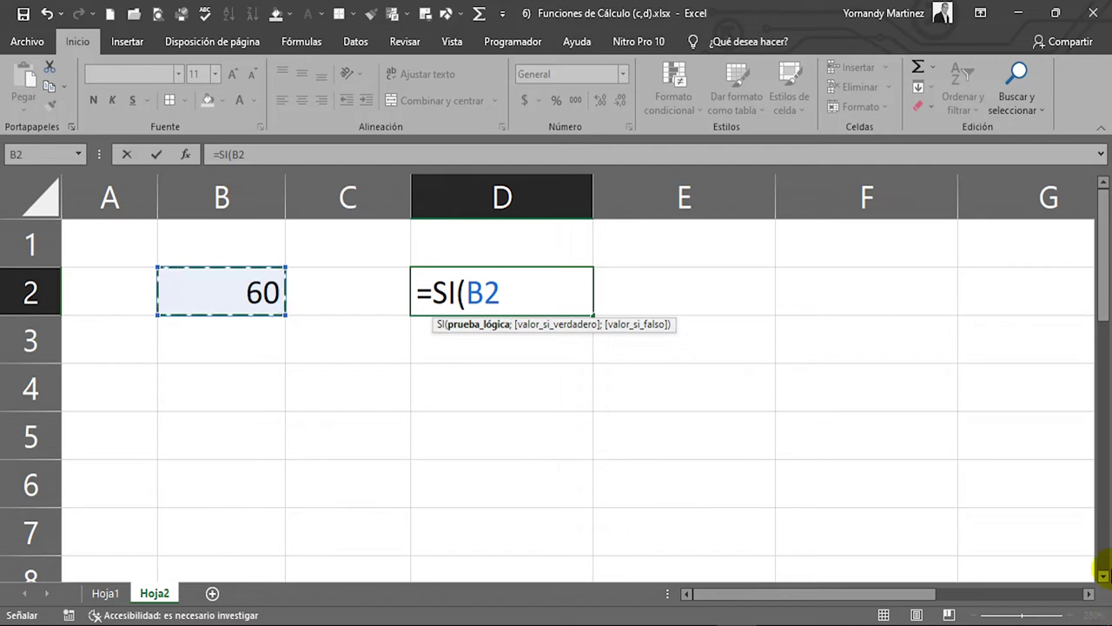
{"action": "key", "text": "F2"}
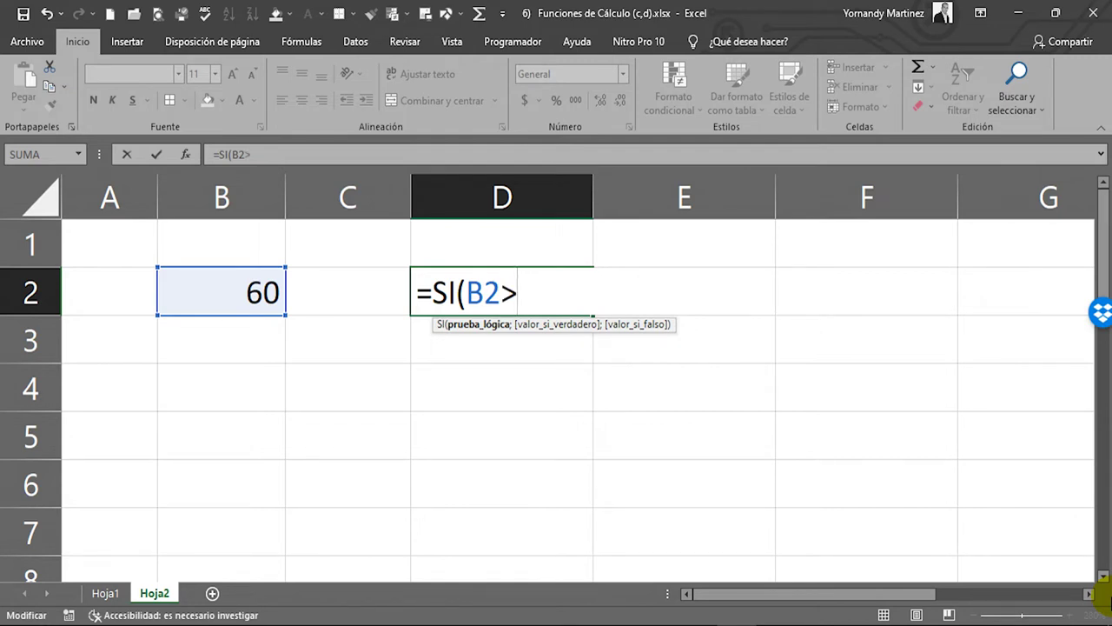
{"action": "type", "text": ";"}
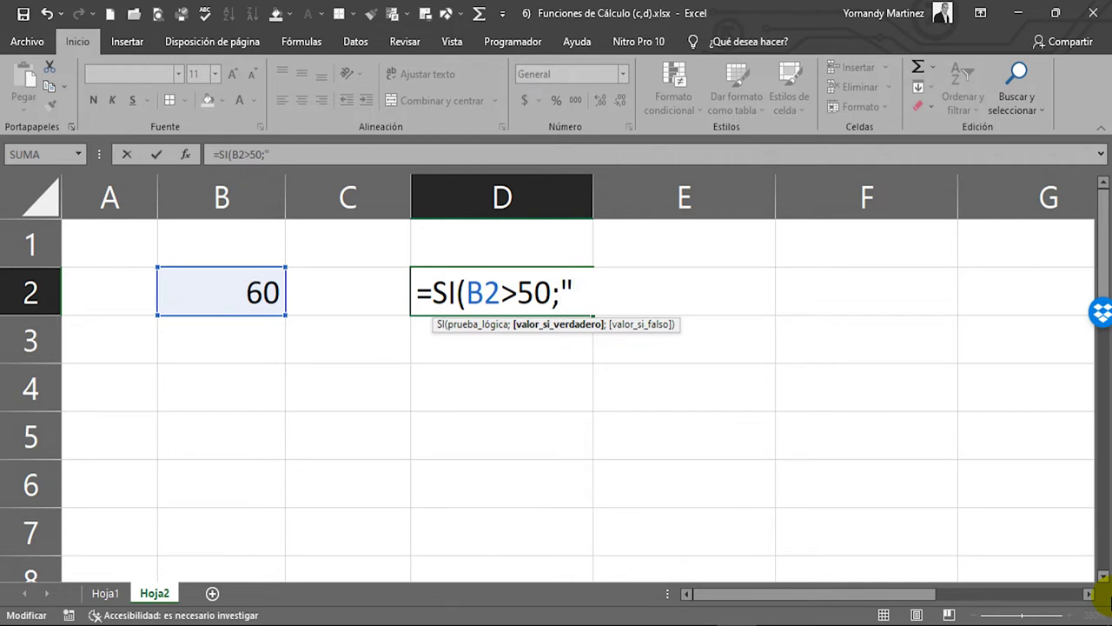
{"action": "type", "text": "MA"}
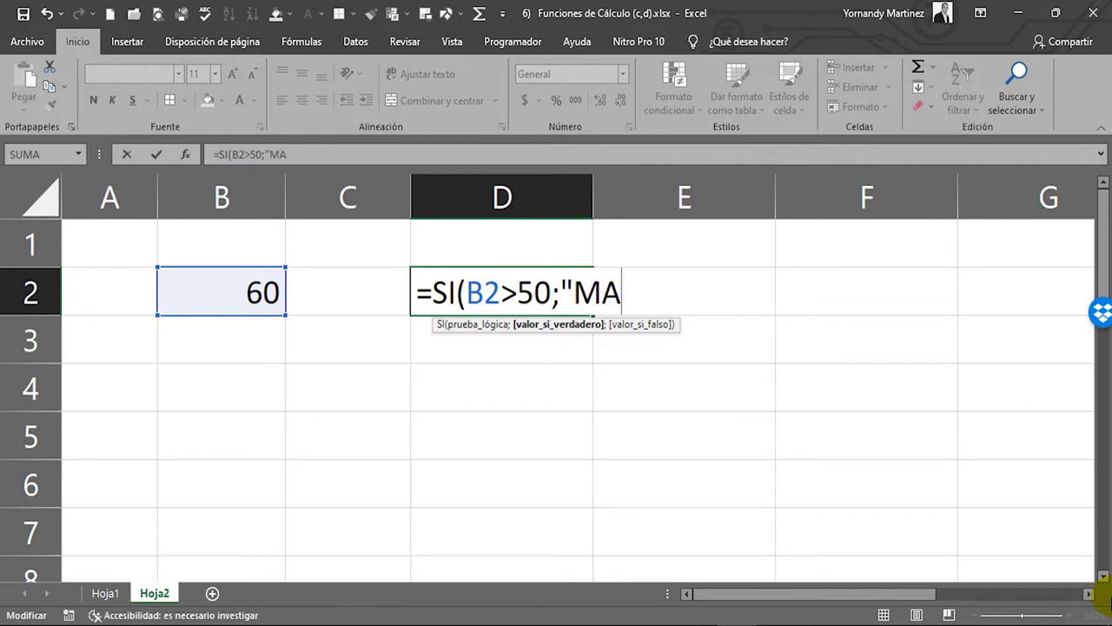
{"action": "type", "text": "XIMO"}
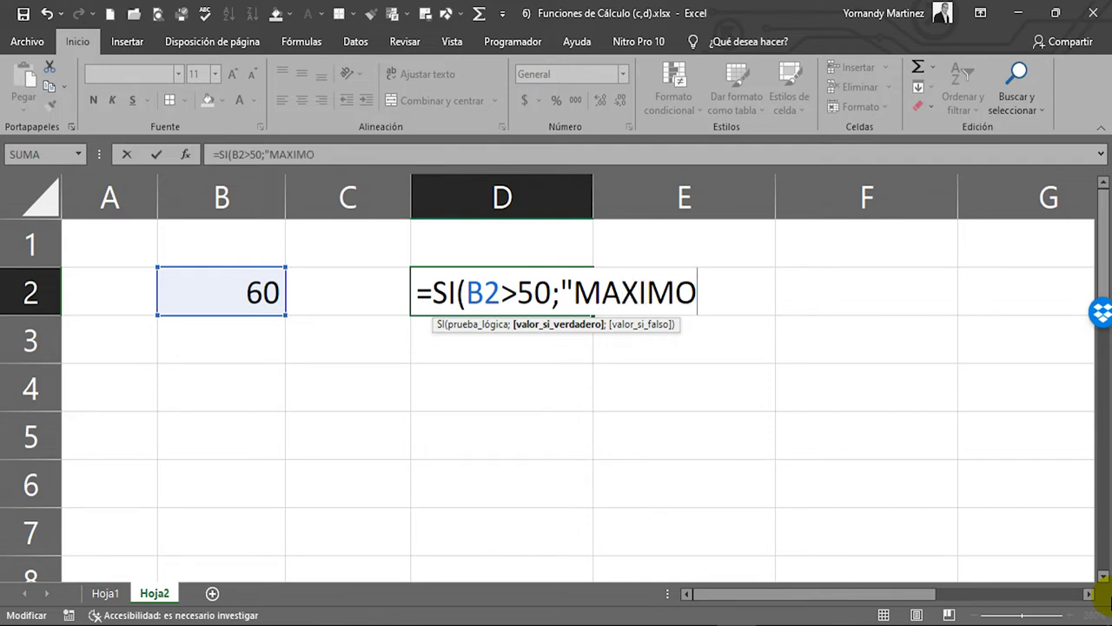
{"action": "type", "text": "\";\"MINIMO"}
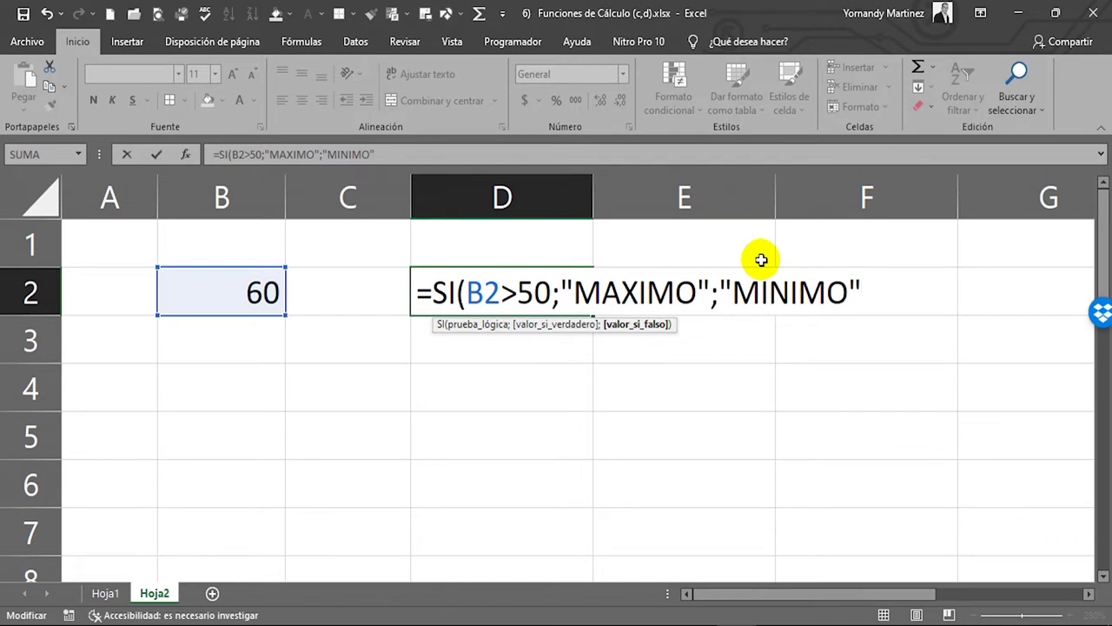
{"action": "type", "text": ")"}
{"action": "key", "text": "Return"}
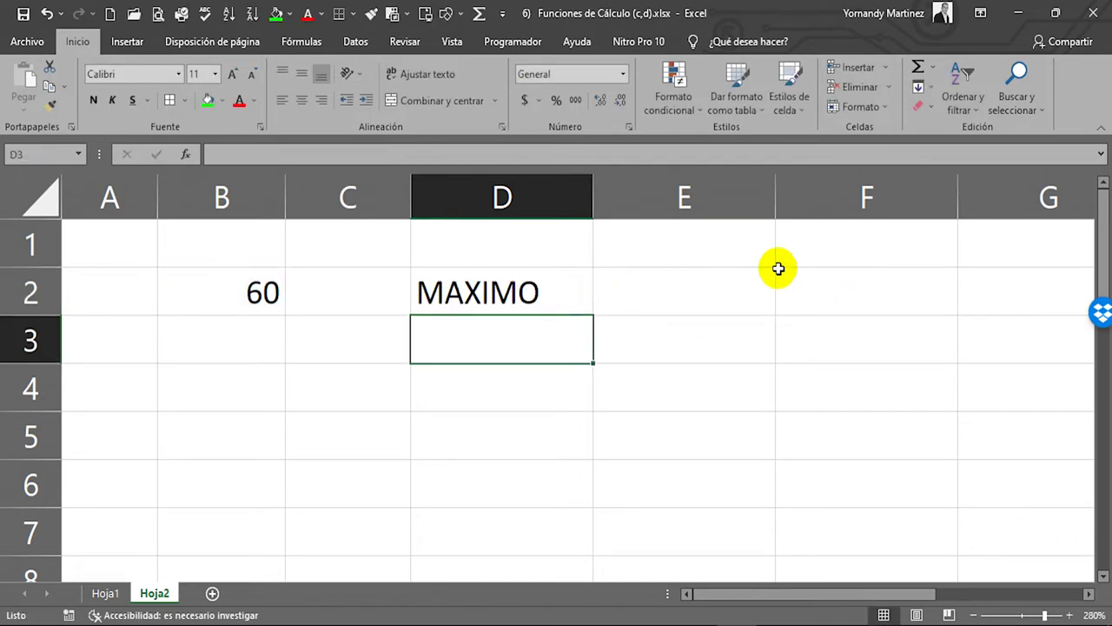
- Inspect D2's SI formula, then try 90 in B2 and review D2 again
{"action": "left_click", "coordinate": [510, 281]}
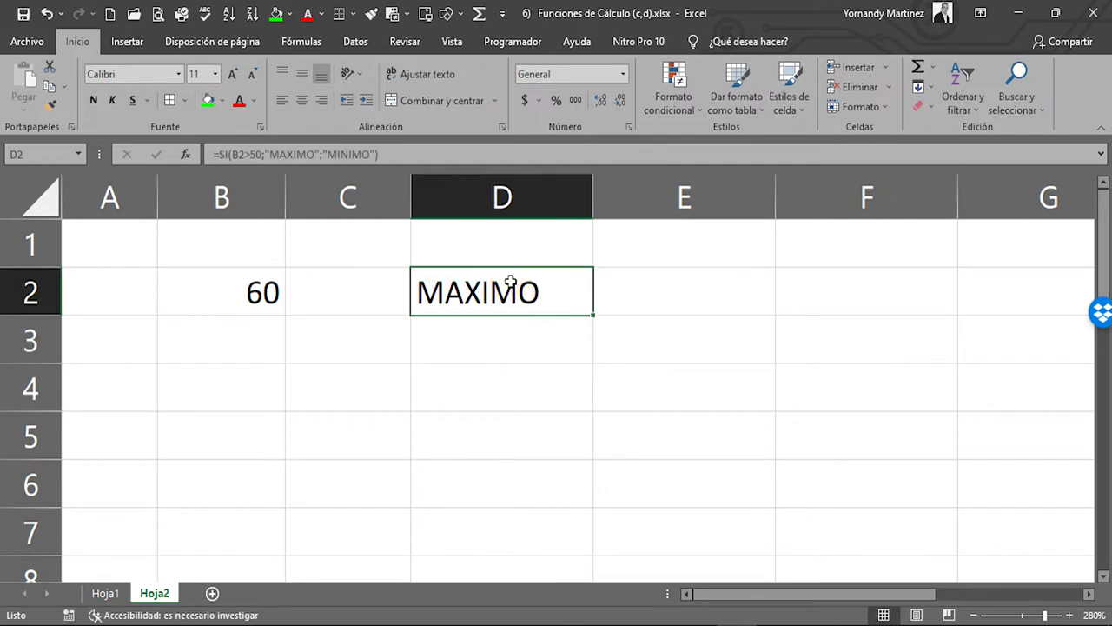
{"action": "double_click", "coordinate": [510, 285]}
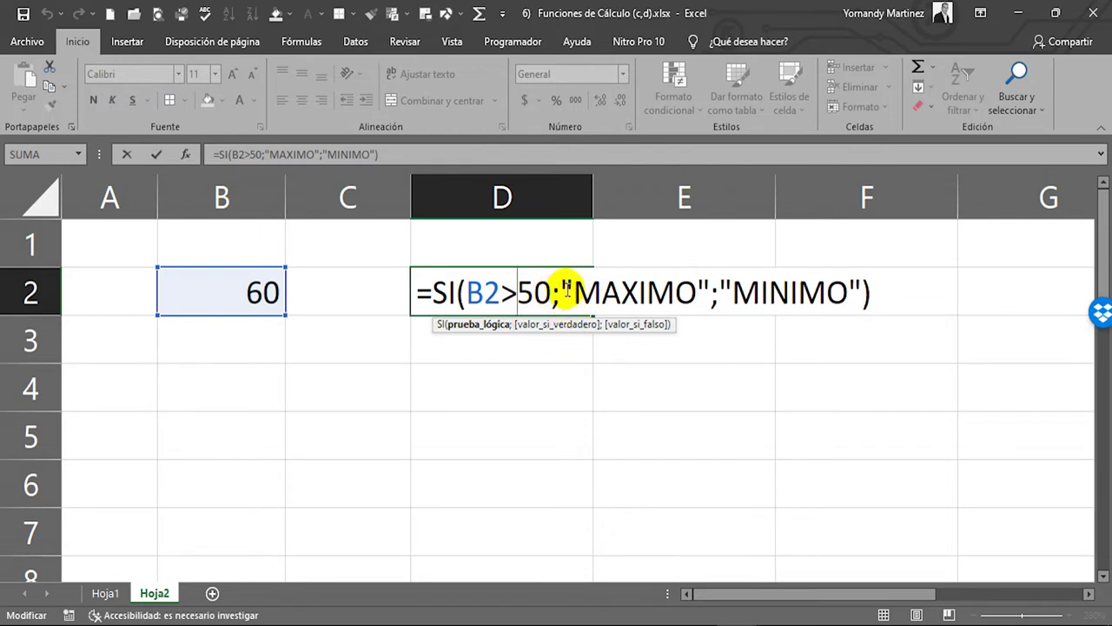
{"action": "left_click_drag", "start_coordinate": [563, 290], "coordinate": [710, 296]}
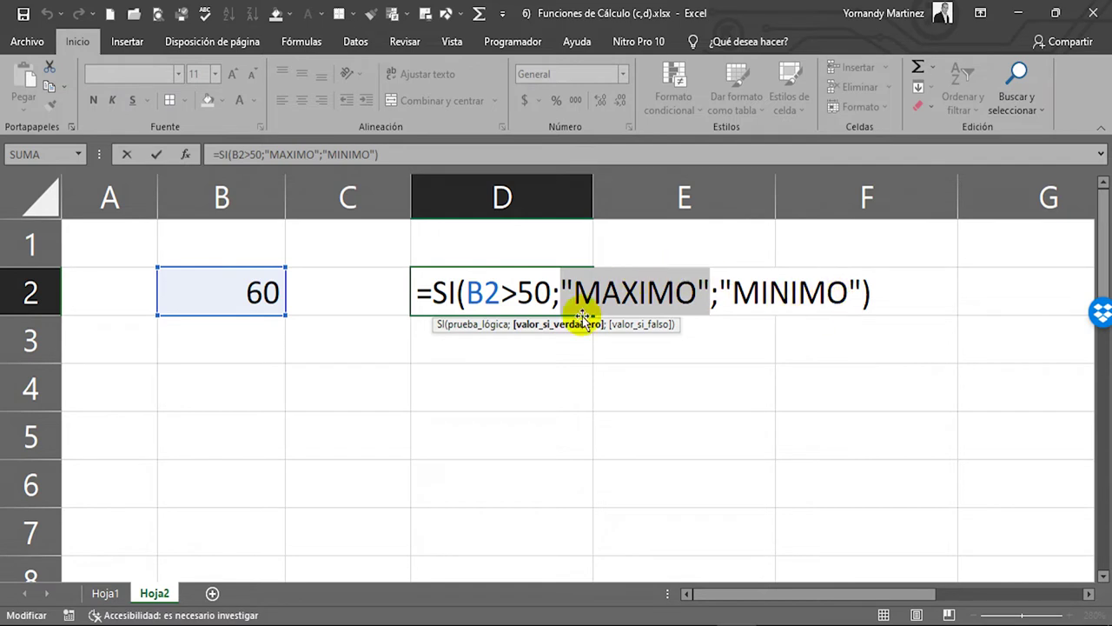
{"action": "key", "text": "Escape"}
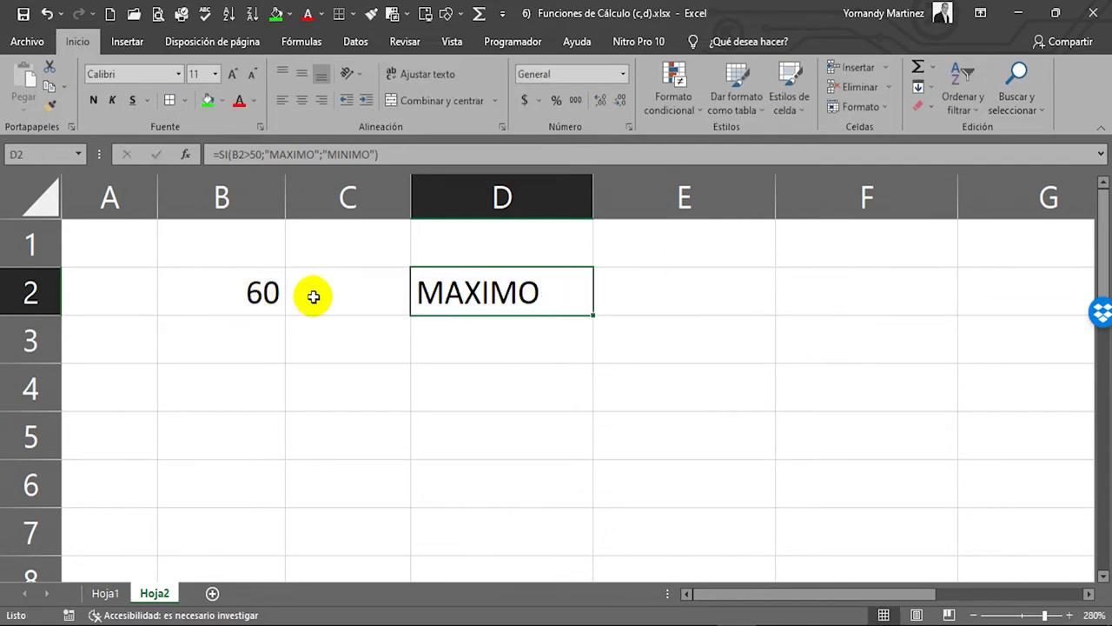
{"action": "left_click", "coordinate": [258, 294]}
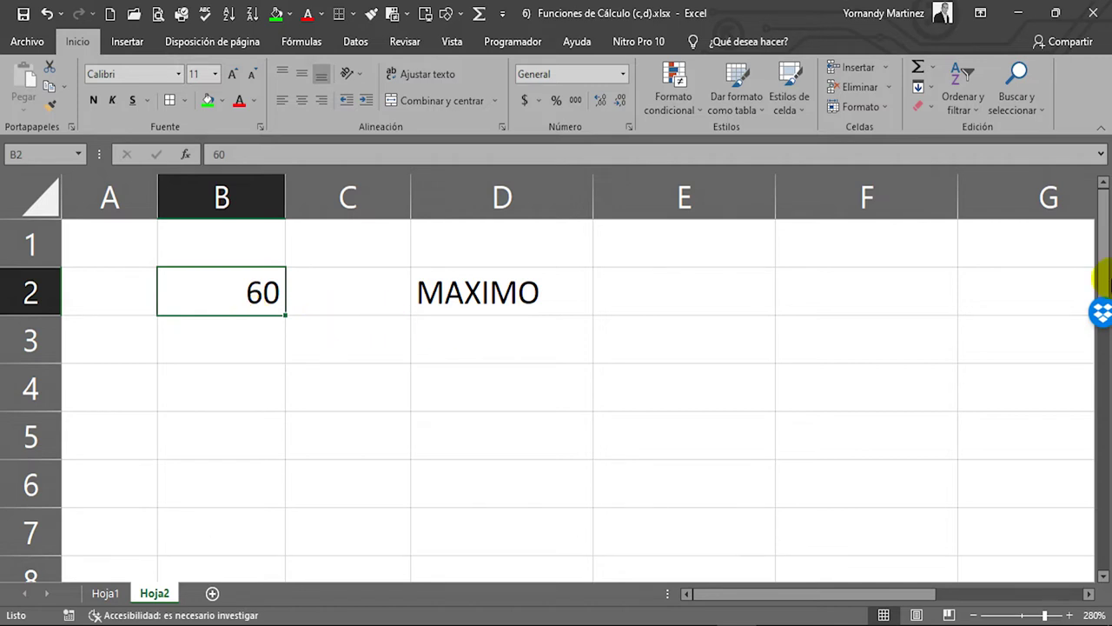
{"action": "type", "text": "90"}
{"action": "key", "text": "Return"}
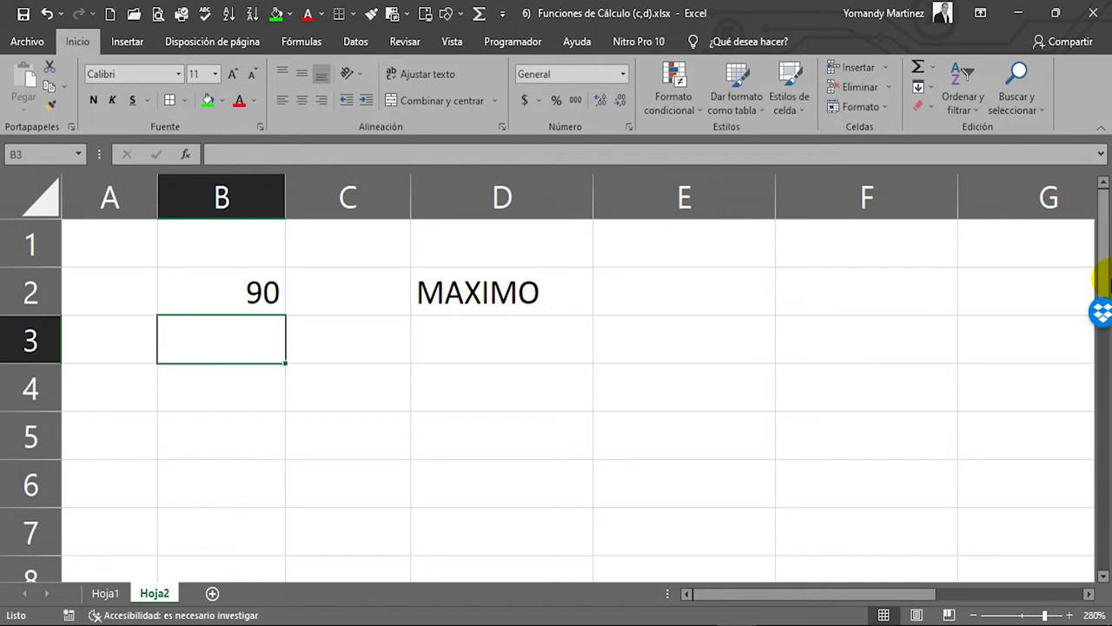
{"action": "key", "text": "Up"}
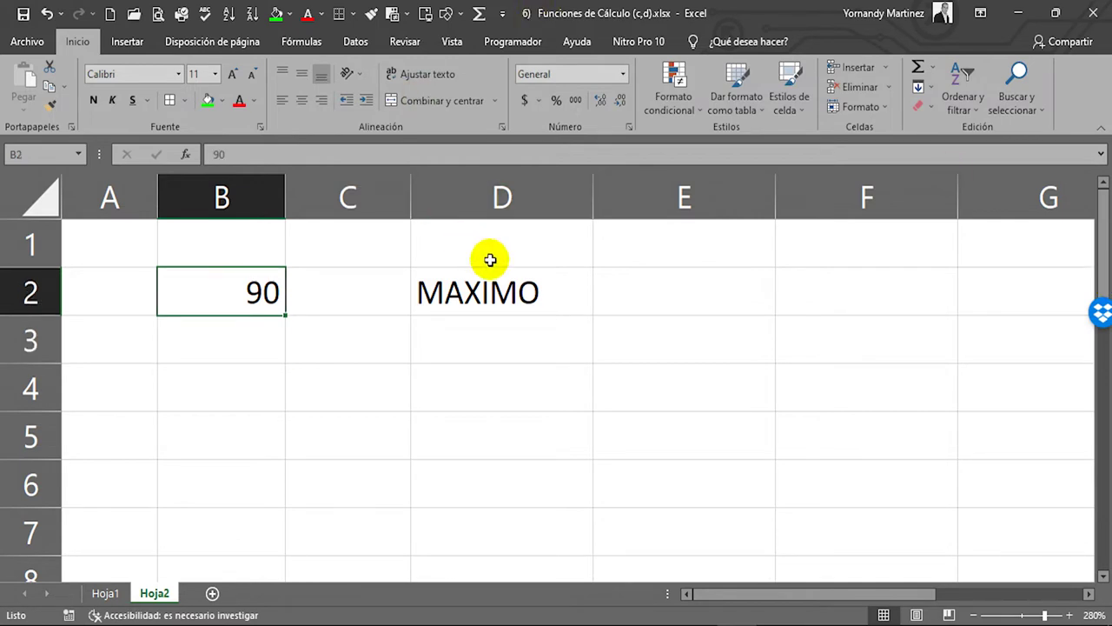
{"action": "left_click", "coordinate": [470, 288]}
{"action": "double_click", "coordinate": [470, 288]}
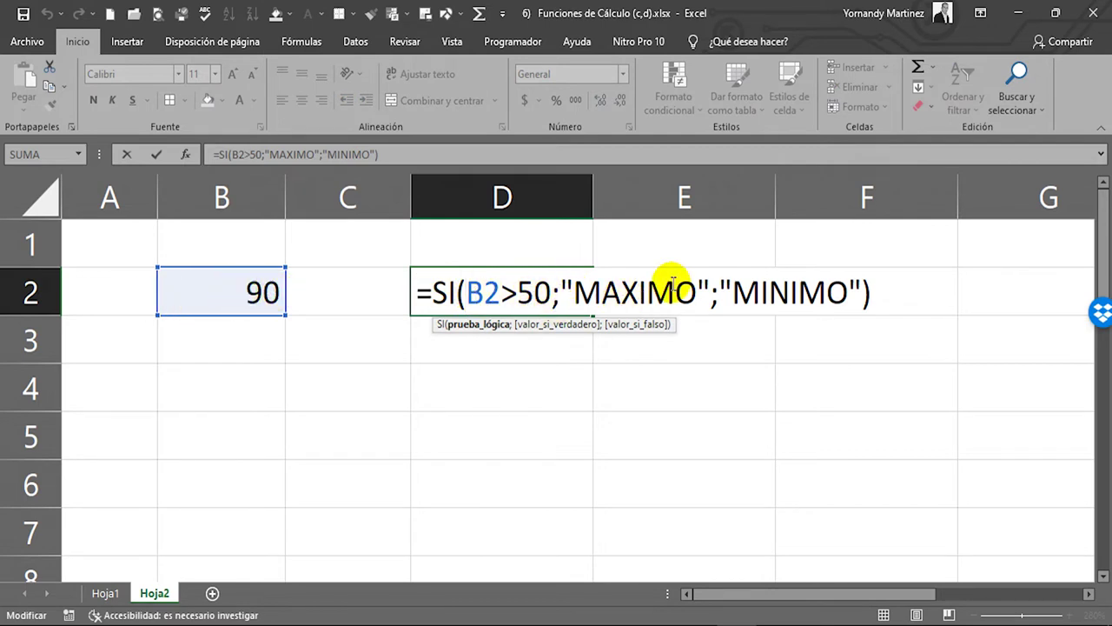
{"action": "key", "text": "Escape"}
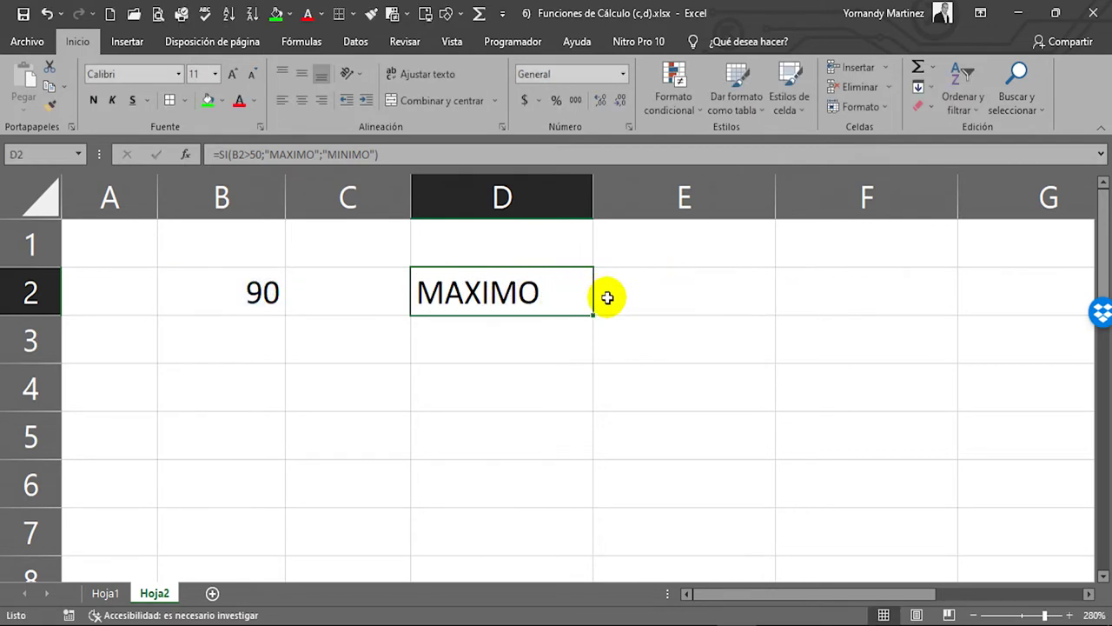
- Change B2 to 45 so D2 returns MINIMO, then switch to Hoja1
{"action": "left_click", "coordinate": [281, 293]}
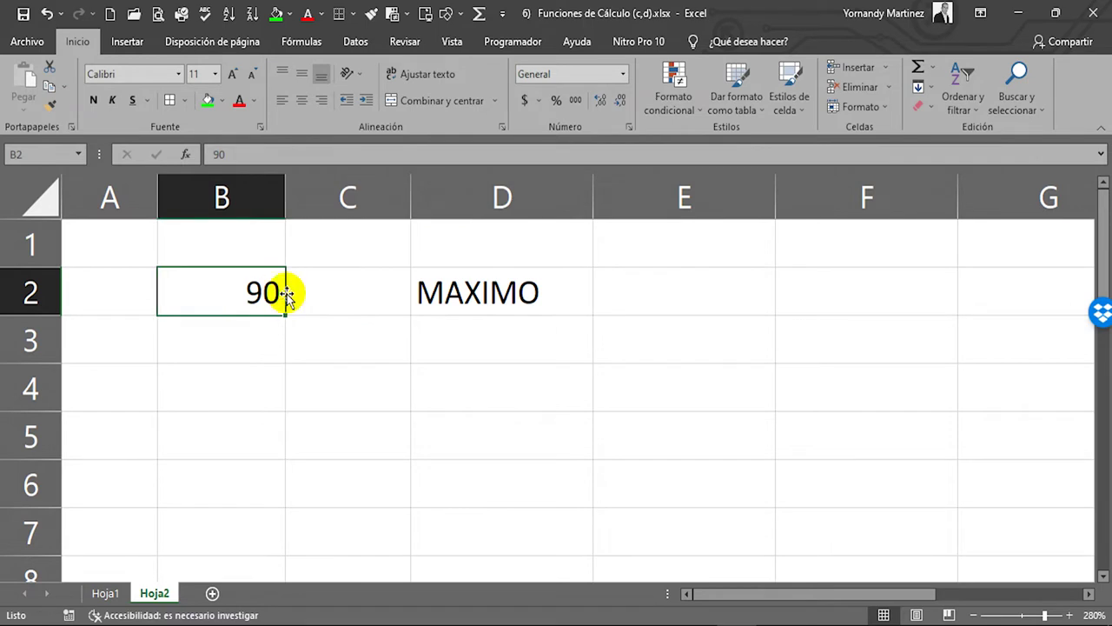
{"action": "type", "text": "45"}
{"action": "key", "text": "Return"}
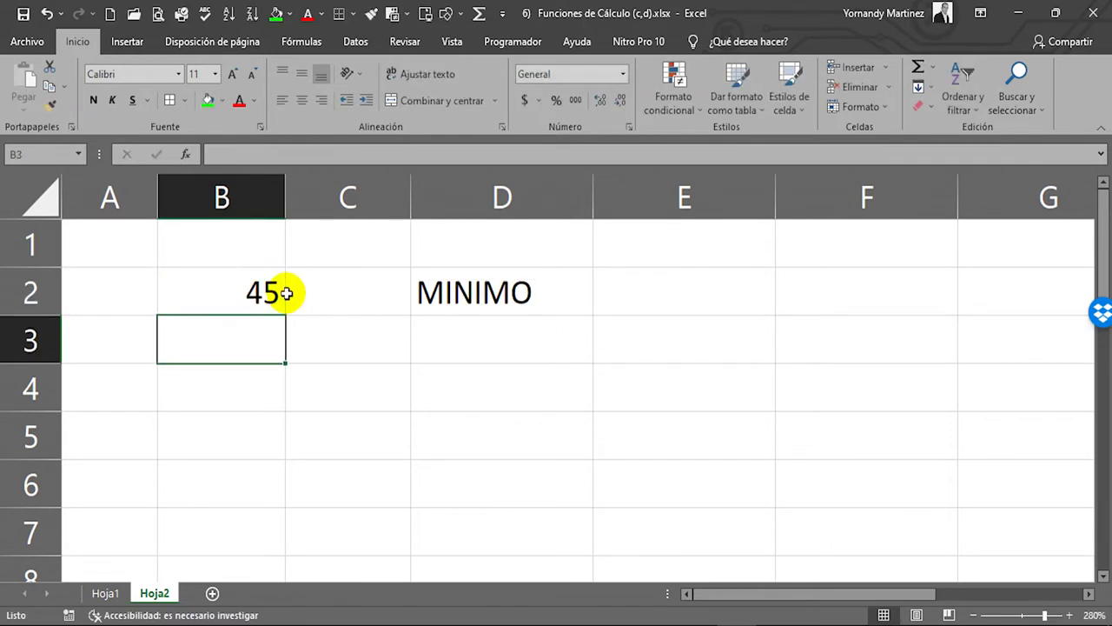
{"action": "left_click", "coordinate": [287, 296]}
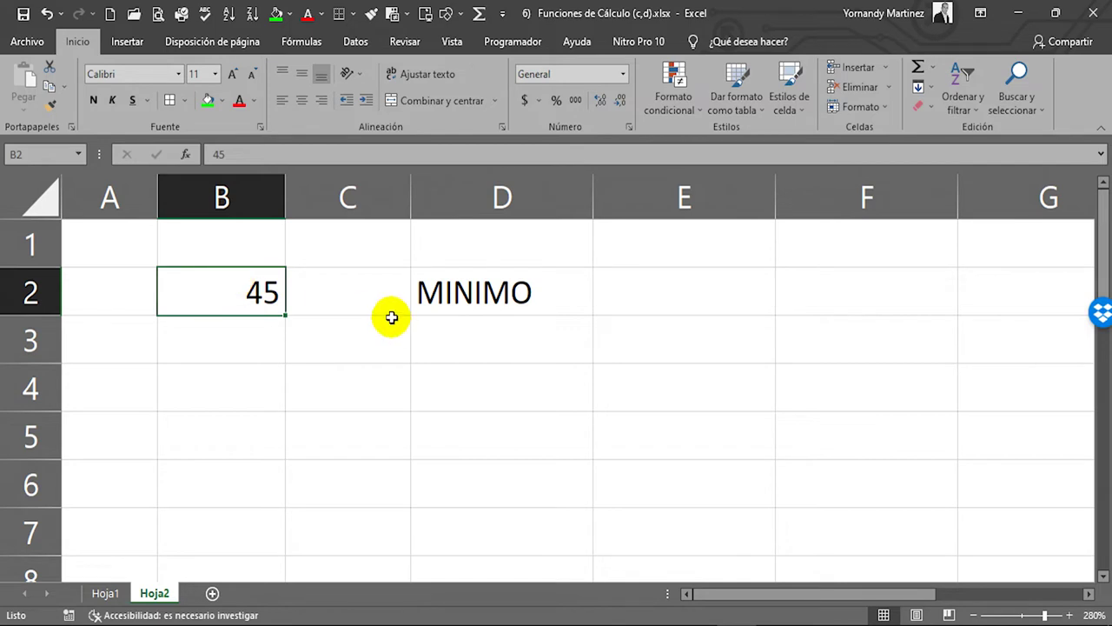
{"action": "double_click", "coordinate": [474, 292]}
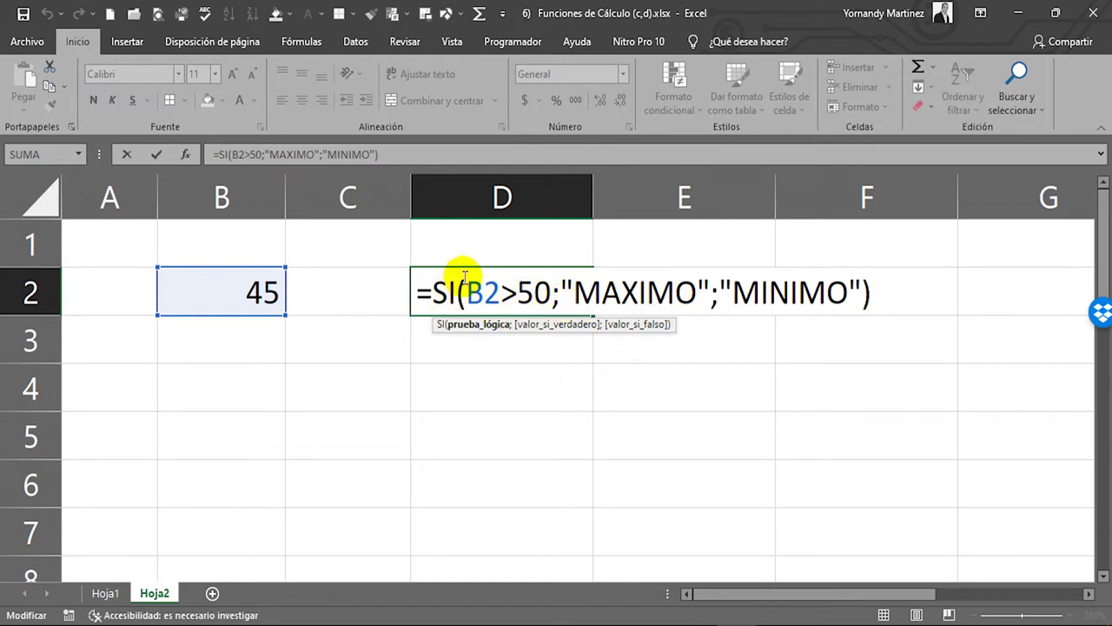
{"action": "left_click_drag", "start_coordinate": [733, 287], "coordinate": [878, 286]}
{"action": "key", "text": "ctrl+Return"}
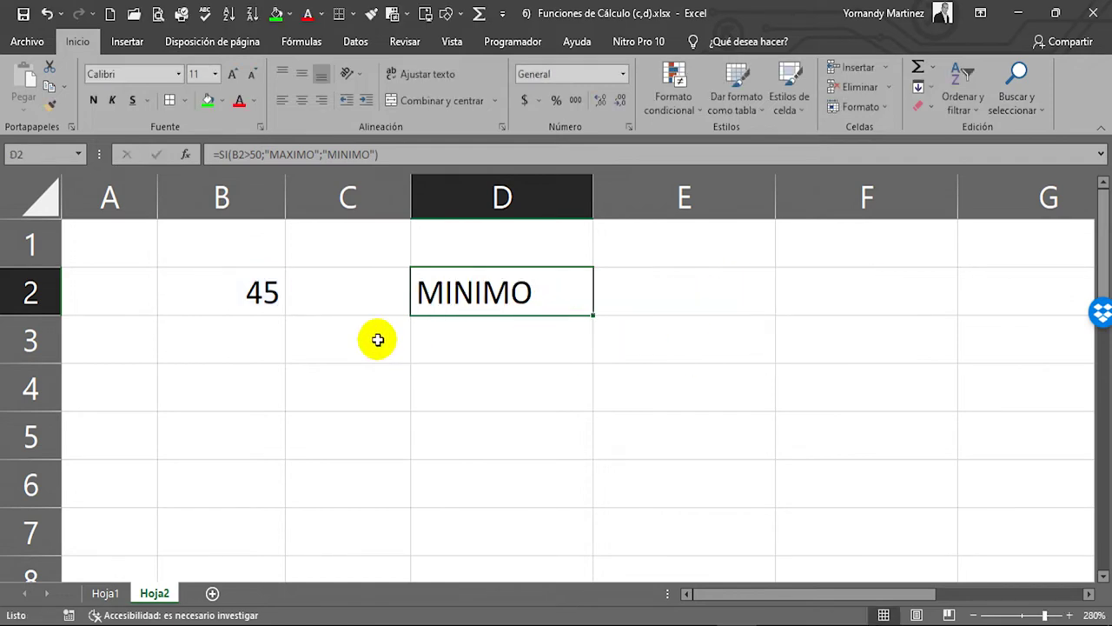
{"action": "double_click", "coordinate": [492, 293]}
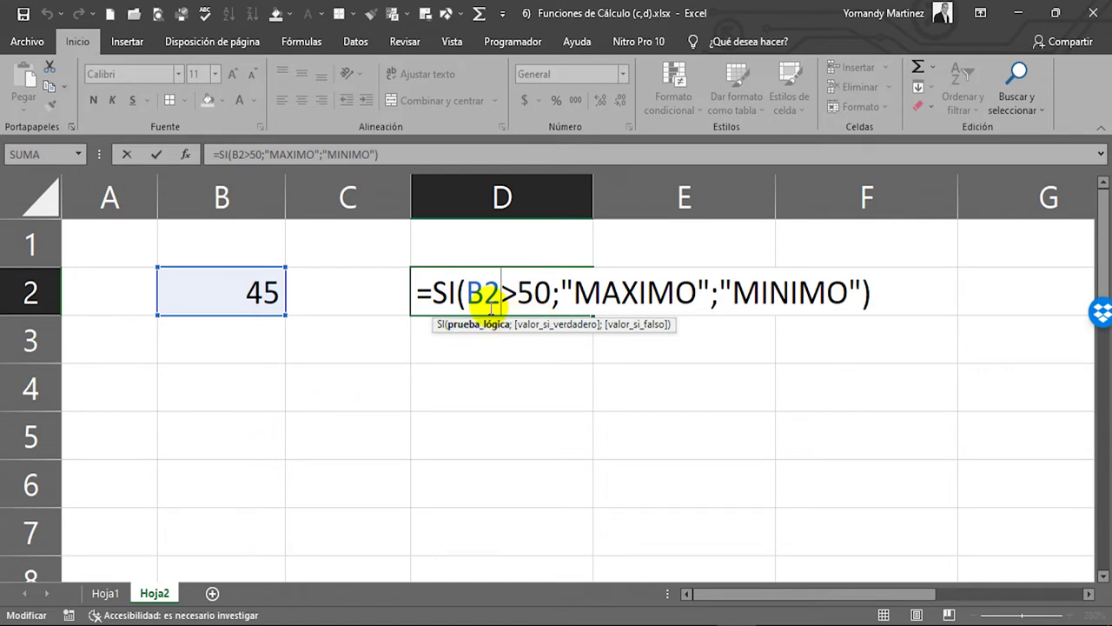
{"action": "key", "text": "ctrl+Return"}
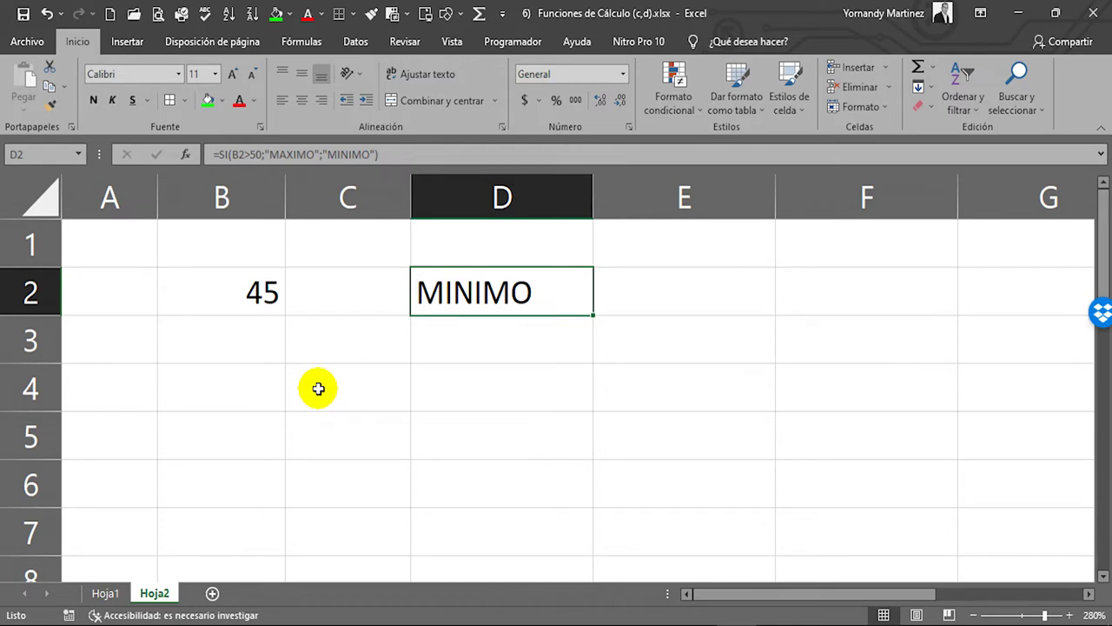
{"action": "key", "text": "ctrl+Page_Up"}
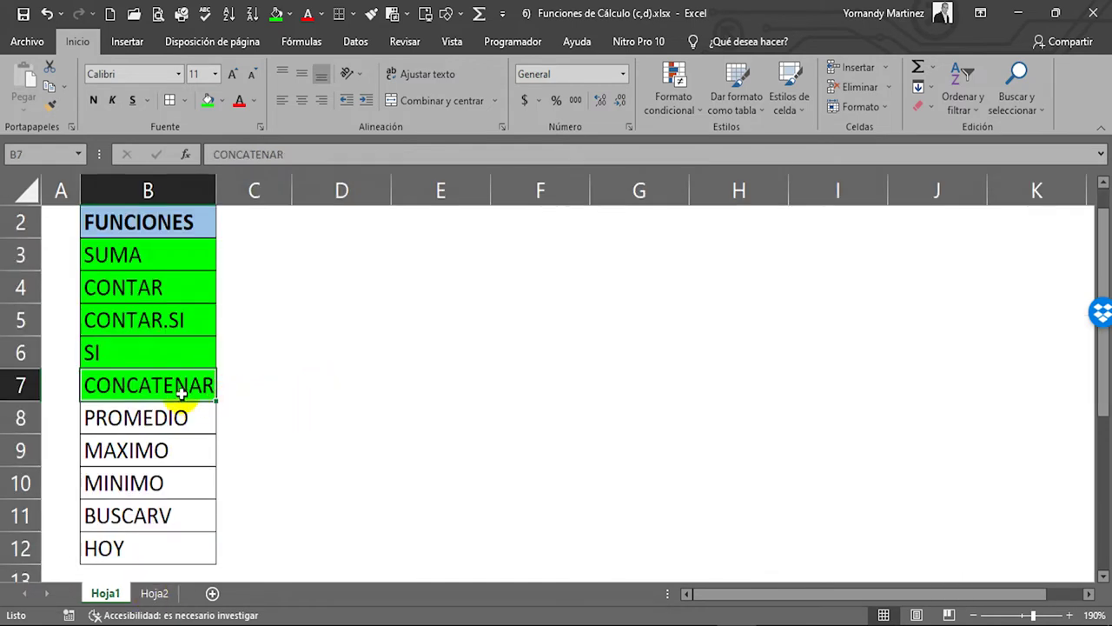
- On Hoja2, delete columns B through D with Eliminar, clearing the 45 and SI formula
{"action": "left_click", "coordinate": [155, 594]}
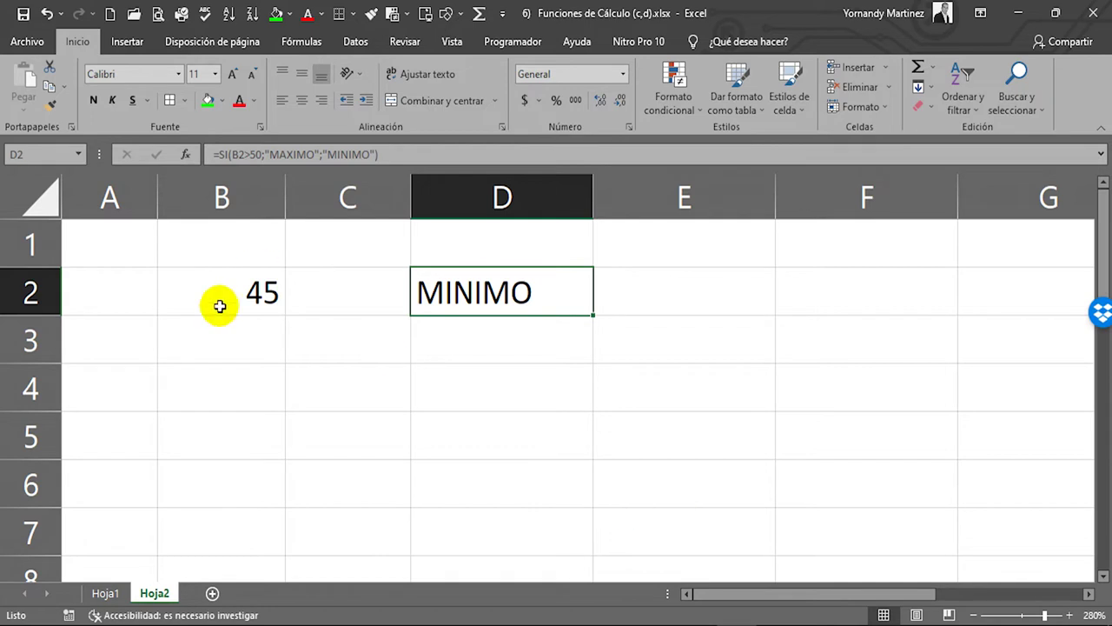
{"action": "left_click", "coordinate": [244, 208]}
{"action": "left_click_drag", "start_coordinate": [244, 208], "coordinate": [500, 183]}
{"action": "left_click_drag", "start_coordinate": [211, 198], "coordinate": [529, 217]}
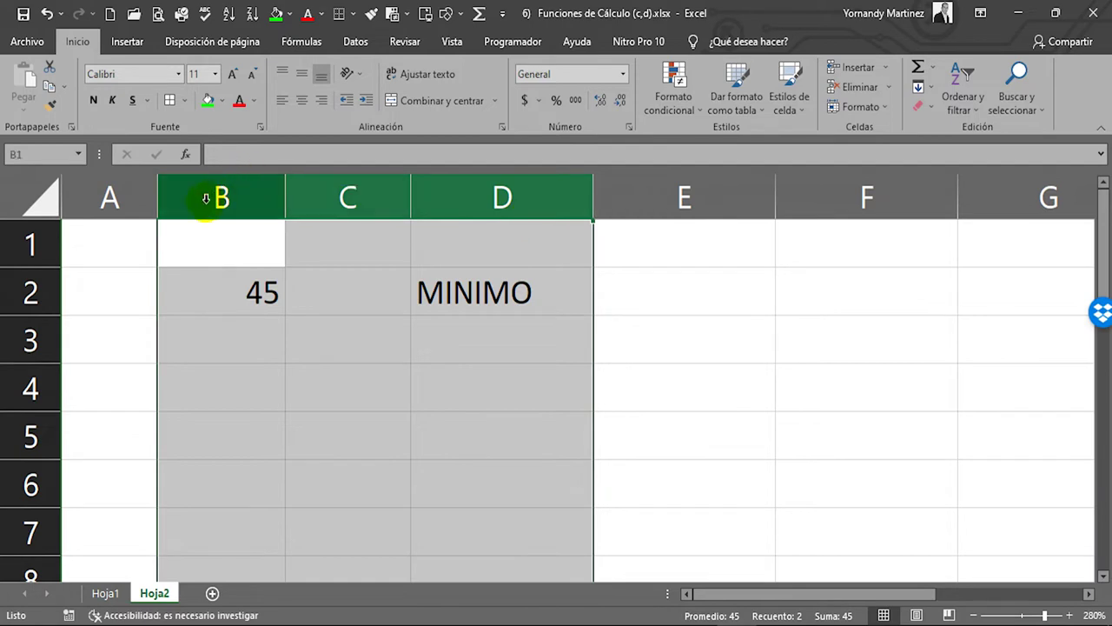
{"action": "right_click", "coordinate": [526, 194]}
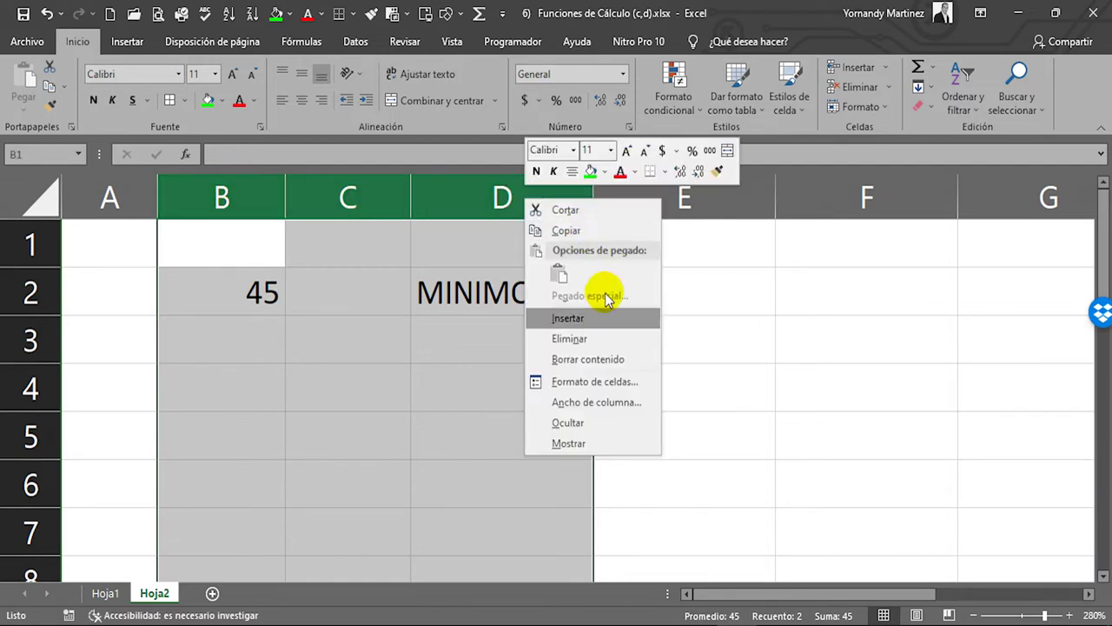
{"action": "left_click", "coordinate": [569, 320]}
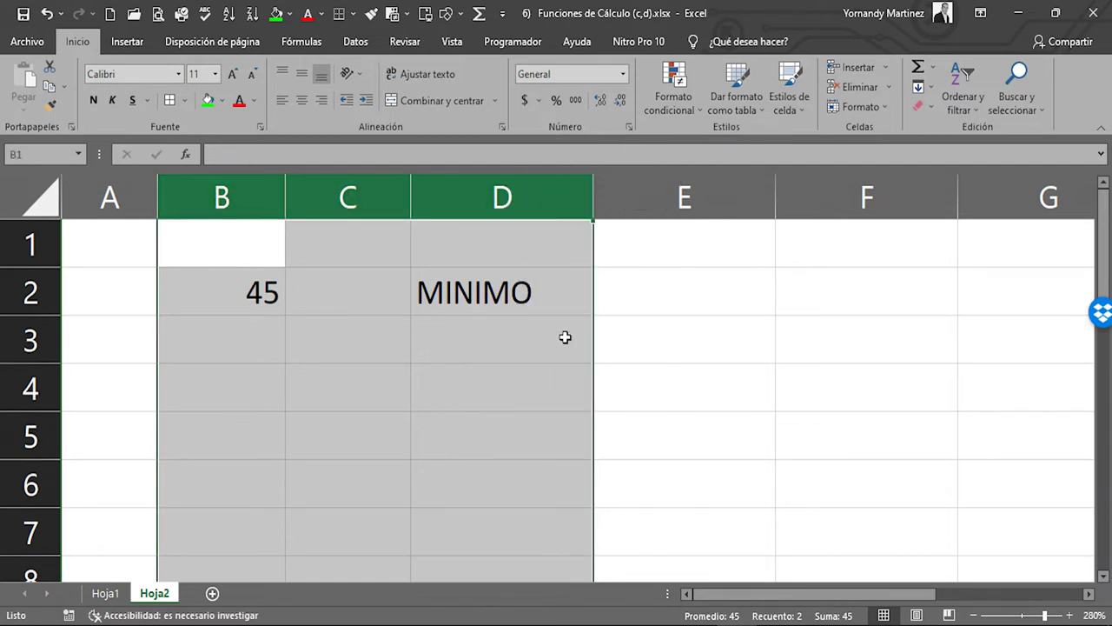
{"action": "left_click", "coordinate": [215, 291]}
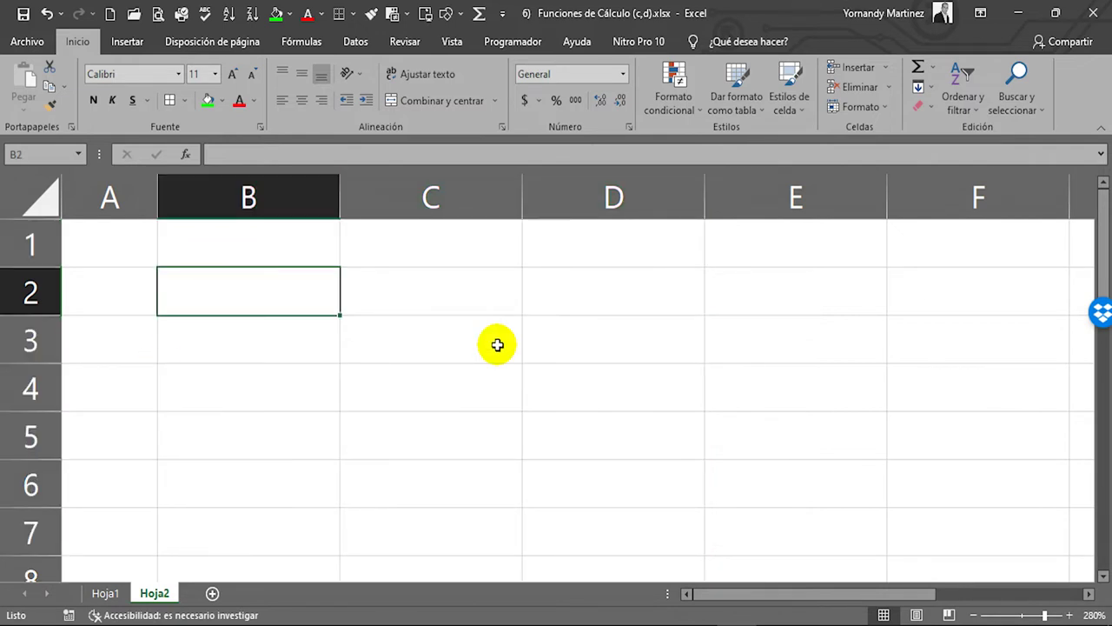
- Type the person's first name in B2, second name in C2 and surname in D2
{"action": "type", "text": "CAR"}
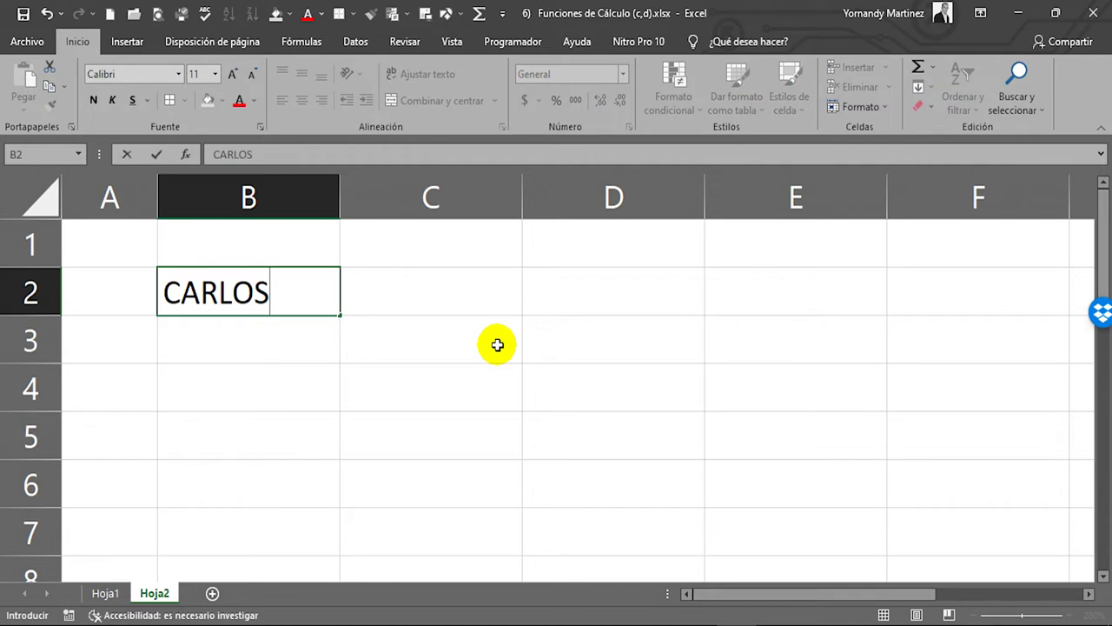
{"action": "type", "text": "LOS"}
{"action": "key", "text": "Return"}
{"action": "key", "text": "Up"}
{"action": "key", "text": "Right"}
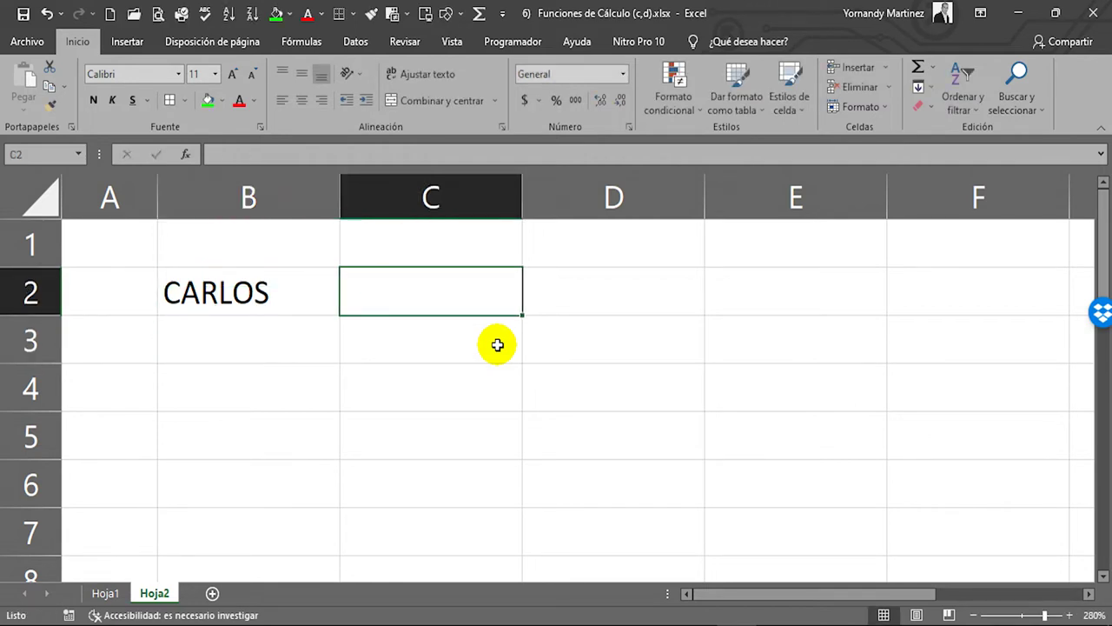
{"action": "type", "text": "ALONSO"}
{"action": "key", "text": "Return"}
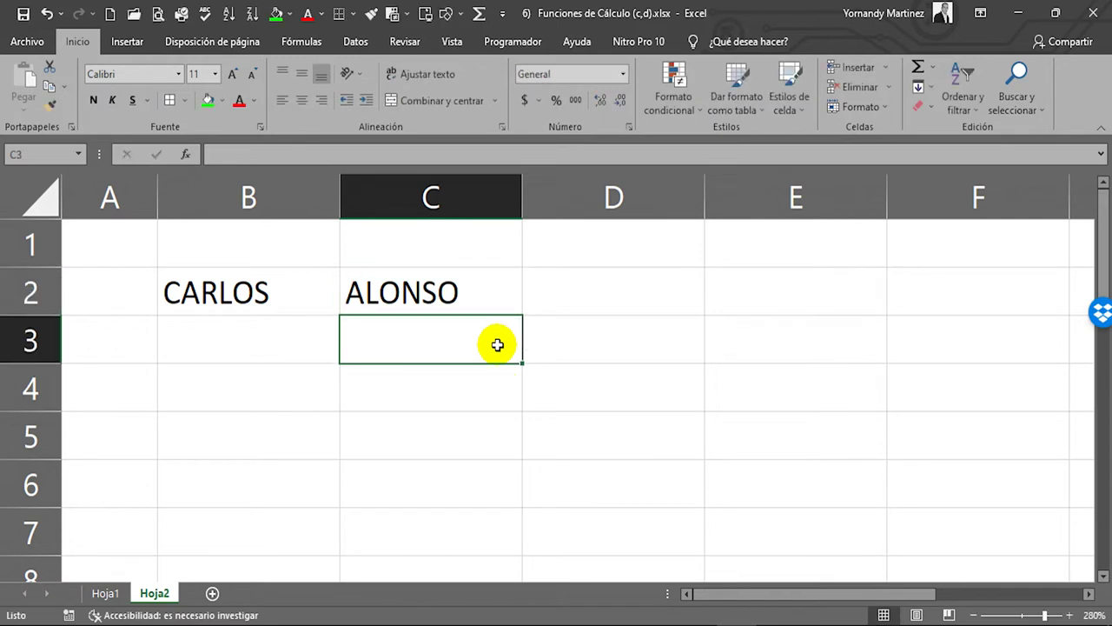
{"action": "key", "text": "Up"}
{"action": "key", "text": "Right"}
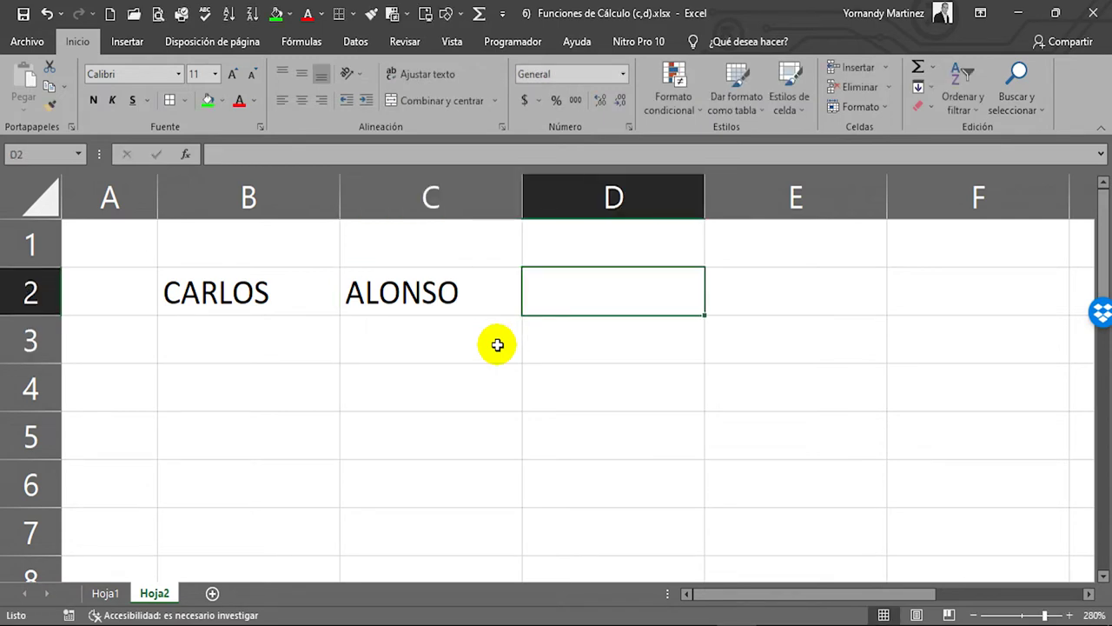
{"action": "type", "text": "CAR"}
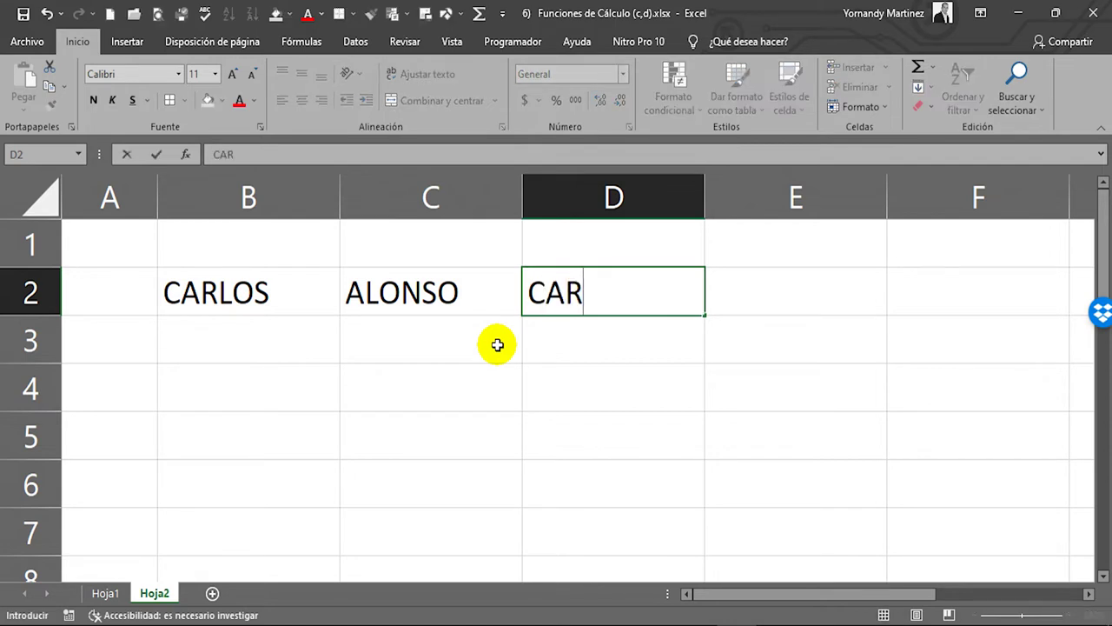
{"action": "key", "text": "Return"}
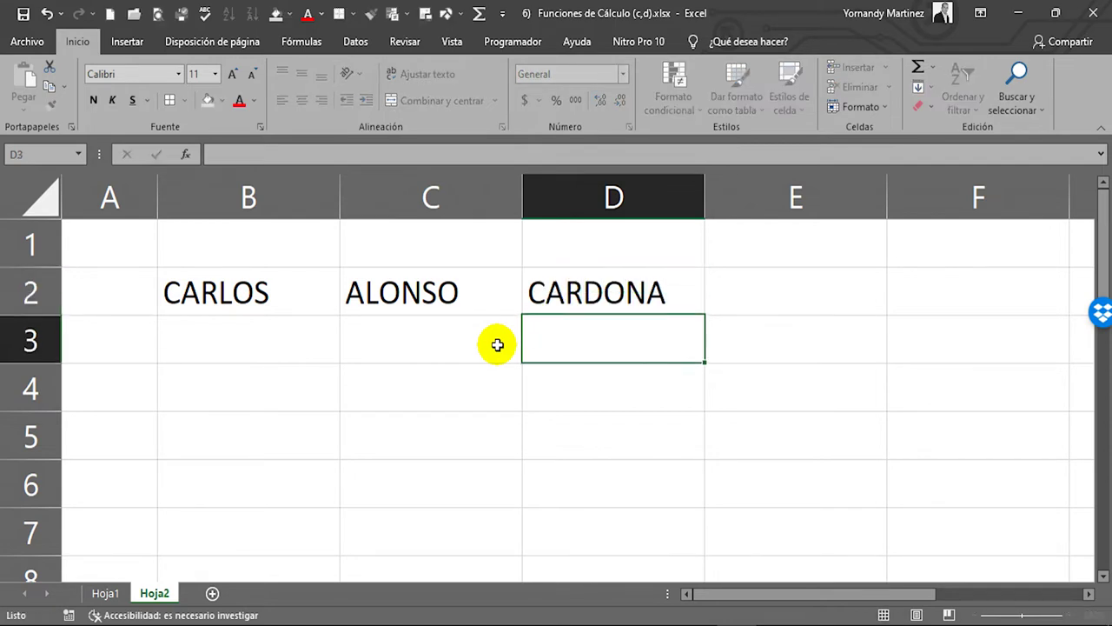
- Point out the three name parts across B2, C2 and D2
{"action": "left_click", "coordinate": [249, 289]}
{"action": "left_click", "coordinate": [449, 296]}
{"action": "left_click", "coordinate": [633, 300]}
{"action": "left_click", "coordinate": [633, 298]}
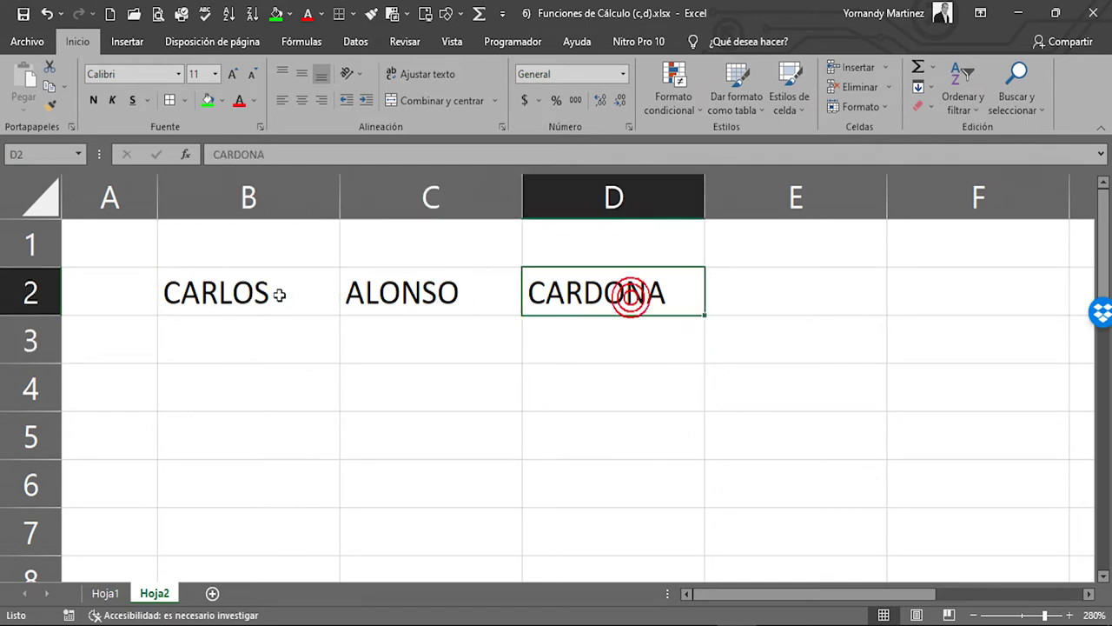
{"action": "left_click", "coordinate": [280, 296]}
{"action": "left_click", "coordinate": [427, 305]}
{"action": "left_click", "coordinate": [595, 300]}
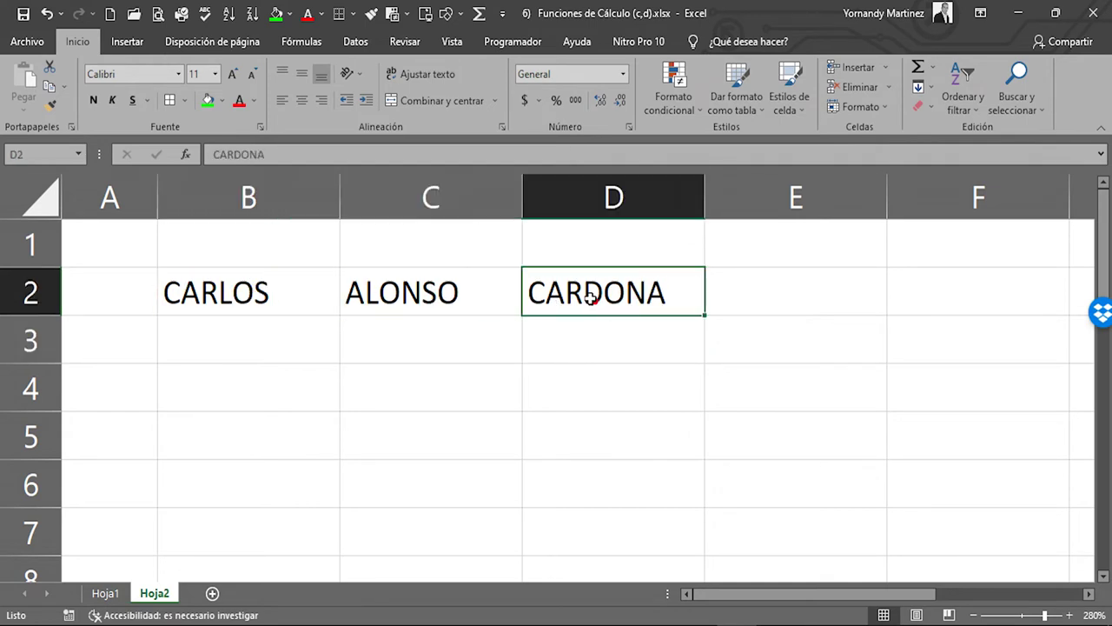
{"action": "left_click", "coordinate": [225, 292]}
{"action": "left_click", "coordinate": [450, 293]}
{"action": "left_click", "coordinate": [603, 287]}
- Narrow column A and columns B–D to 8,57, and widen column E
{"action": "left_click_drag", "start_coordinate": [155, 197], "coordinate": [90, 199]}
{"action": "left_click_drag", "start_coordinate": [210, 198], "coordinate": [500, 199]}
{"action": "left_click_drag", "start_coordinate": [272, 200], "coordinate": [236, 206]}
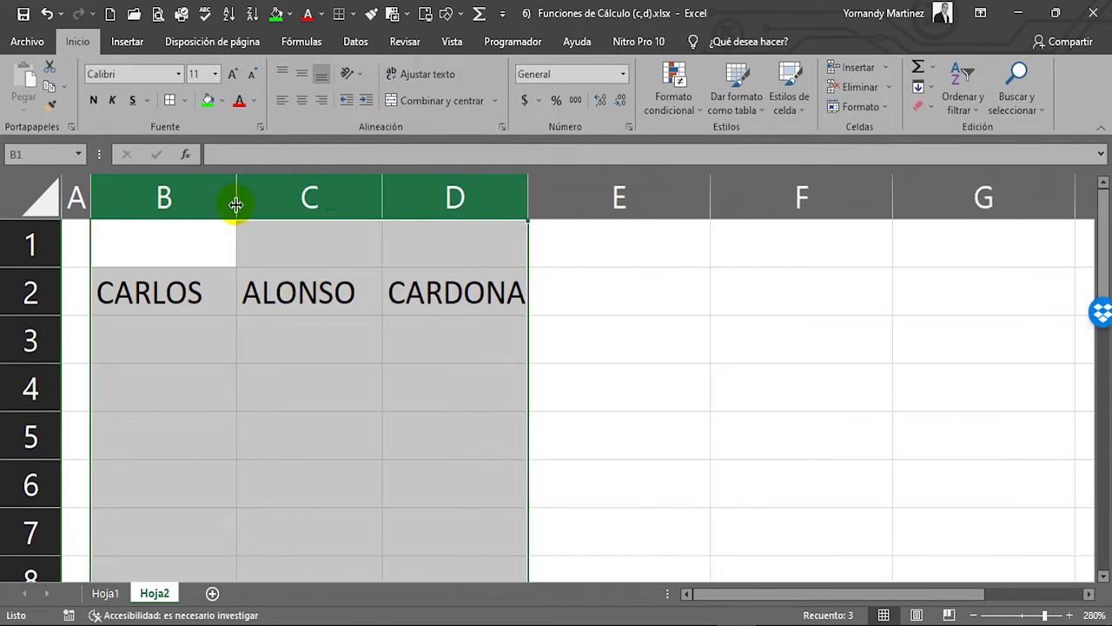
{"action": "left_click", "coordinate": [609, 290]}
{"action": "left_click_drag", "start_coordinate": [710, 201], "coordinate": [993, 217]}
- Give cell E2 a light orange fill beside the three name parts
{"action": "left_click", "coordinate": [223, 99]}
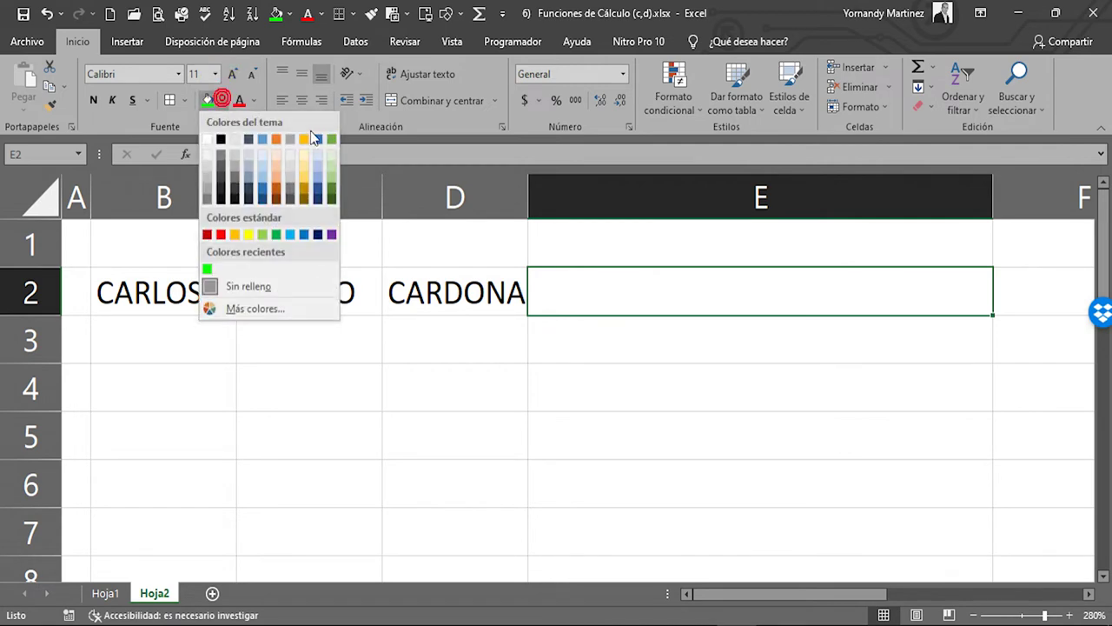
{"action": "left_click", "coordinate": [276, 164]}
{"action": "left_click", "coordinate": [637, 384]}
{"action": "left_click", "coordinate": [664, 293]}
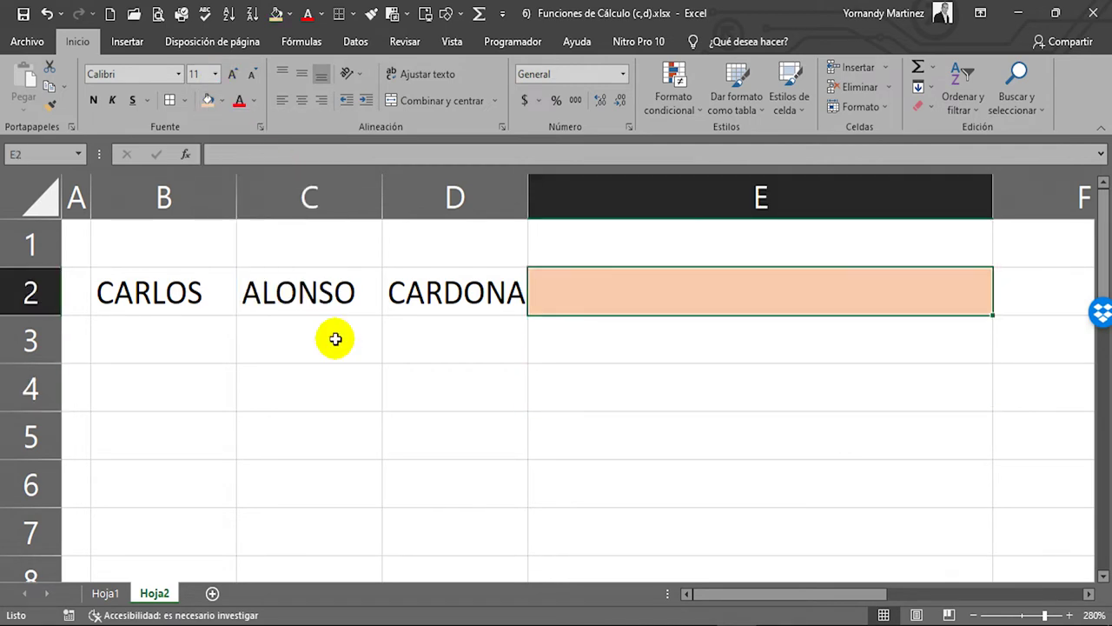
{"action": "left_click", "coordinate": [153, 297]}
{"action": "left_click", "coordinate": [325, 292]}
{"action": "left_click", "coordinate": [485, 292]}
{"action": "left_click", "coordinate": [587, 300]}
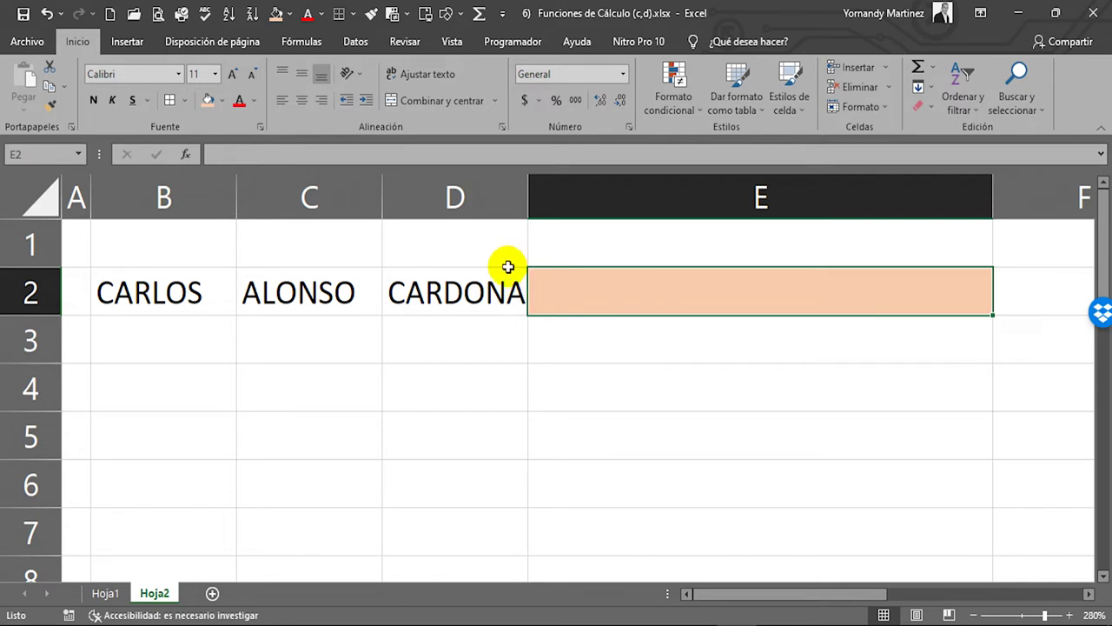
{"action": "type", "text": "="}
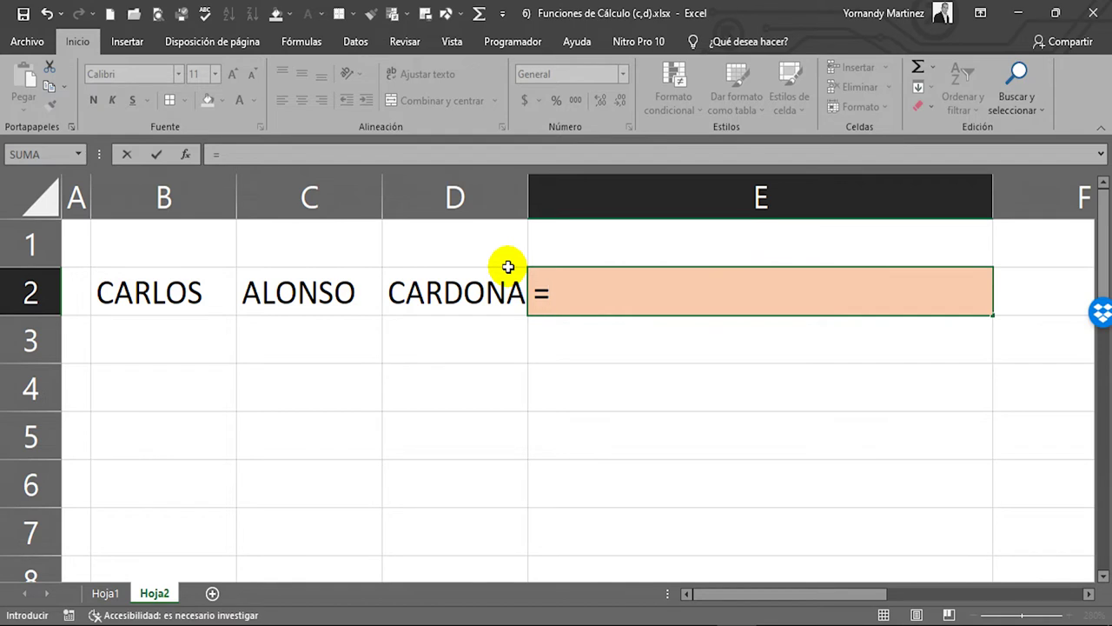
{"action": "type", "text": "CON"}
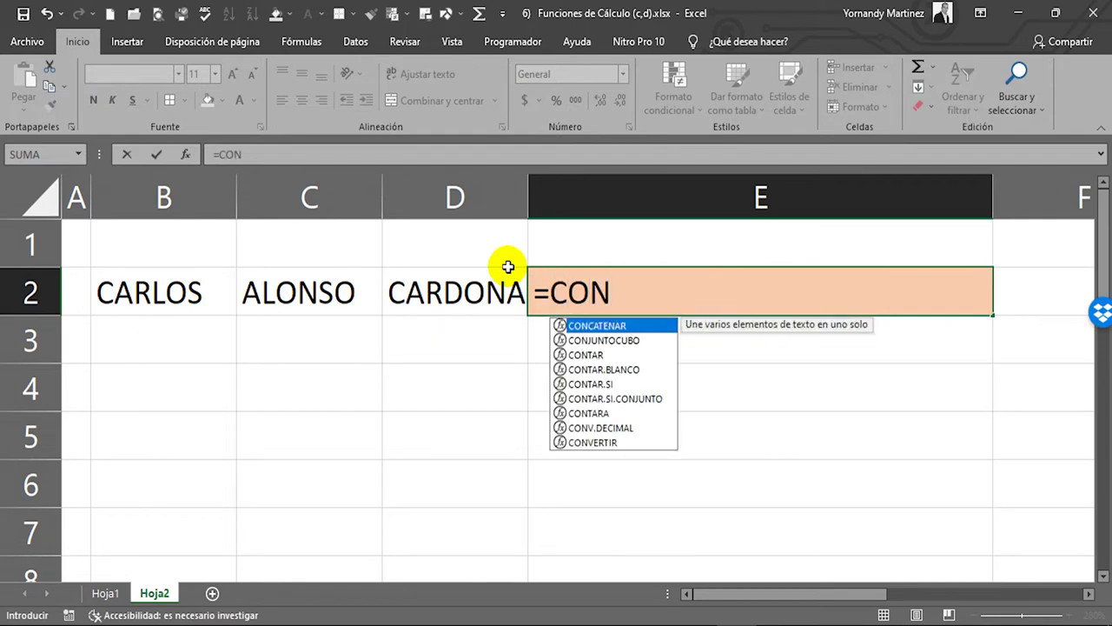
{"action": "type", "text": "CA"}
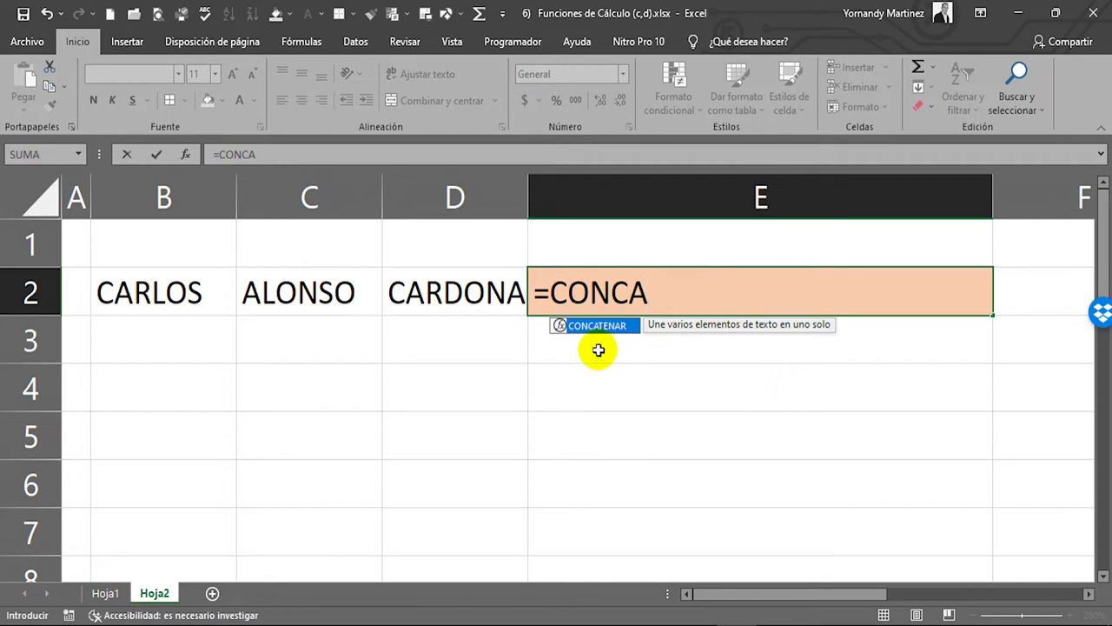
{"action": "double_click", "coordinate": [574, 330]}
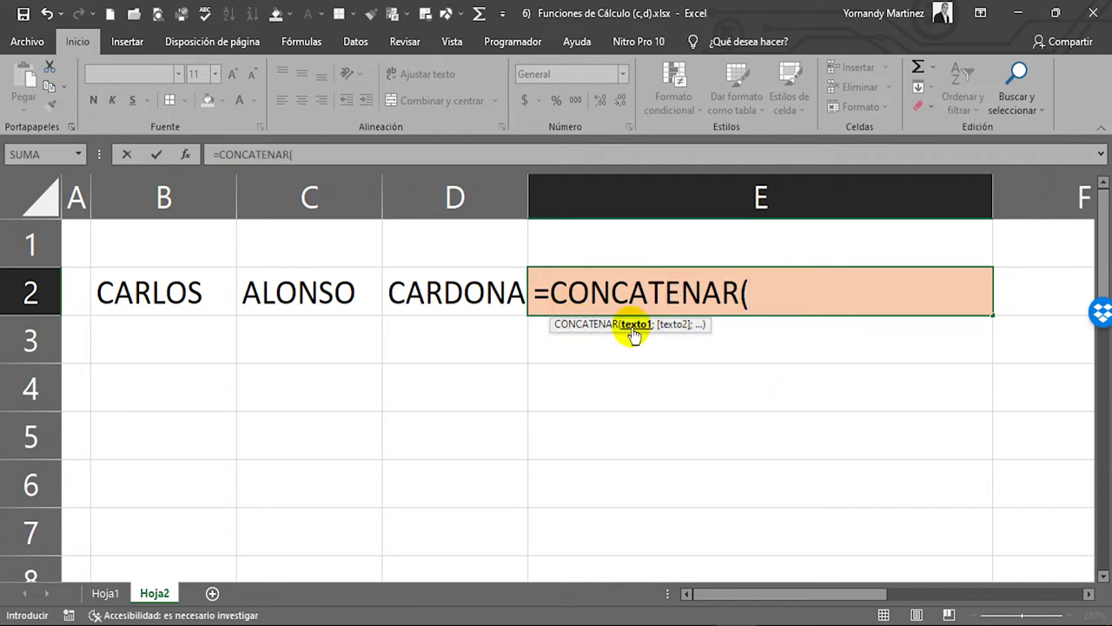
{"action": "left_click", "coordinate": [145, 294]}
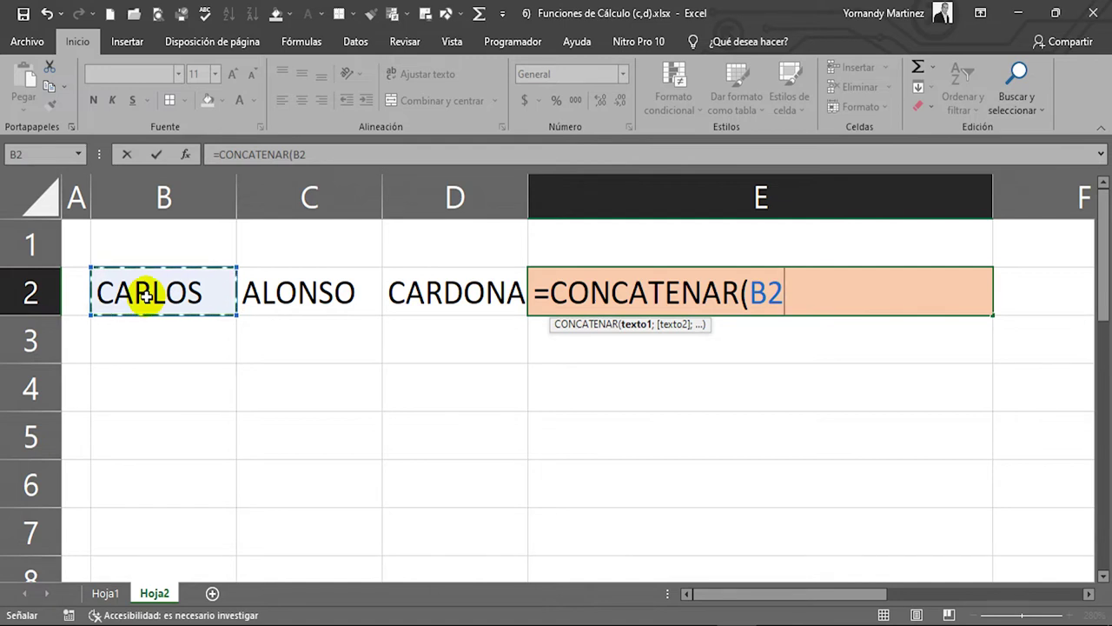
{"action": "type", "text": ";"}
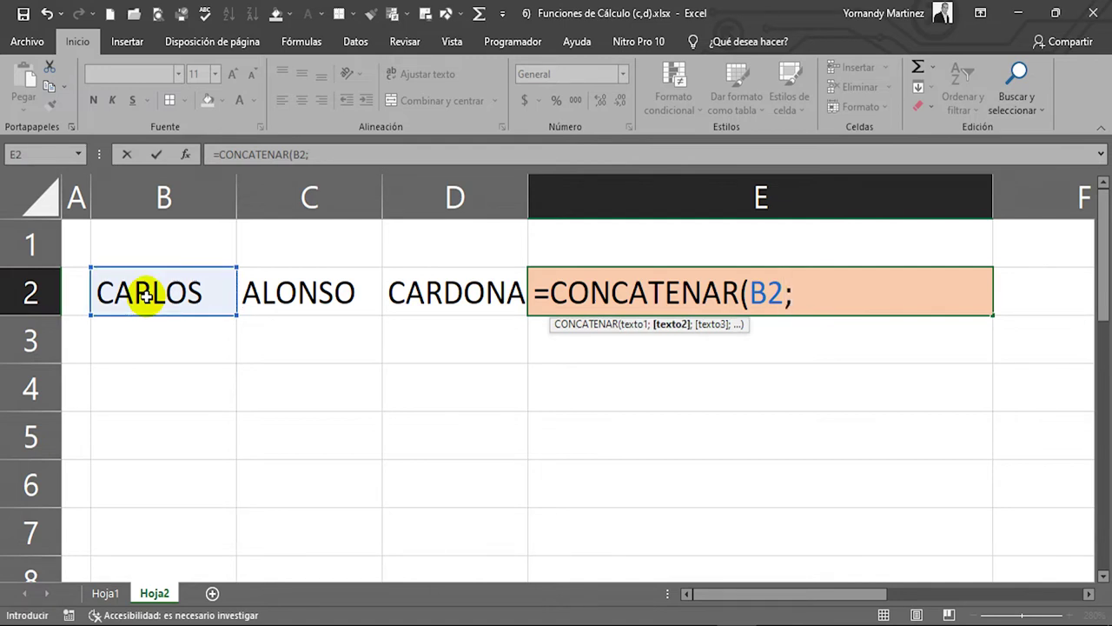
{"action": "left_click", "coordinate": [330, 290]}
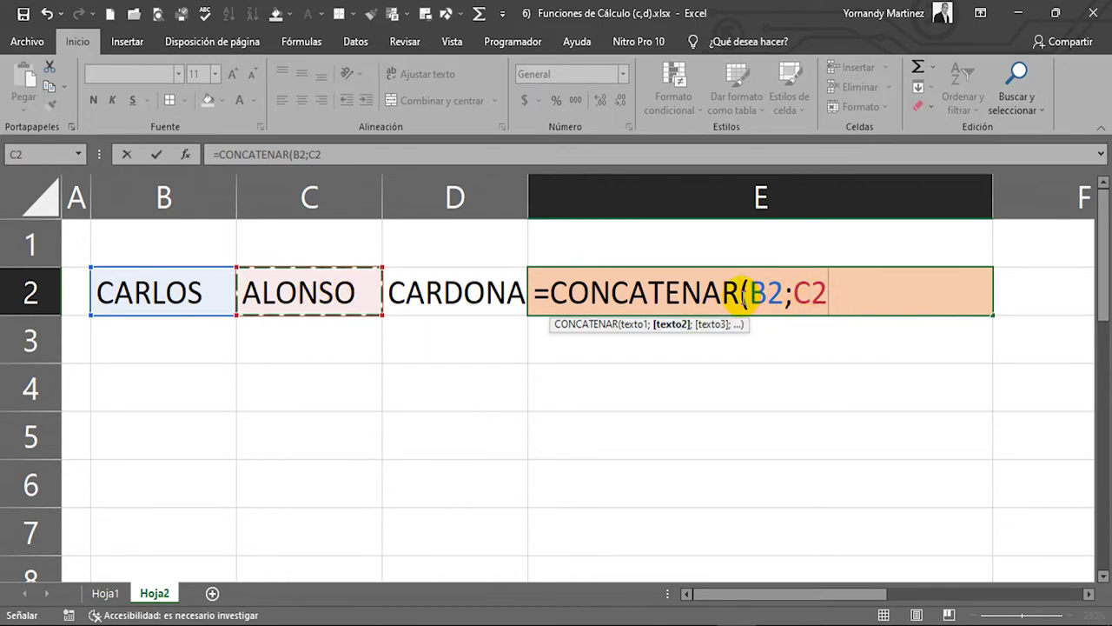
{"action": "type", "text": ";"}
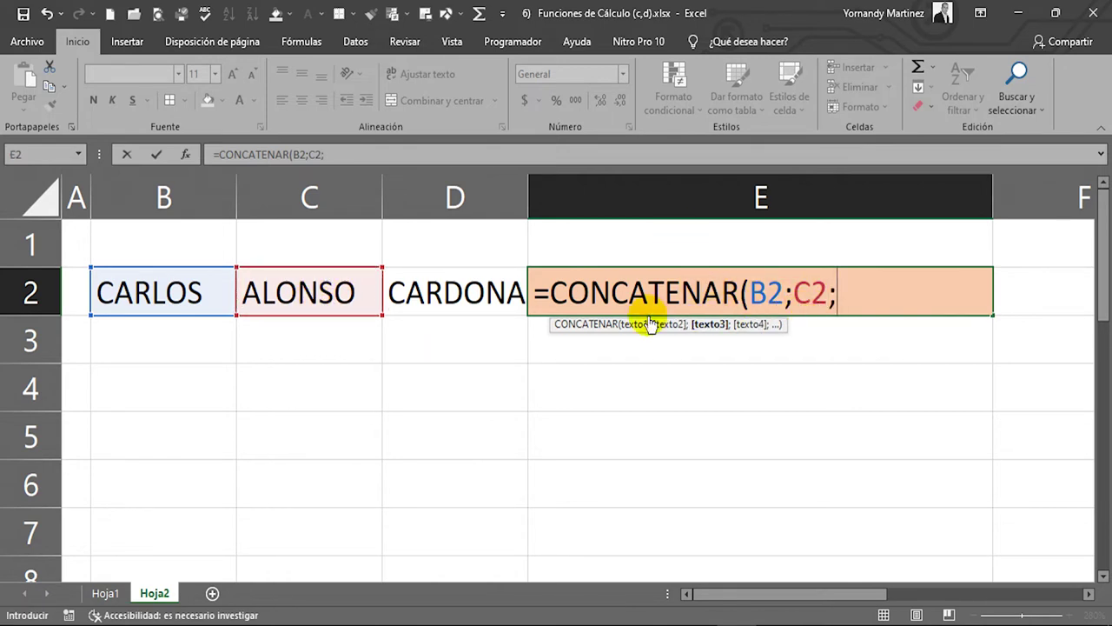
{"action": "left_click", "coordinate": [451, 320]}
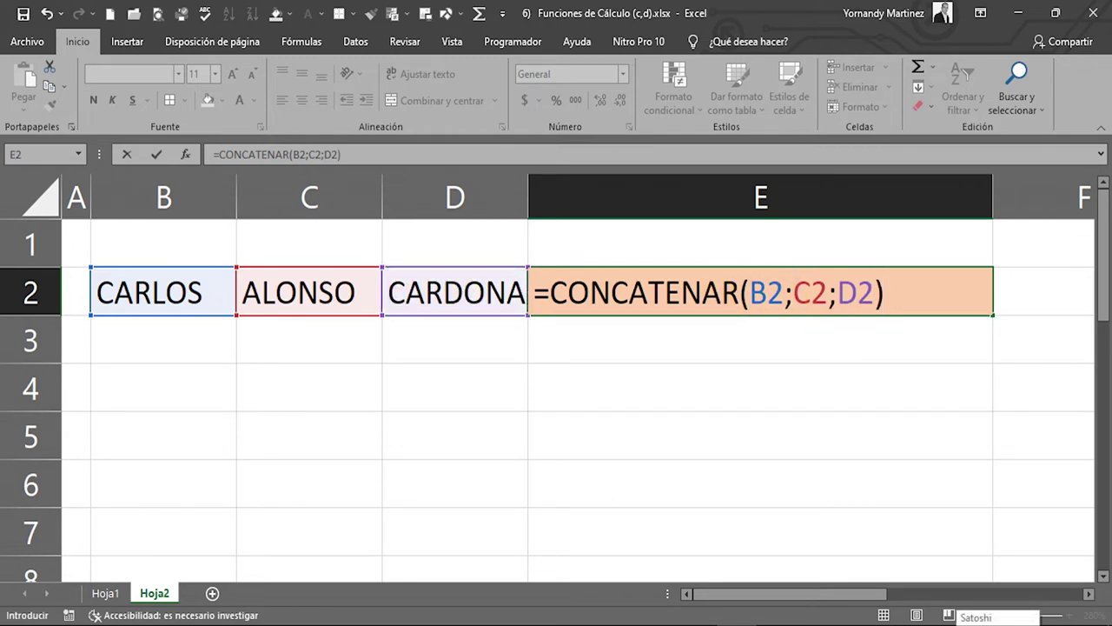
{"action": "key", "text": "Return"}
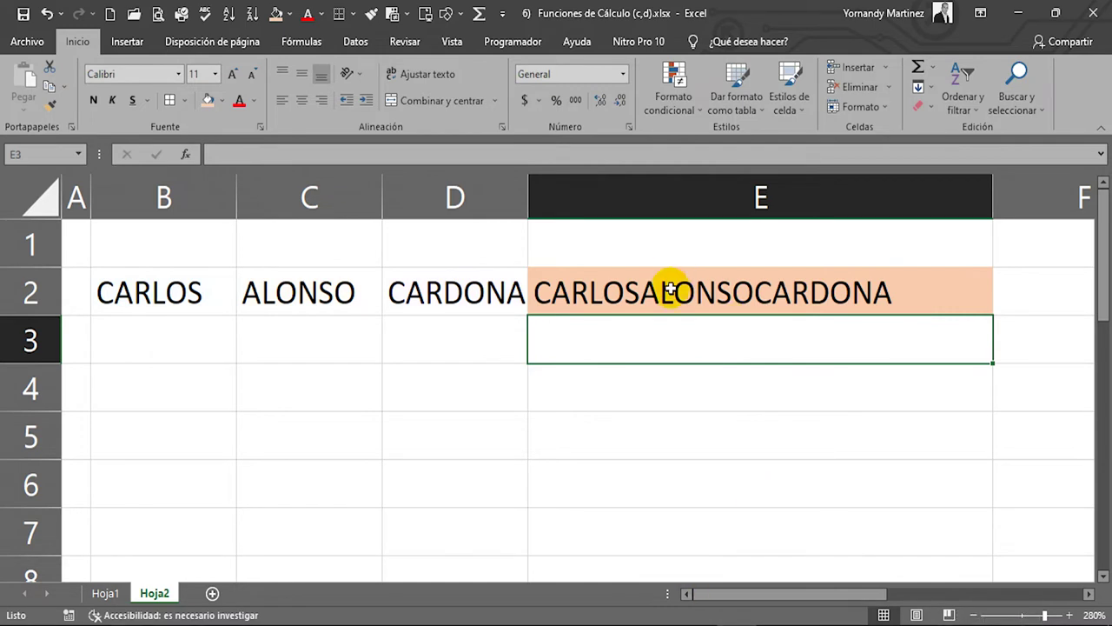
{"action": "left_click", "coordinate": [616, 296]}
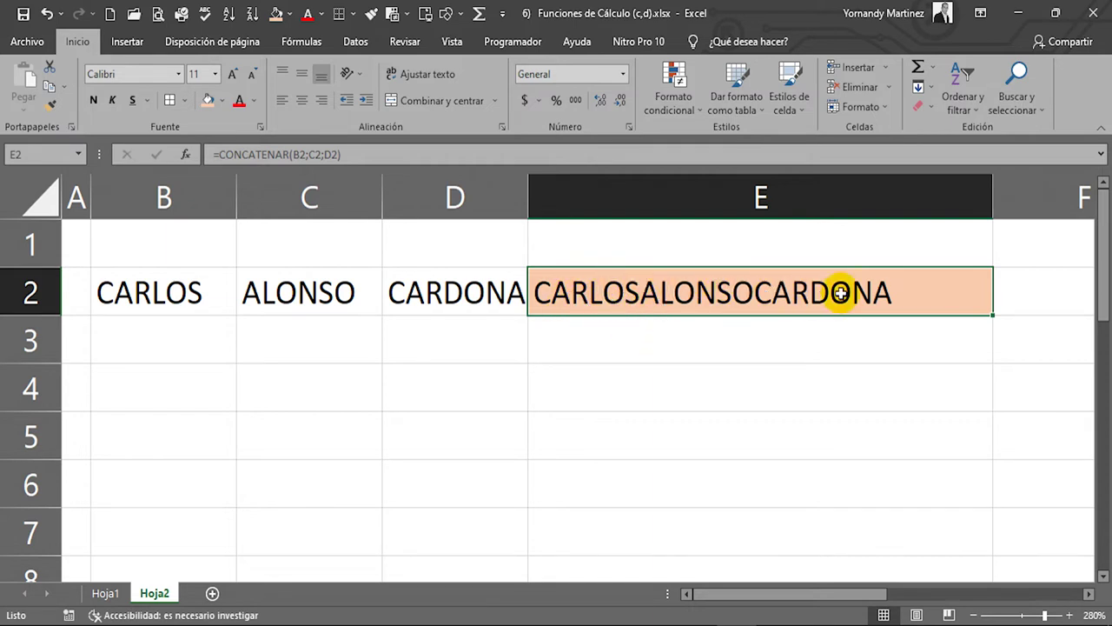
- Change E2's formula to =CONCATENAR(B2;" ";C2;" ";D2) so the names are space-separated
{"action": "double_click", "coordinate": [637, 297]}
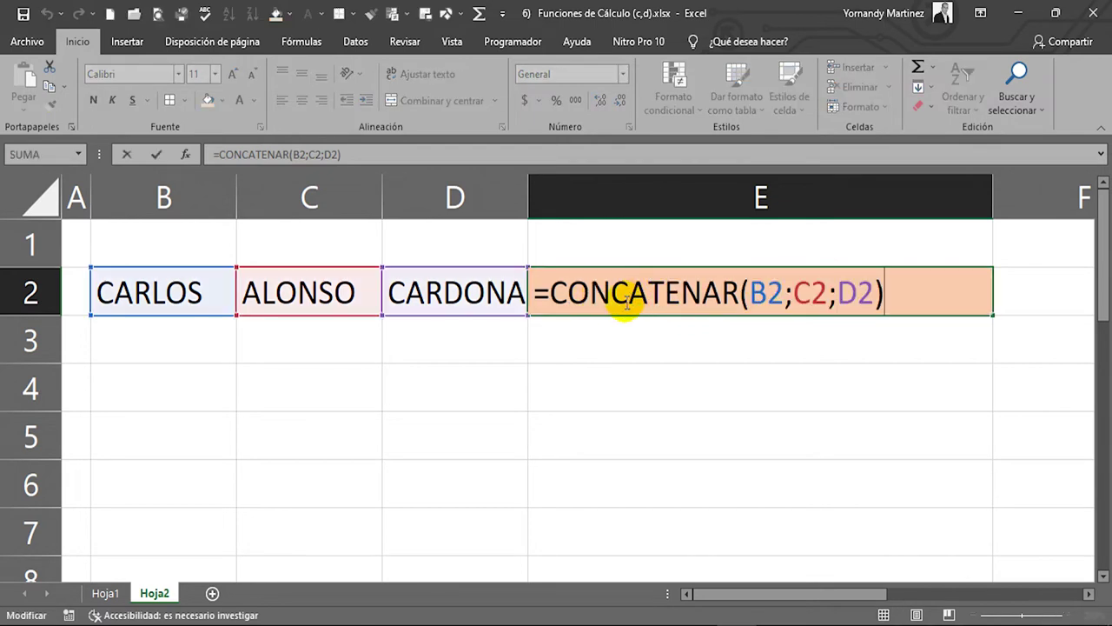
{"action": "left_click", "coordinate": [785, 297]}
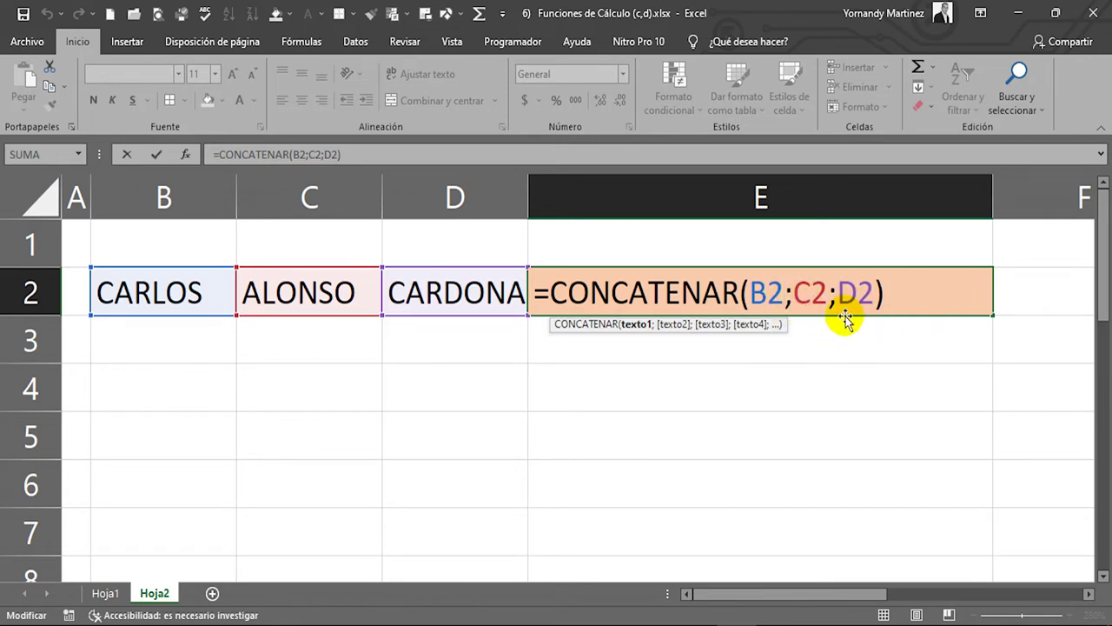
{"action": "type", "text": ";"}
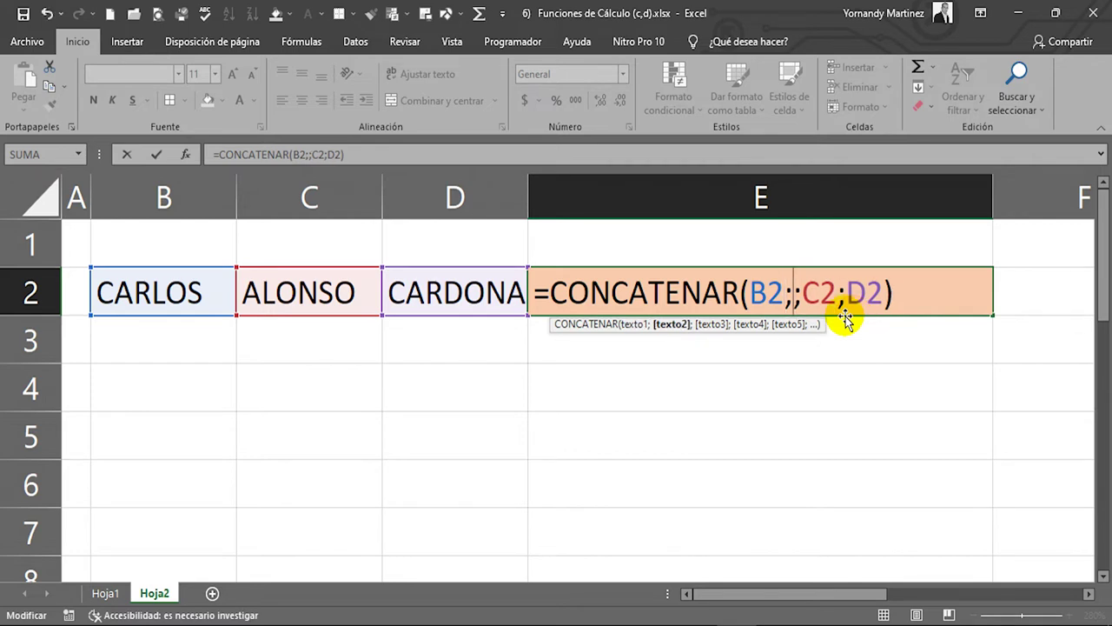
{"action": "type", "text": "\""}
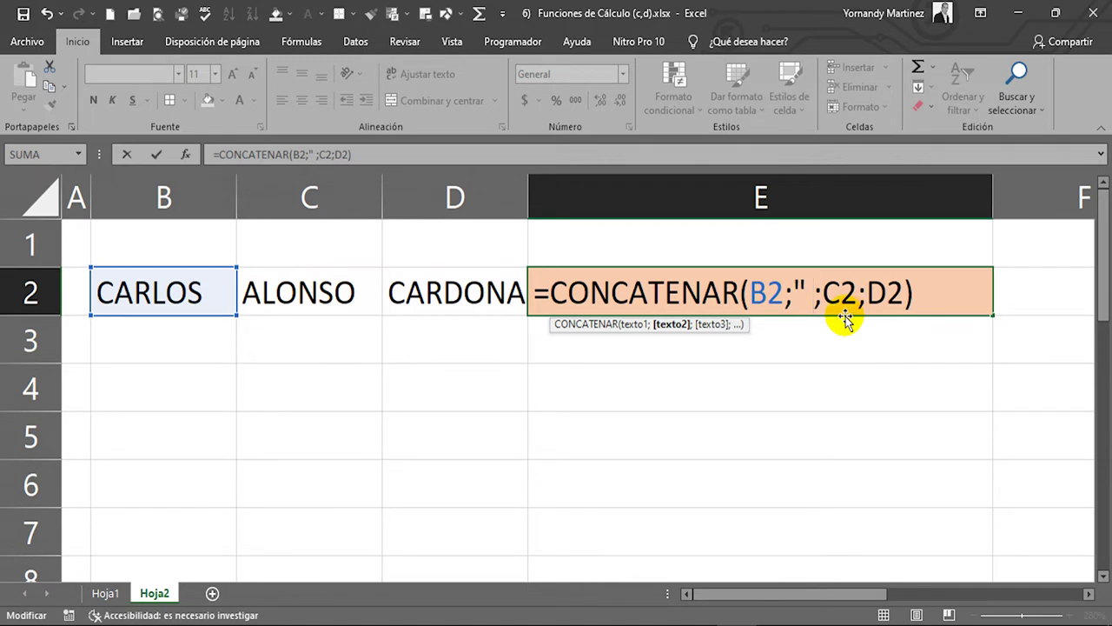
{"action": "type", "text": " \""}
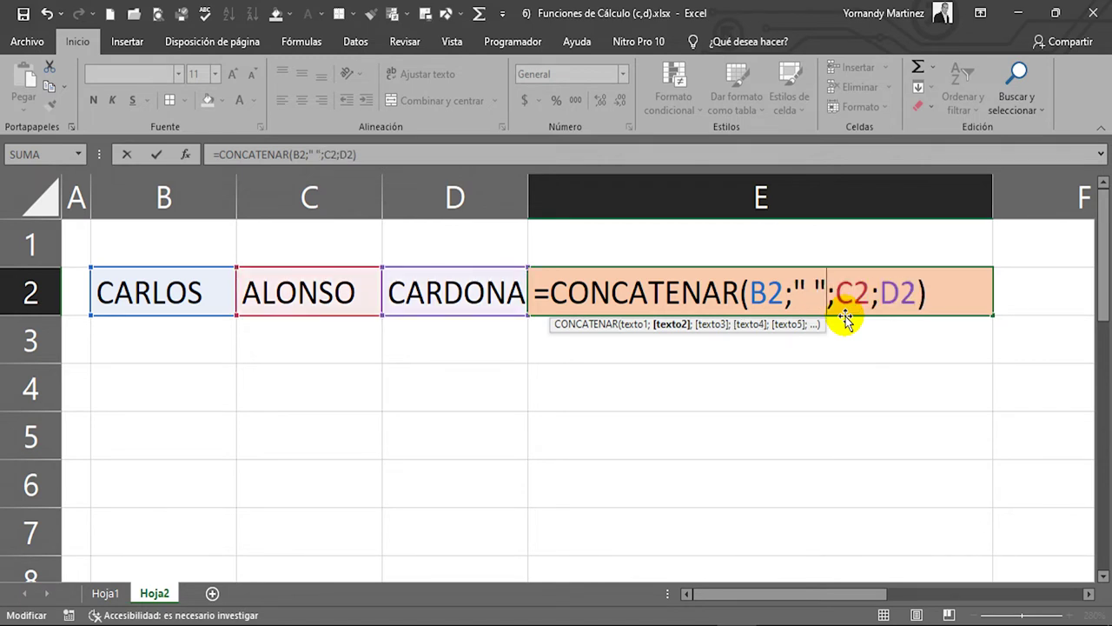
{"action": "left_click", "coordinate": [858, 294]}
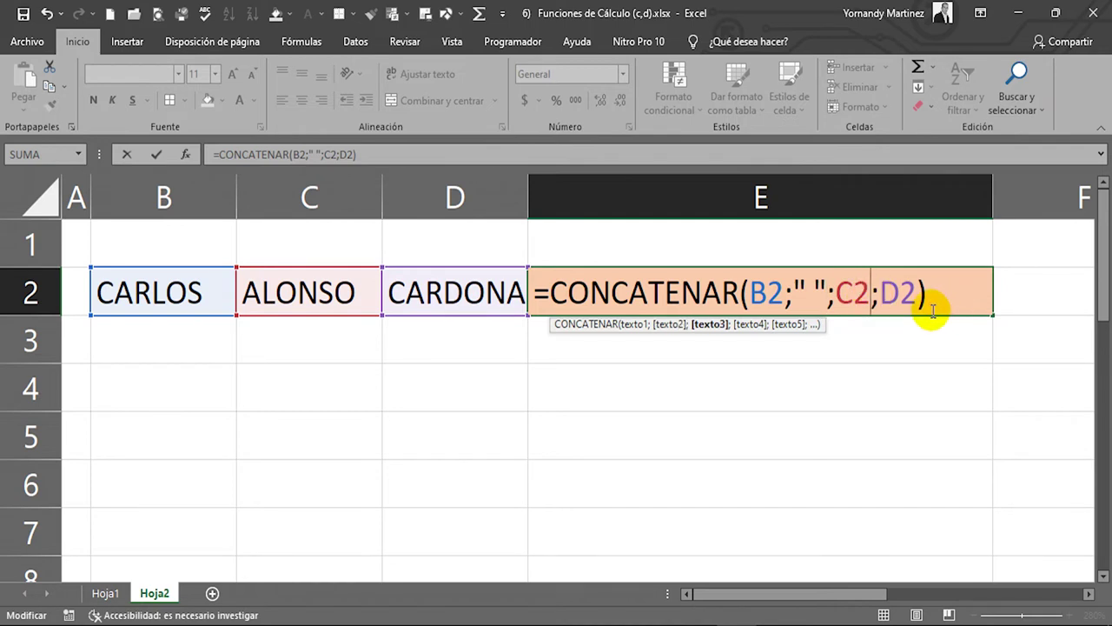
{"action": "type", "text": ";"}
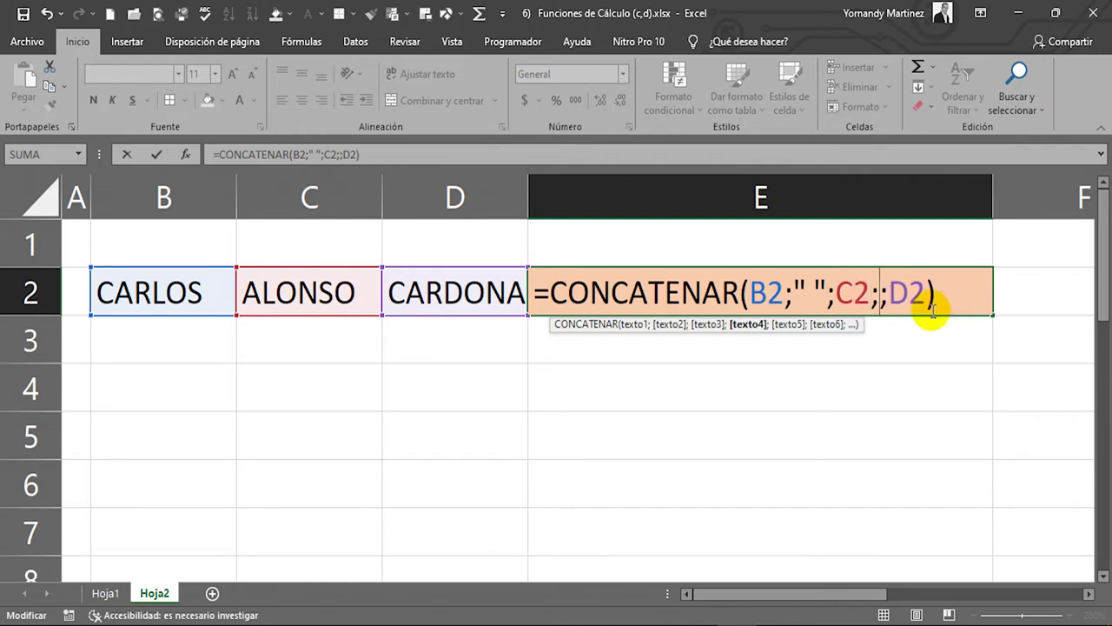
{"action": "type", "text": "\""}
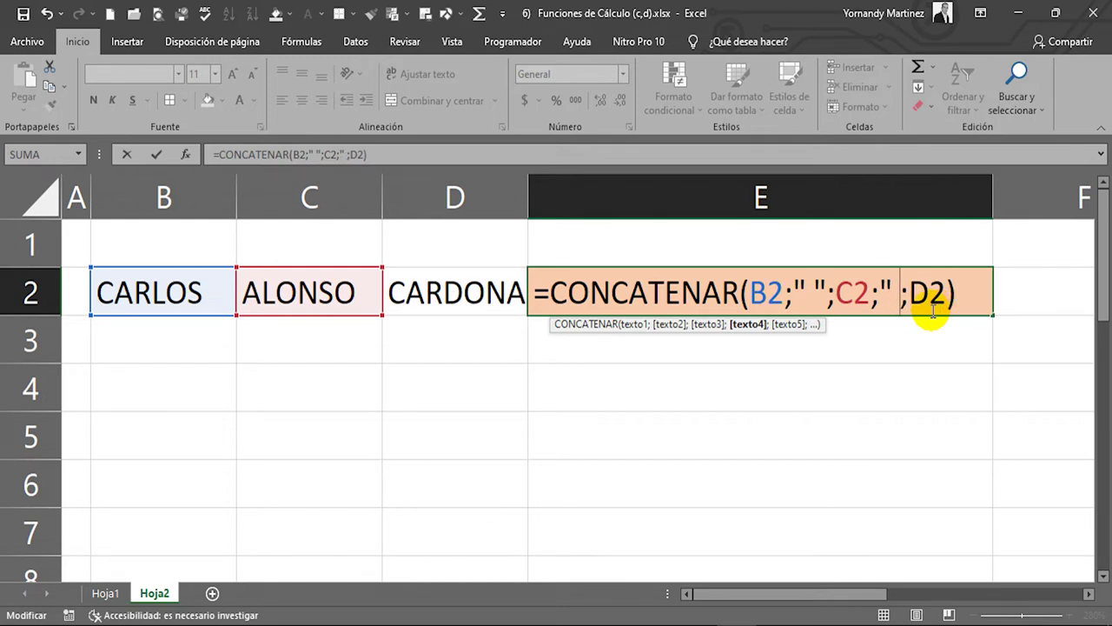
{"action": "type", "text": " \""}
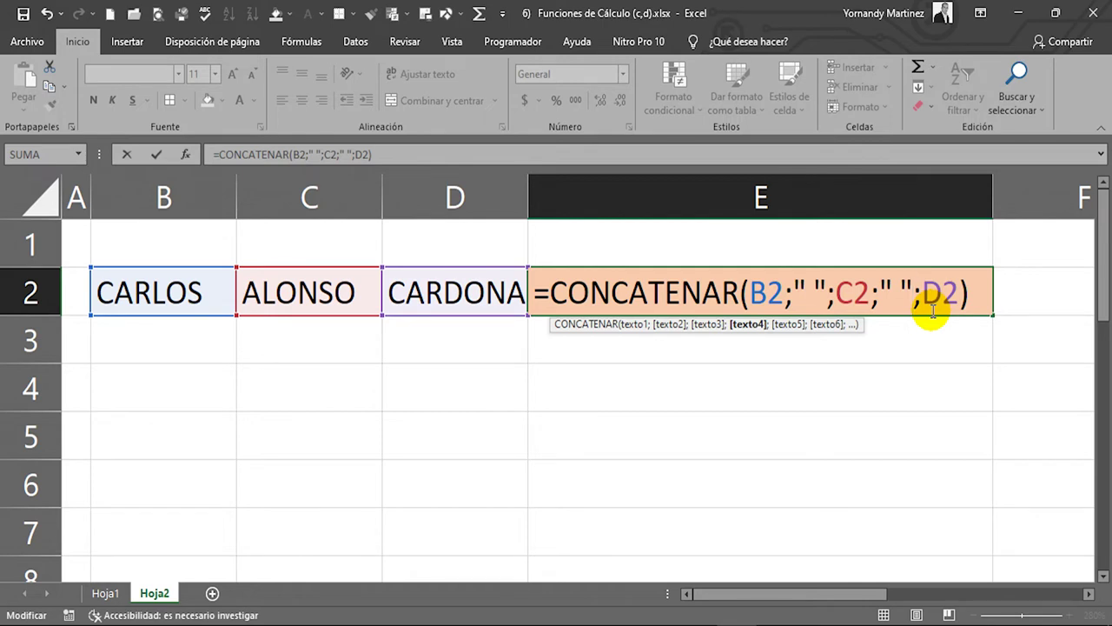
{"action": "key", "text": "Return"}
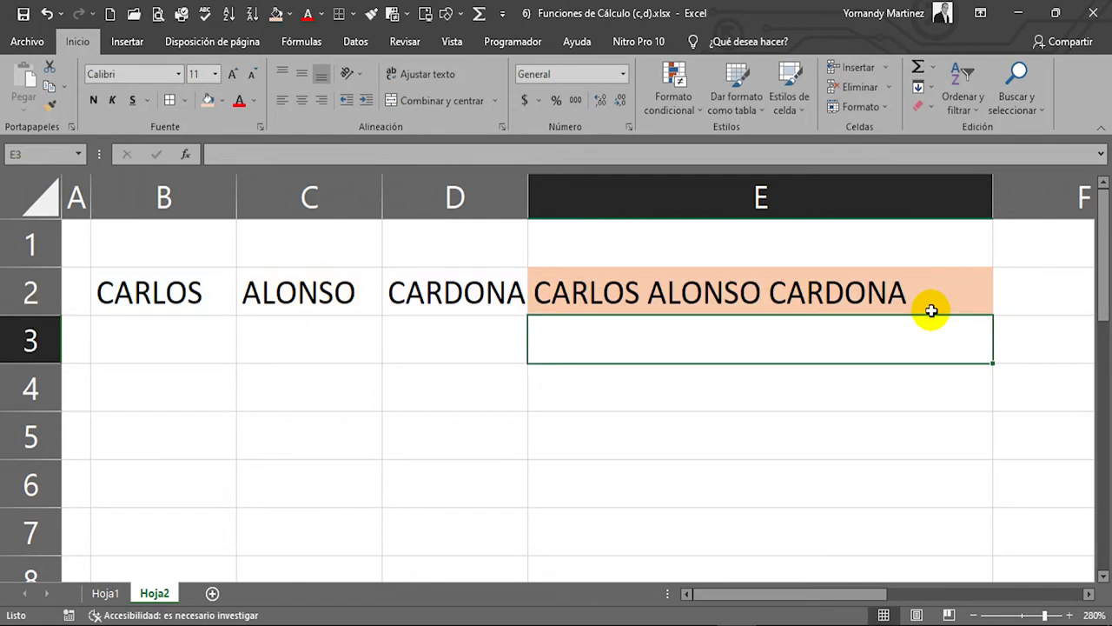
{"action": "left_click", "coordinate": [668, 291]}
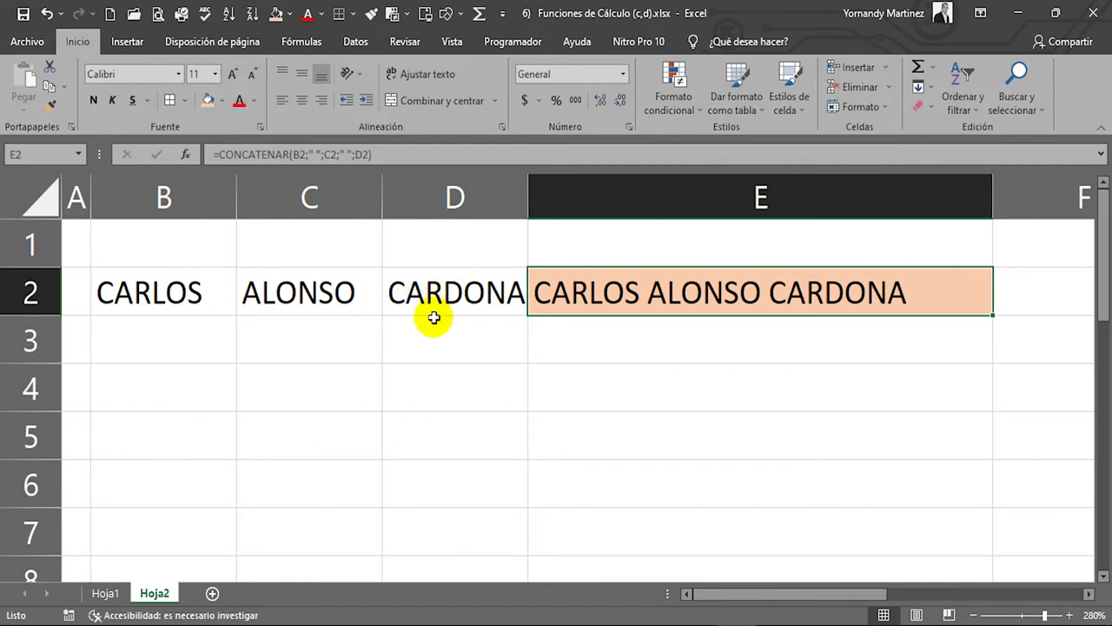
{"action": "double_click", "coordinate": [649, 293]}
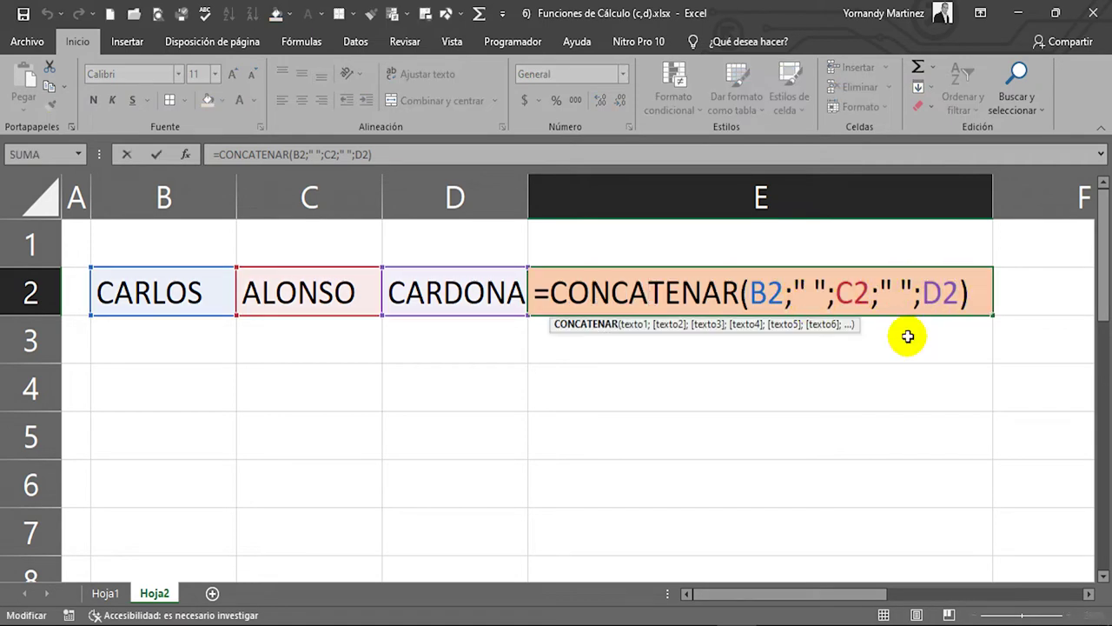
{"action": "key", "text": "Escape"}
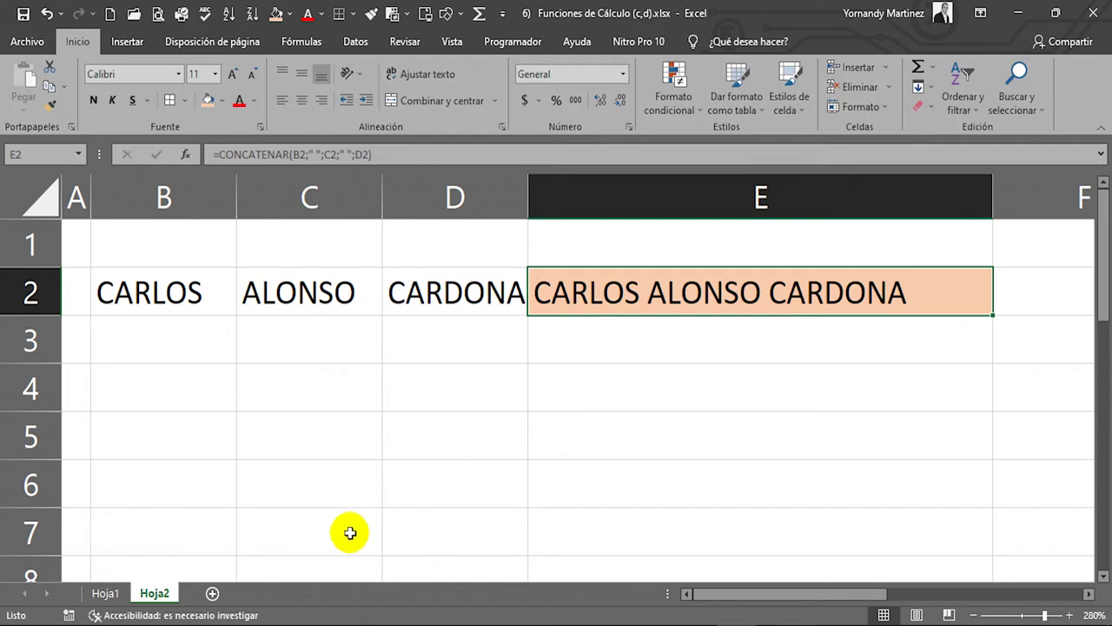
{"action": "key", "text": "ctrl+Page_Up"}
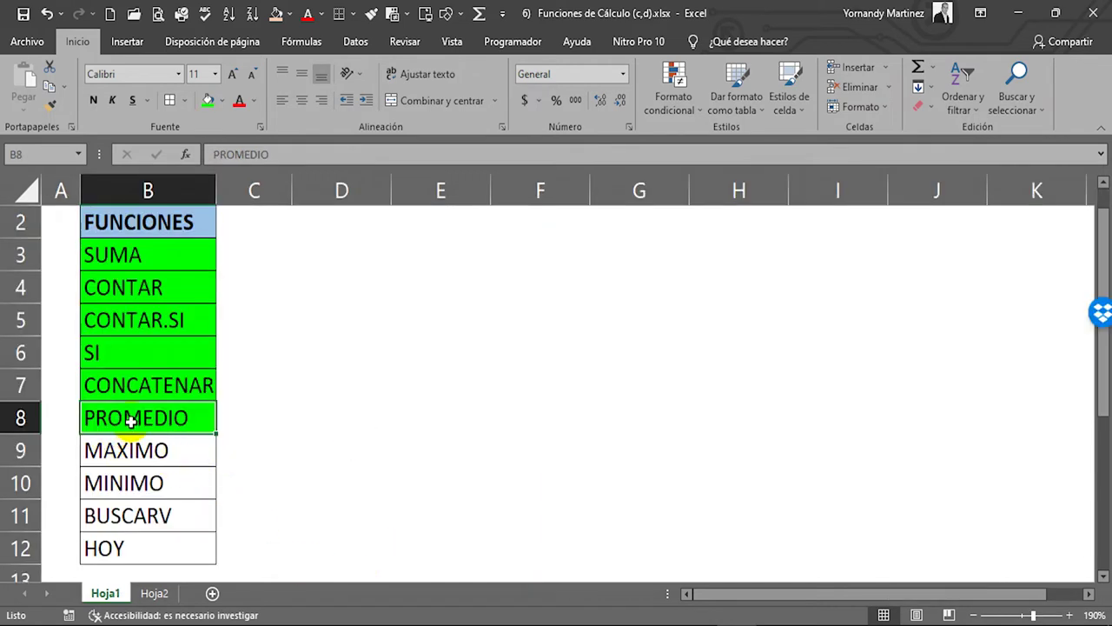
{"action": "left_click", "coordinate": [161, 596]}
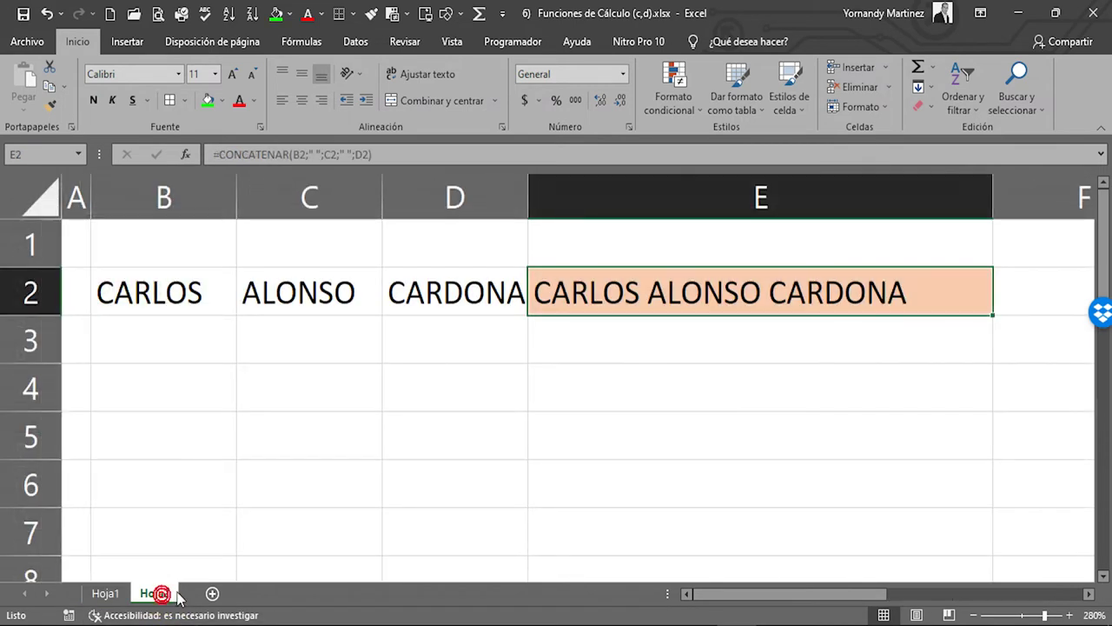
{"action": "left_click_drag", "start_coordinate": [159, 292], "coordinate": [642, 311]}
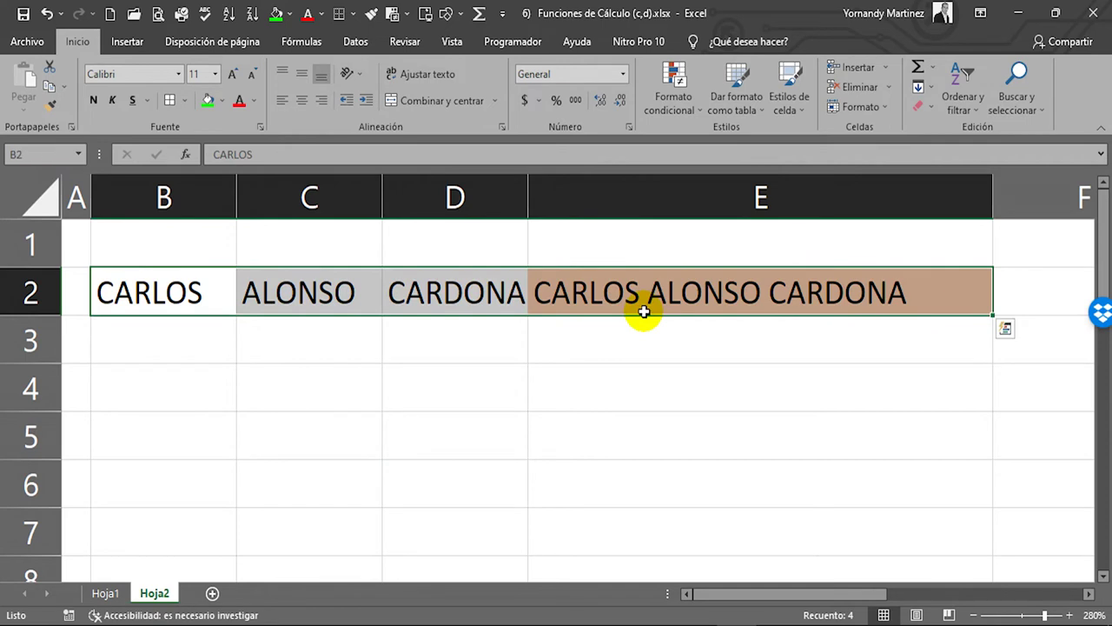
{"action": "left_click_drag", "start_coordinate": [135, 188], "coordinate": [1013, 256]}
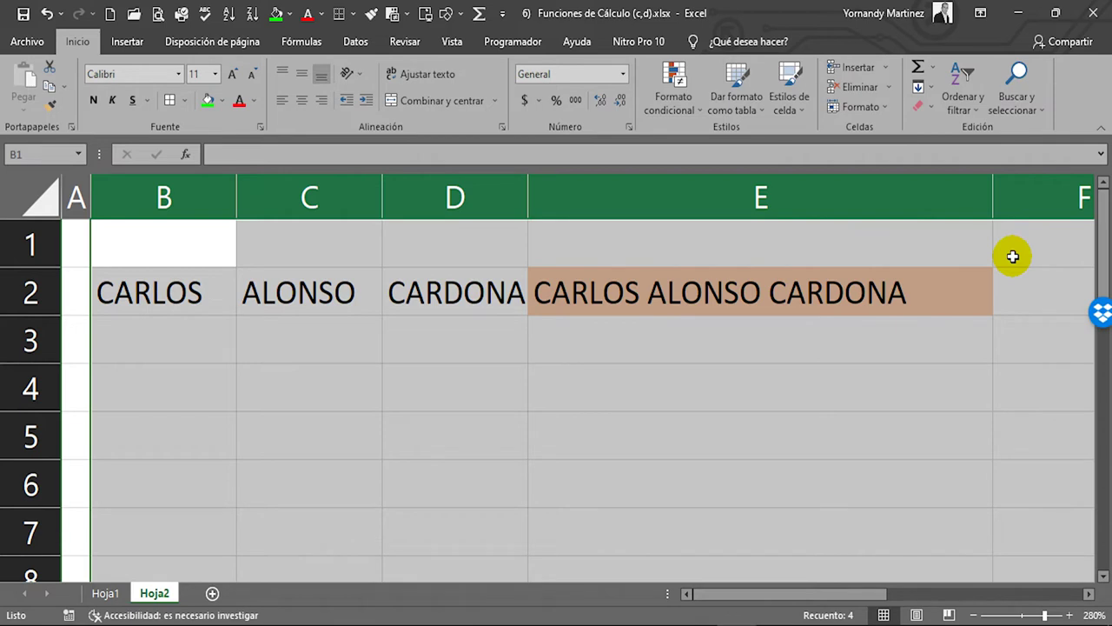
{"action": "left_click", "coordinate": [219, 360]}
{"action": "left_click_drag", "start_coordinate": [146, 196], "coordinate": [825, 211]}
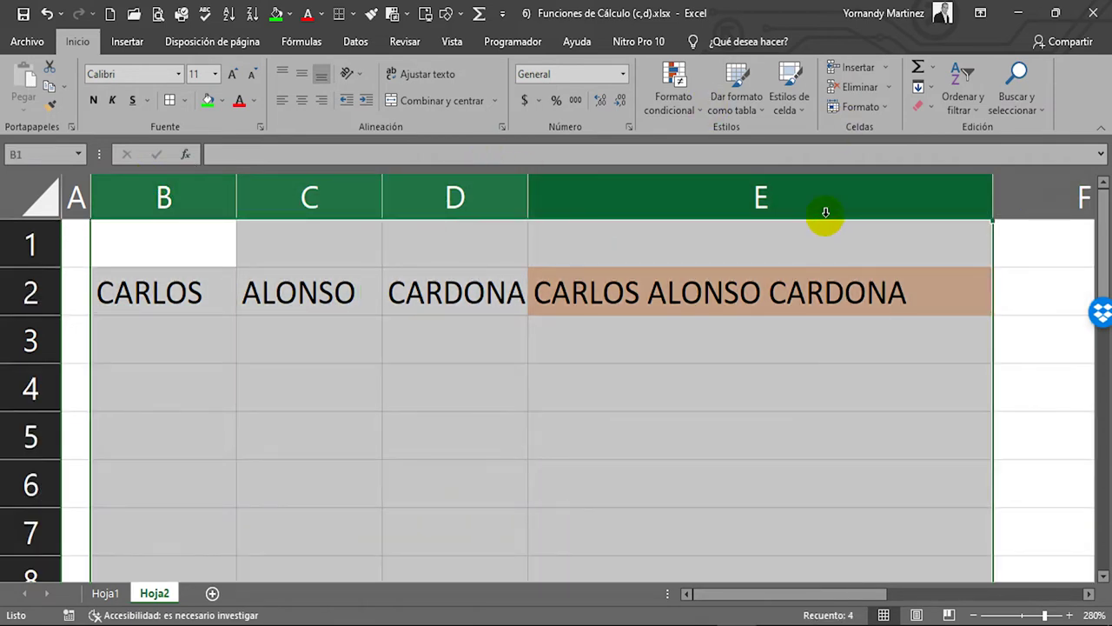
{"action": "key", "text": "ctrl+minus"}
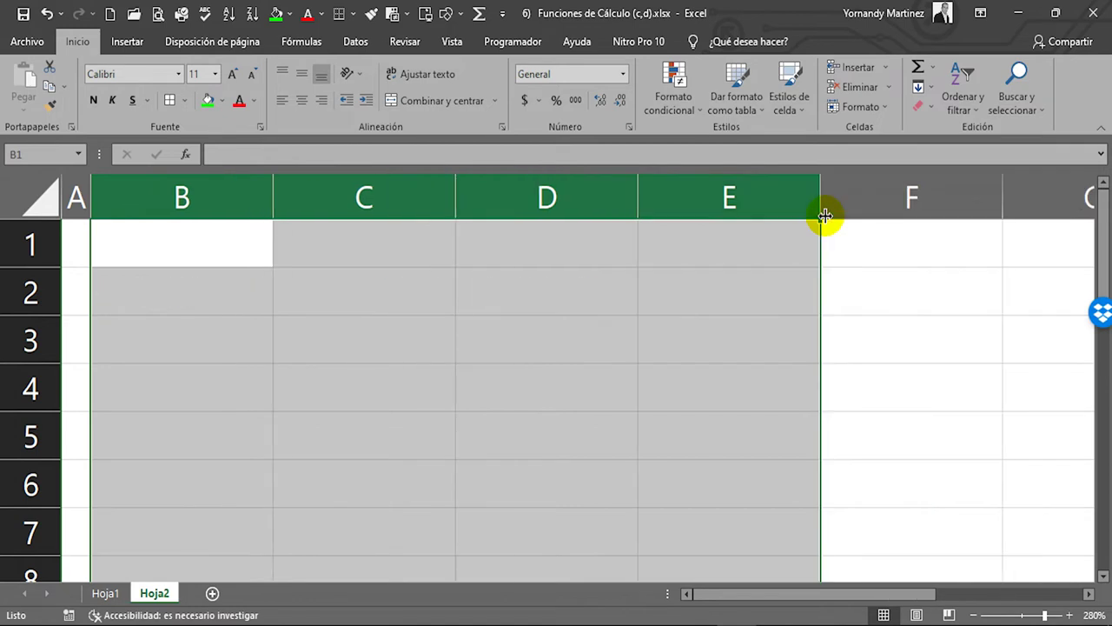
{"action": "left_click", "coordinate": [256, 290]}
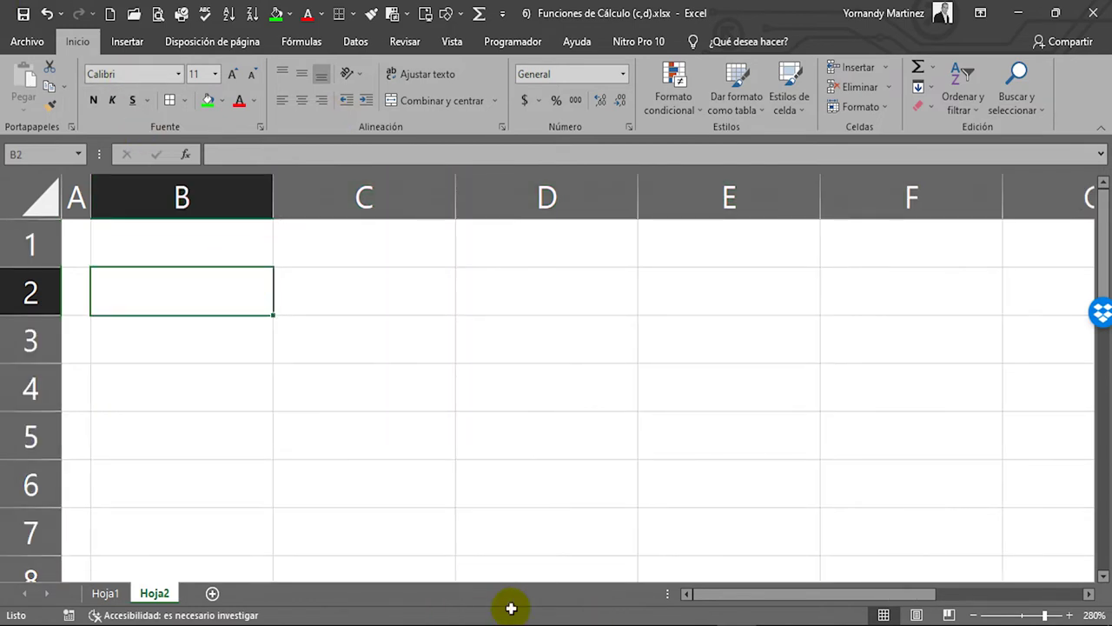
{"action": "left_click", "coordinate": [109, 594]}
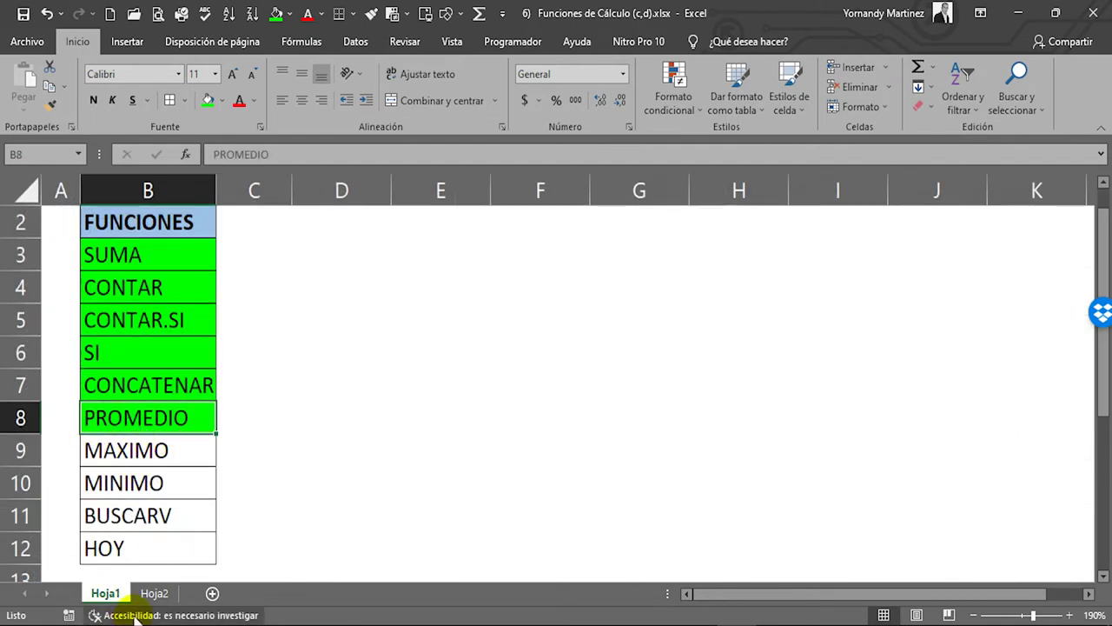
{"action": "left_click", "coordinate": [153, 593]}
{"action": "type", "text": "34"}
{"action": "key", "text": "Return"}
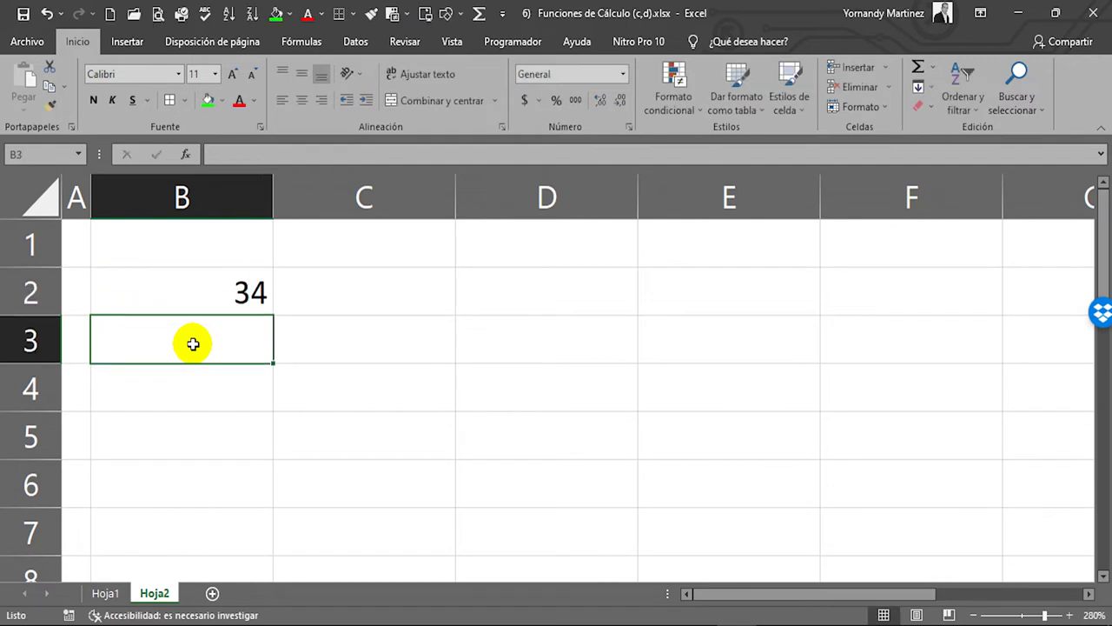
{"action": "type", "text": "56"}
{"action": "key", "text": "Return"}
{"action": "type", "text": "78"}
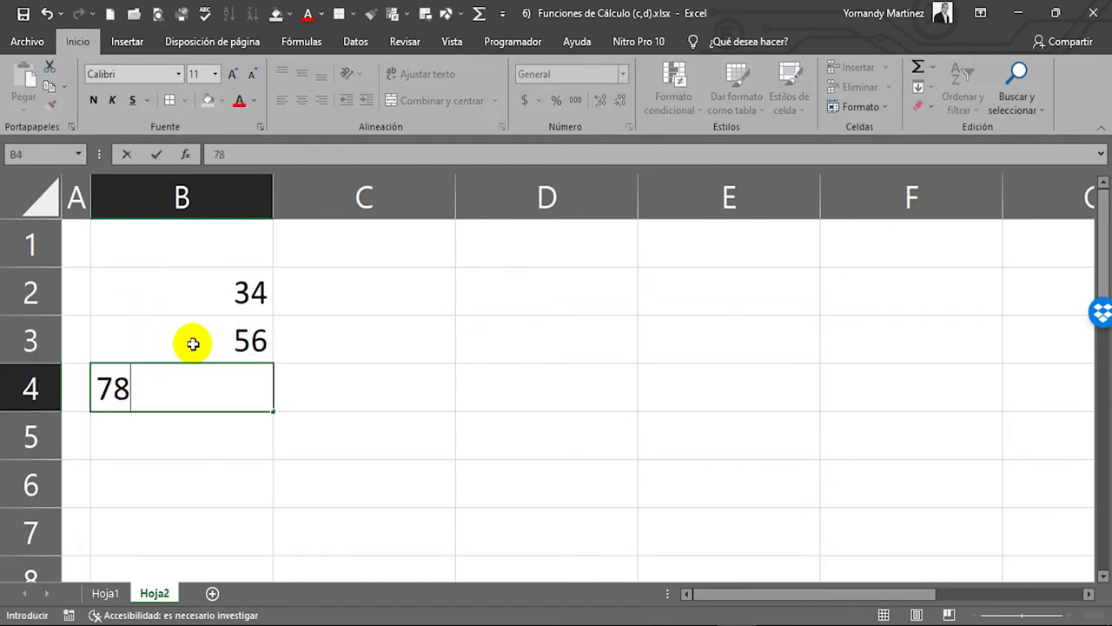
{"action": "key", "text": "Return"}
{"action": "type", "text": "90"}
{"action": "key", "text": "Return"}
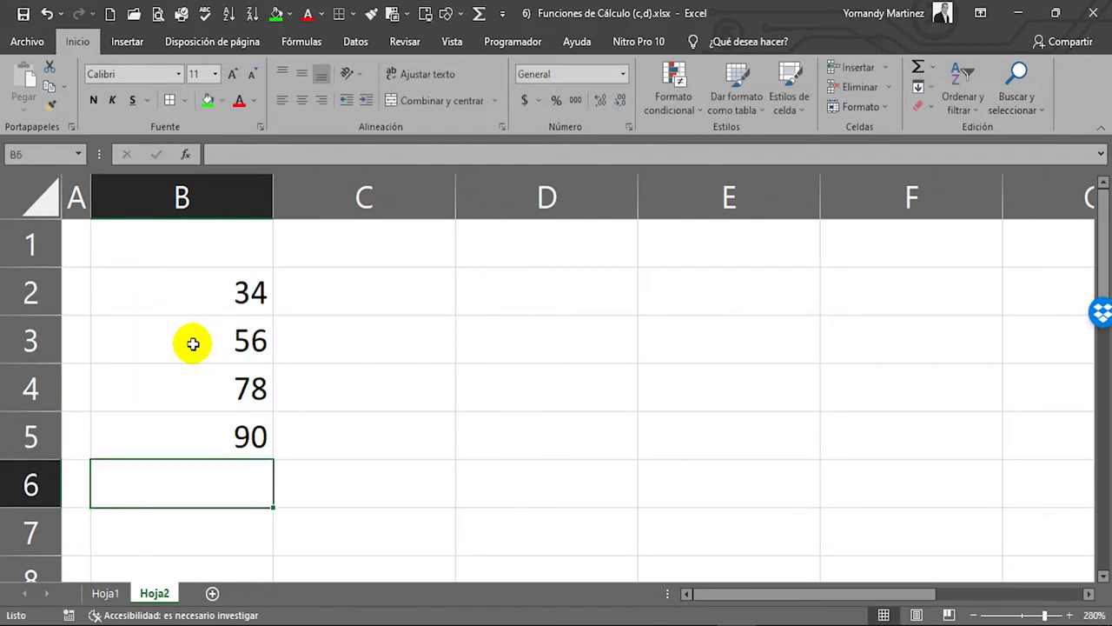
{"action": "type", "text": "45"}
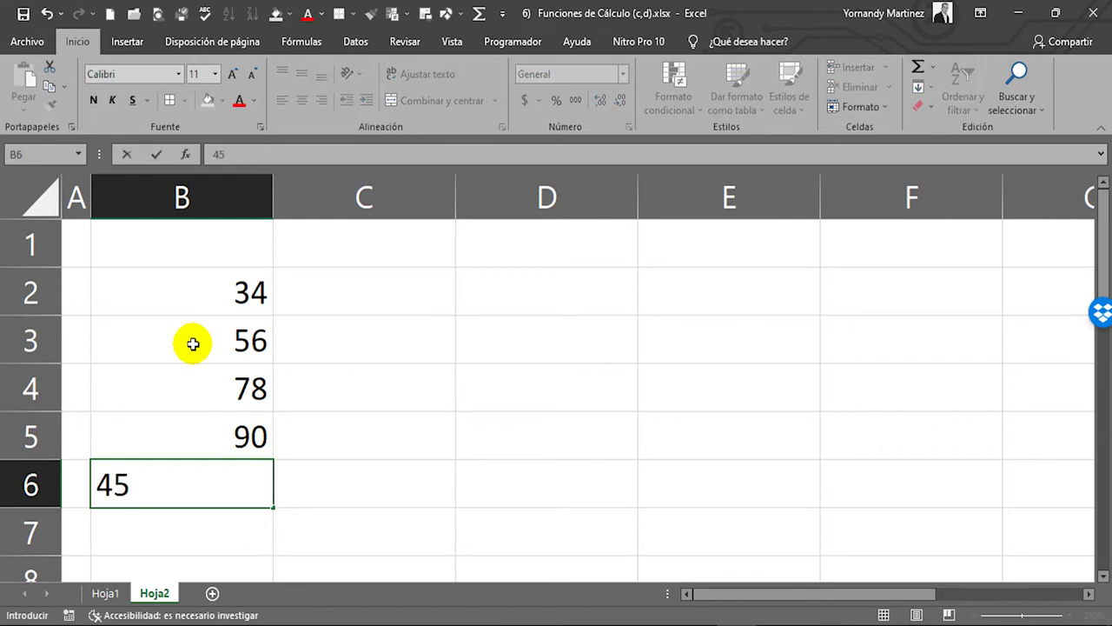
{"action": "key", "text": "Return"}
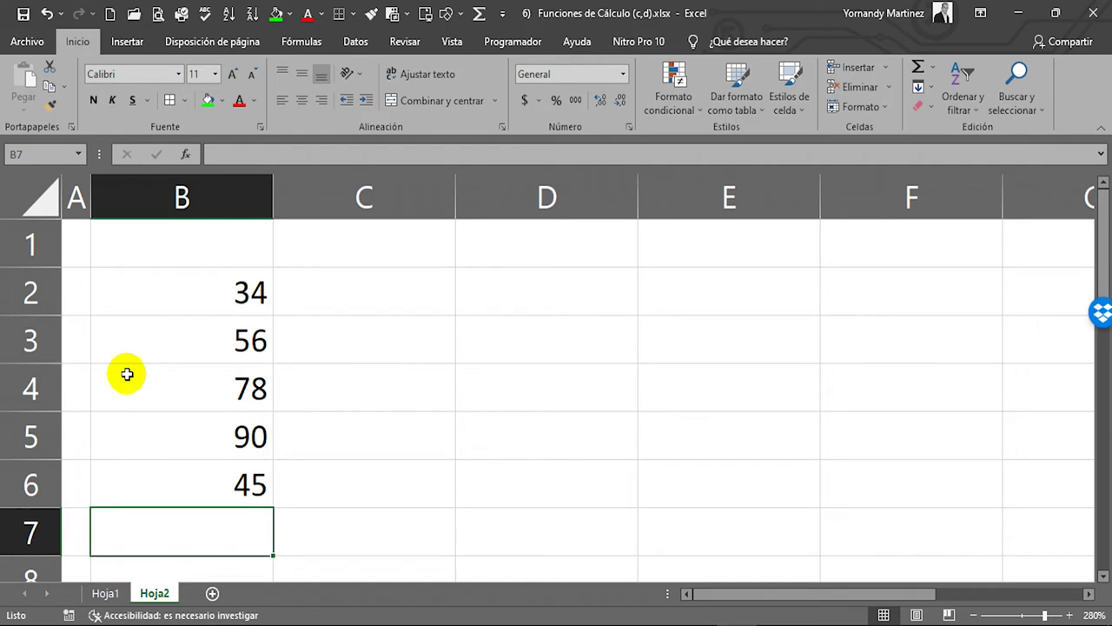
{"action": "left_click", "coordinate": [201, 296]}
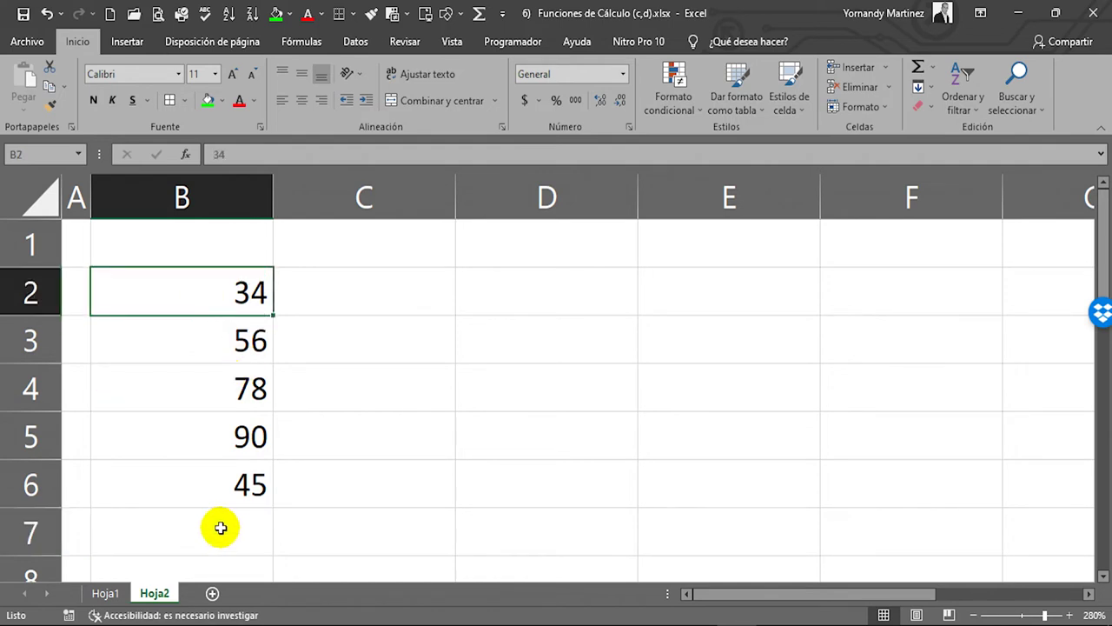
{"action": "left_click_drag", "start_coordinate": [235, 298], "coordinate": [235, 478]}
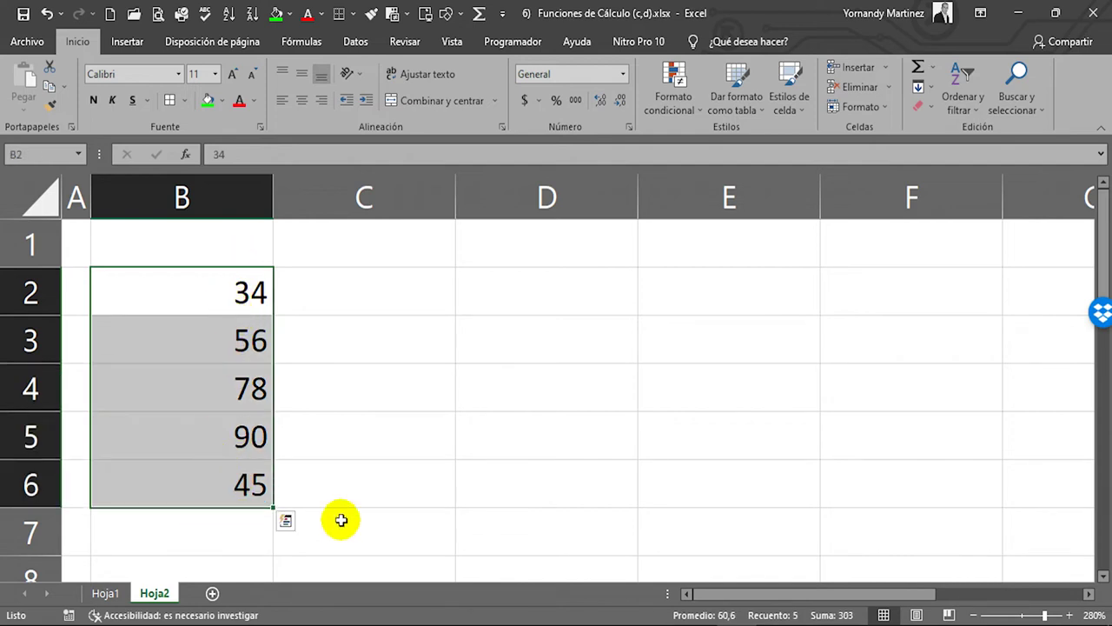
{"action": "left_click", "coordinate": [245, 291]}
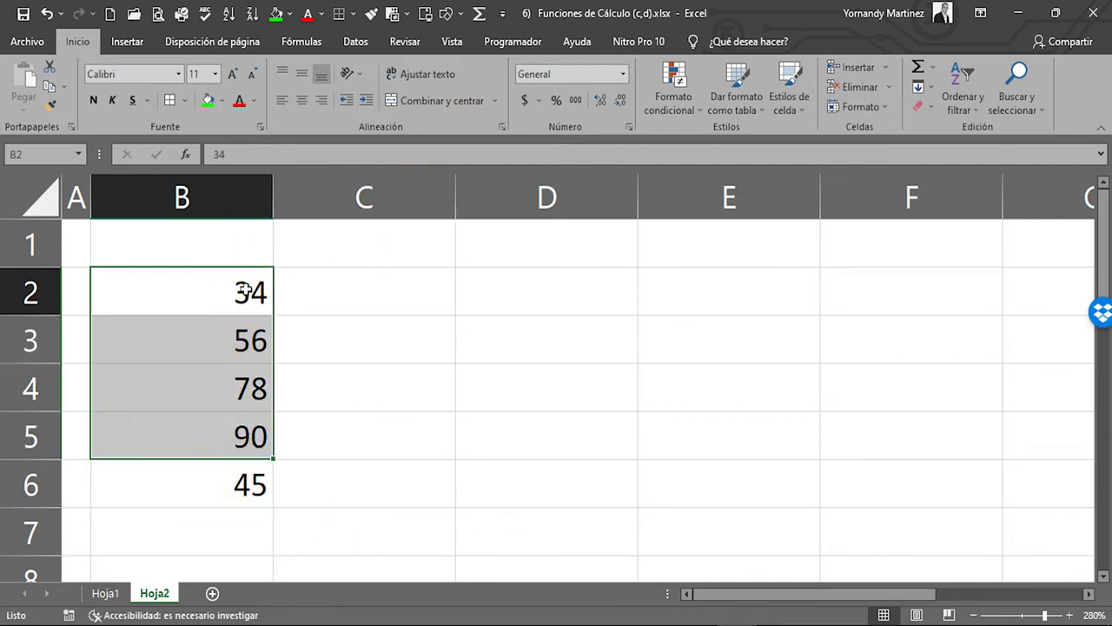
{"action": "left_click", "coordinate": [227, 332]}
{"action": "left_click", "coordinate": [229, 385]}
{"action": "left_click", "coordinate": [241, 436]}
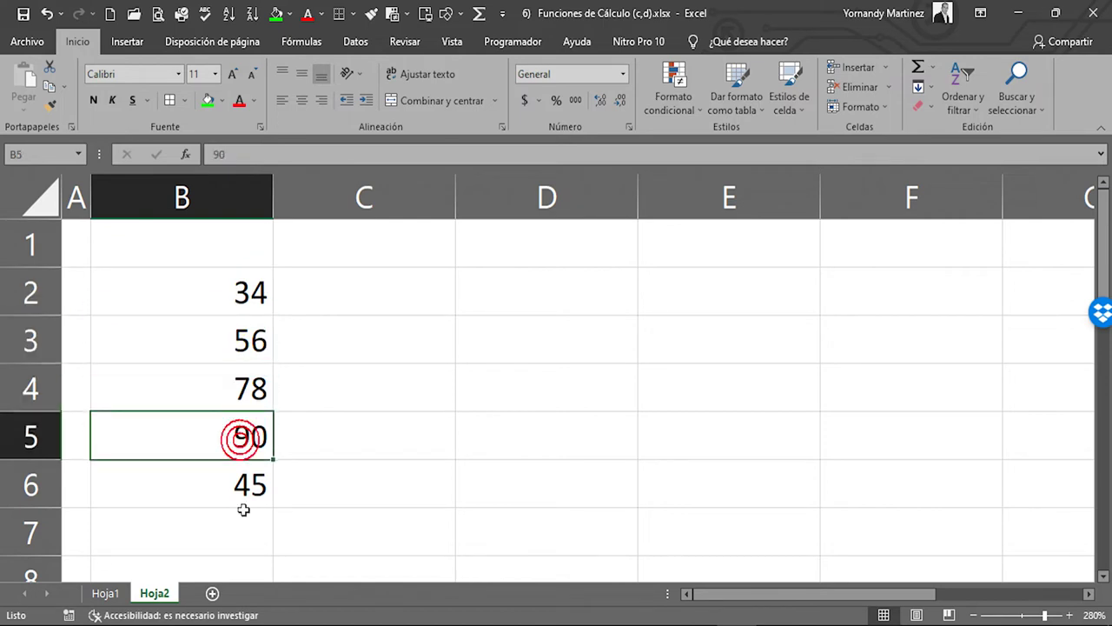
{"action": "left_click", "coordinate": [249, 491]}
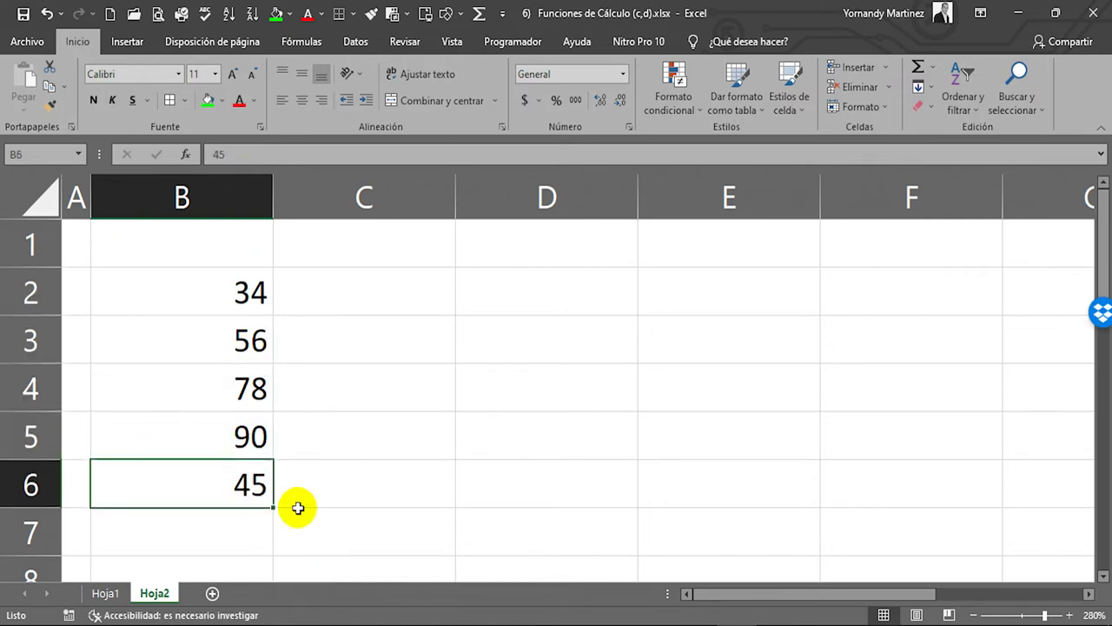
{"action": "left_click_drag", "start_coordinate": [245, 310], "coordinate": [243, 487]}
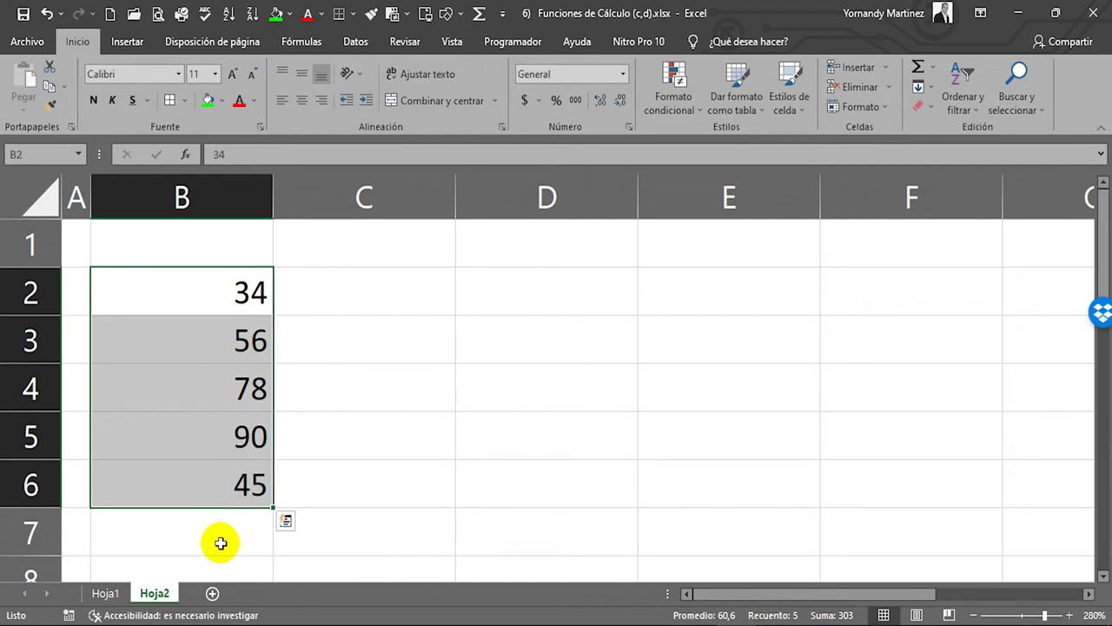
{"action": "left_click", "coordinate": [241, 520]}
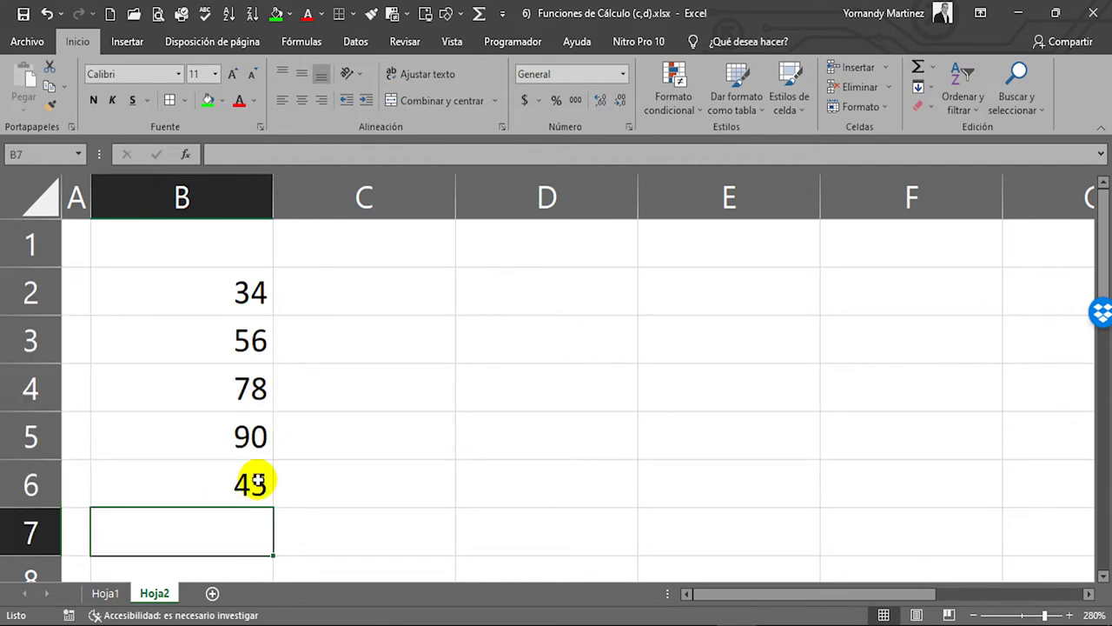
- Enter =PROMEDIO(B2:B6) in B7, returning the average 60,6
{"action": "type", "text": "="}
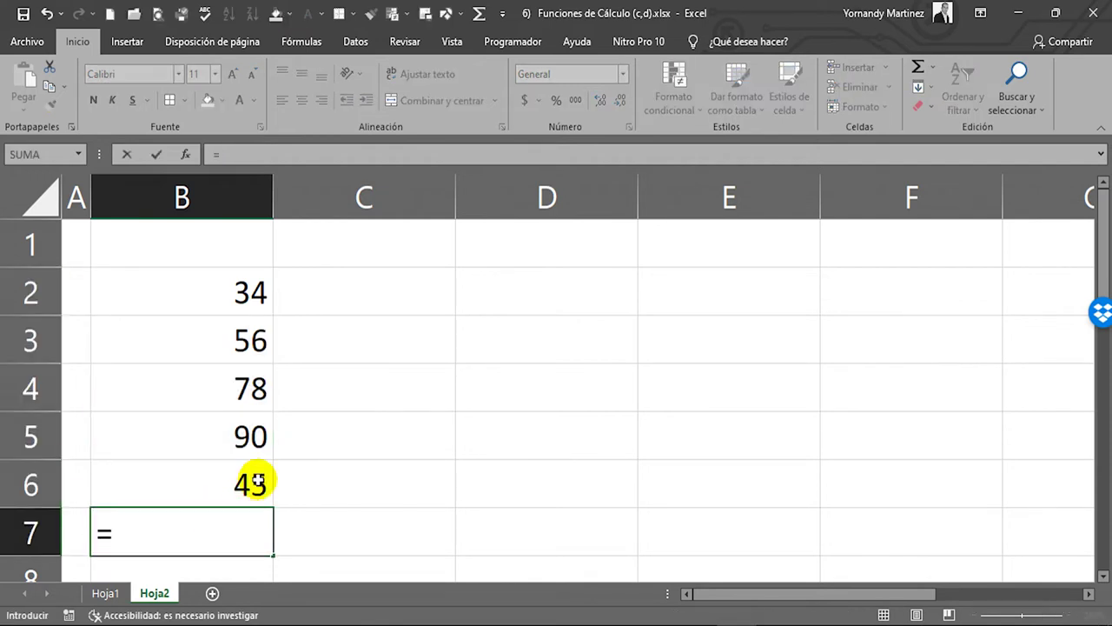
{"action": "type", "text": "PROME"}
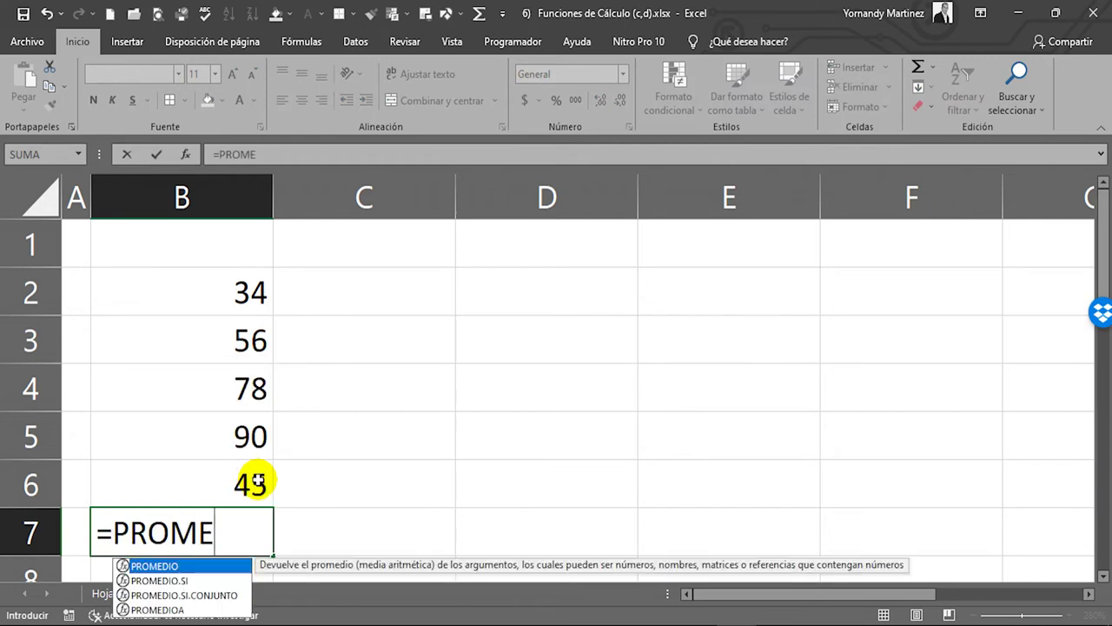
{"action": "double_click", "coordinate": [142, 566]}
{"action": "left_click_drag", "start_coordinate": [235, 298], "coordinate": [233, 482]}
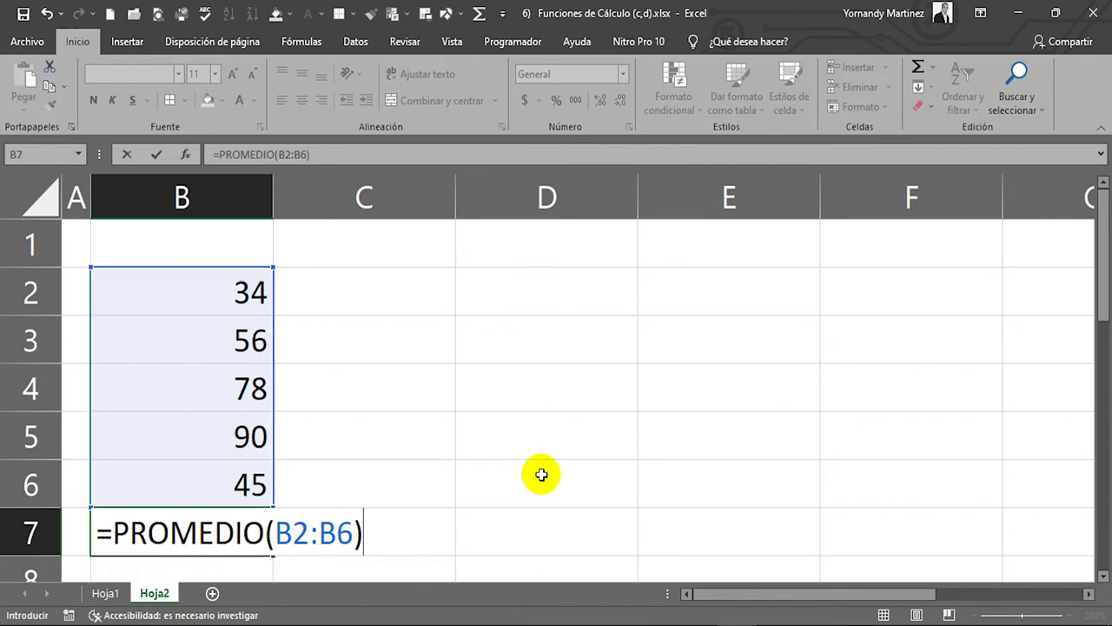
{"action": "key", "text": "Return"}
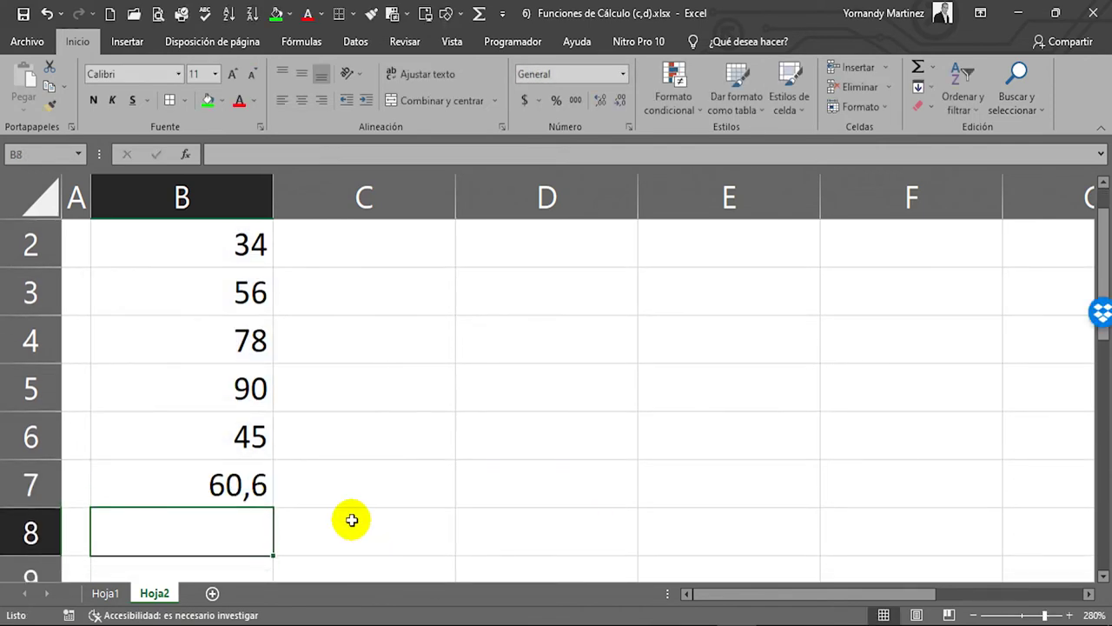
{"action": "left_click", "coordinate": [260, 486]}
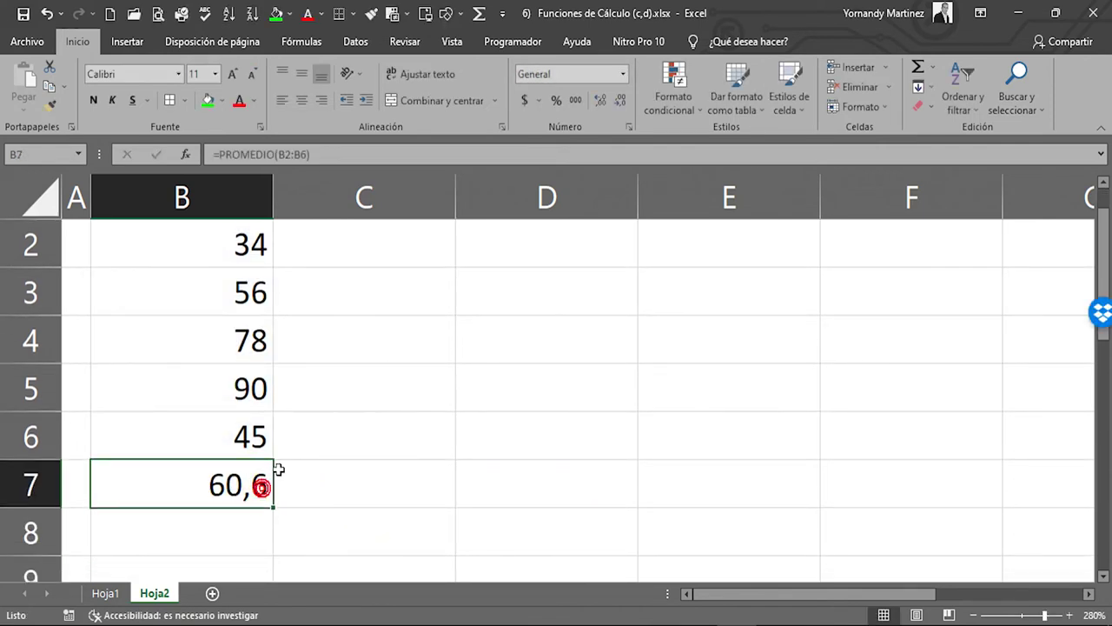
- Re-check B7's PROMEDIO formula, then switch to the Hoja1 FUNCIONES list
{"action": "left_click", "coordinate": [1104, 184]}
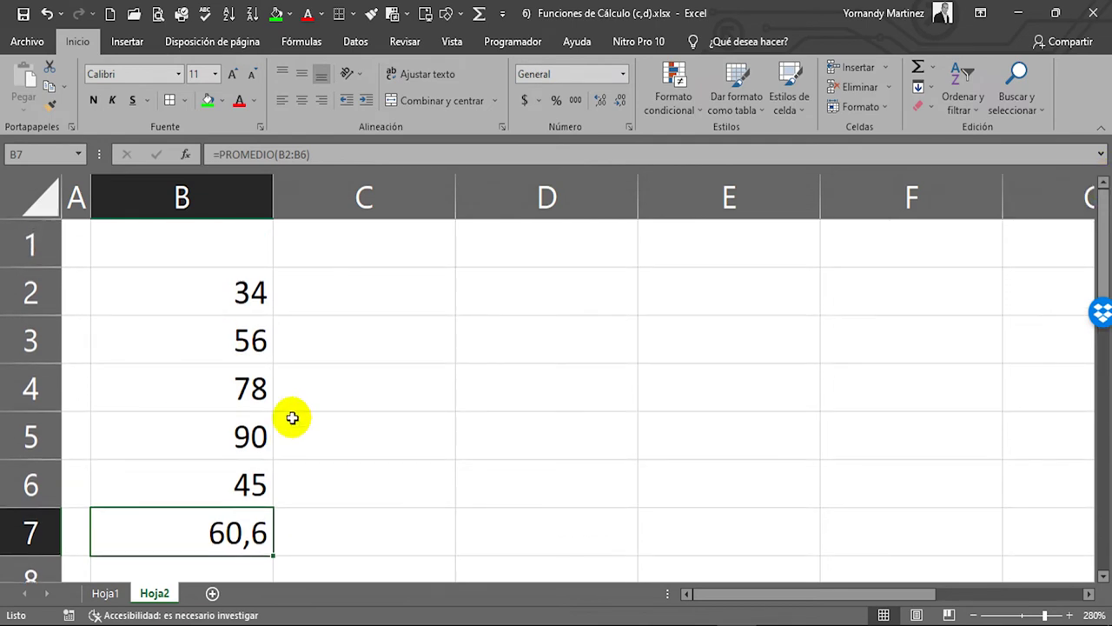
{"action": "key", "text": "F2"}
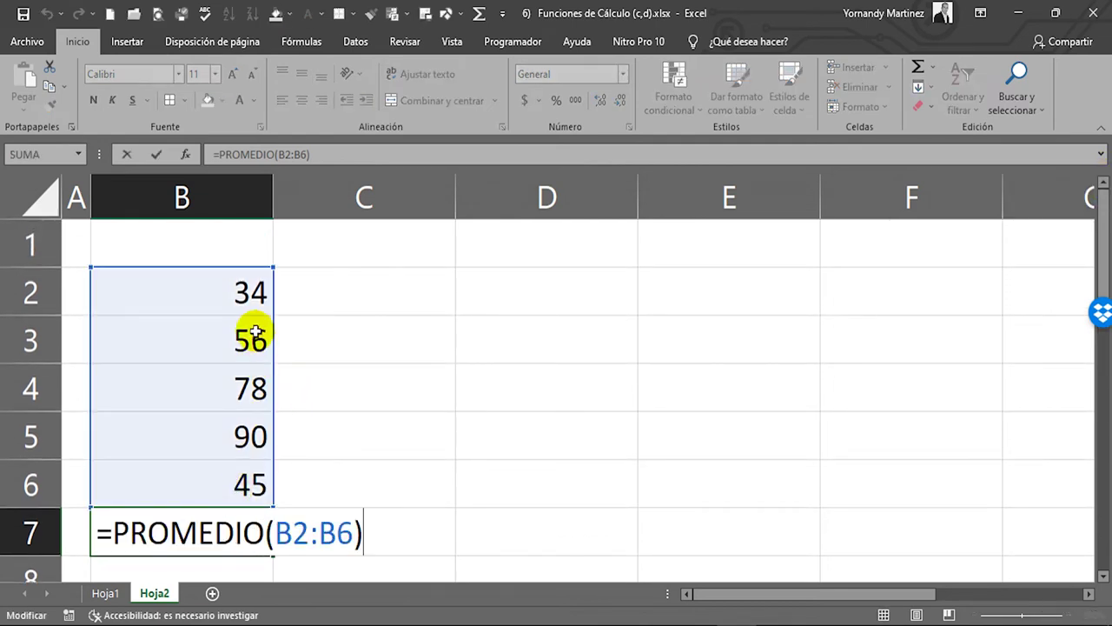
{"action": "key", "text": "Escape"}
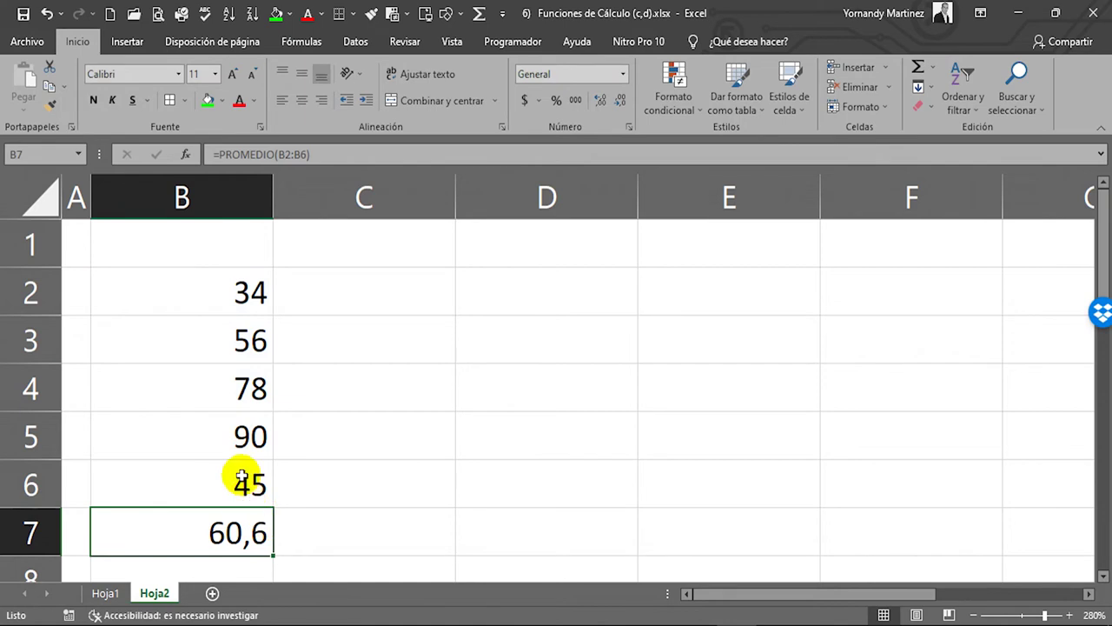
{"action": "double_click", "coordinate": [208, 537]}
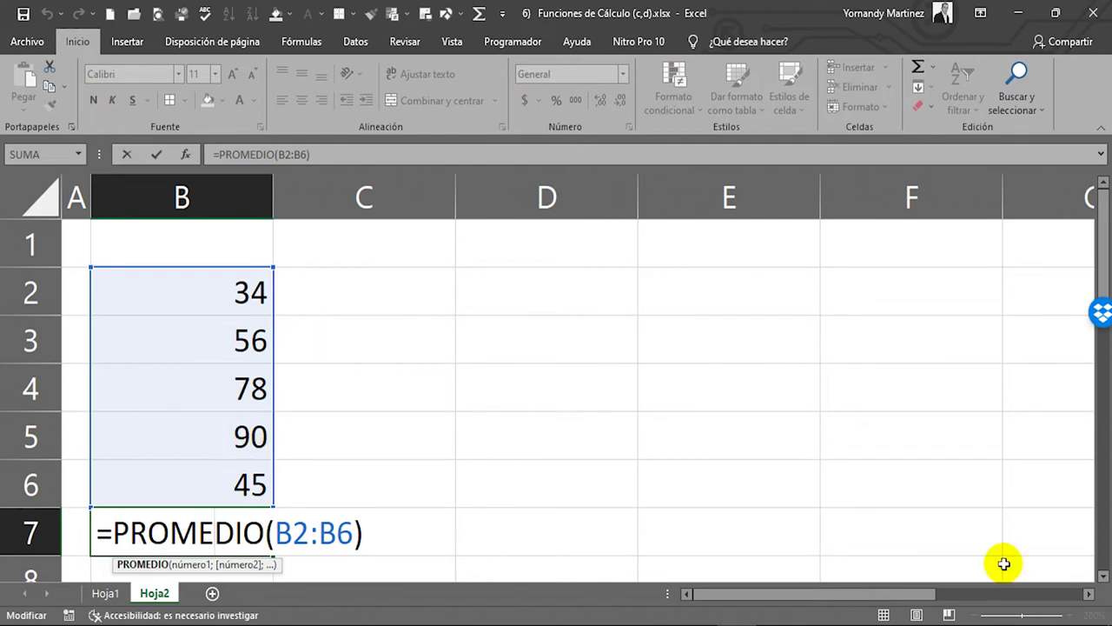
{"action": "key", "text": "ctrl+Return"}
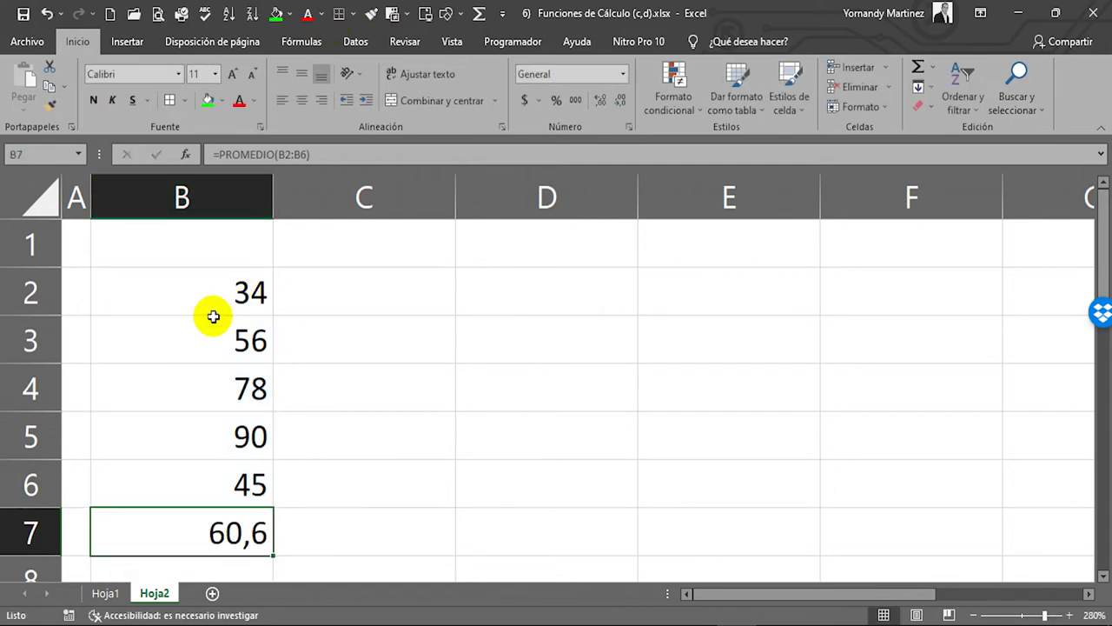
{"action": "left_click_drag", "start_coordinate": [247, 292], "coordinate": [230, 473]}
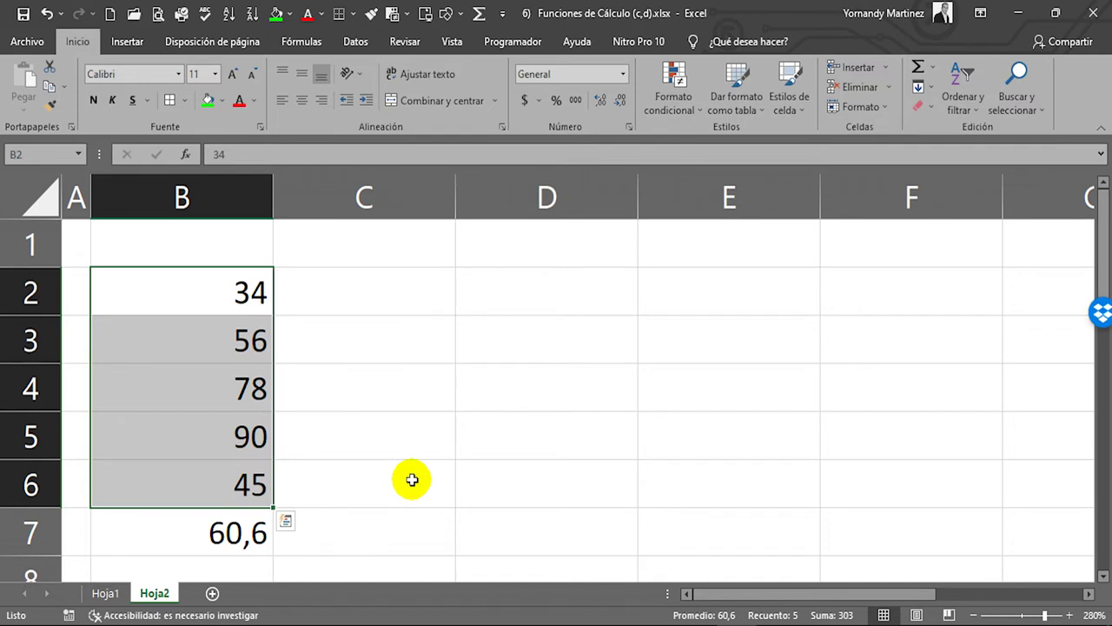
{"action": "key", "text": "ctrl+Page_Up"}
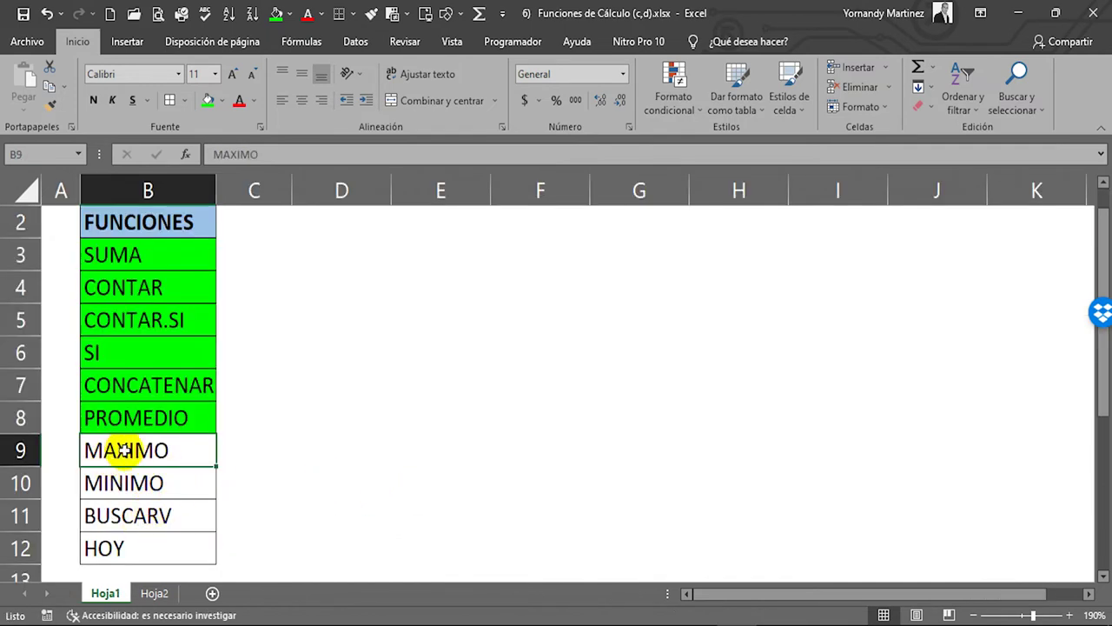
- Back on Hoja2, clear the PROMEDIO result from B7
{"action": "left_click", "coordinate": [155, 592]}
{"action": "left_click", "coordinate": [211, 527]}
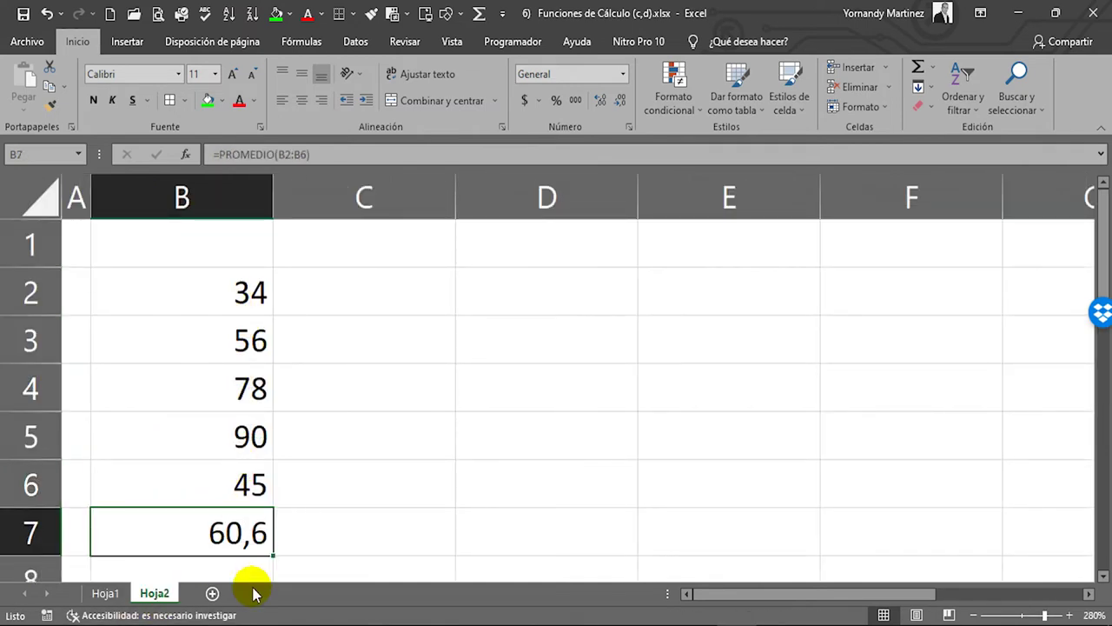
{"action": "key", "text": "Delete"}
{"action": "left_click_drag", "start_coordinate": [244, 292], "coordinate": [222, 477]}
- Make column C much narrower and fill cell D2 yellow
{"action": "left_click_drag", "start_coordinate": [455, 184], "coordinate": [321, 207]}
{"action": "left_click", "coordinate": [412, 285]}
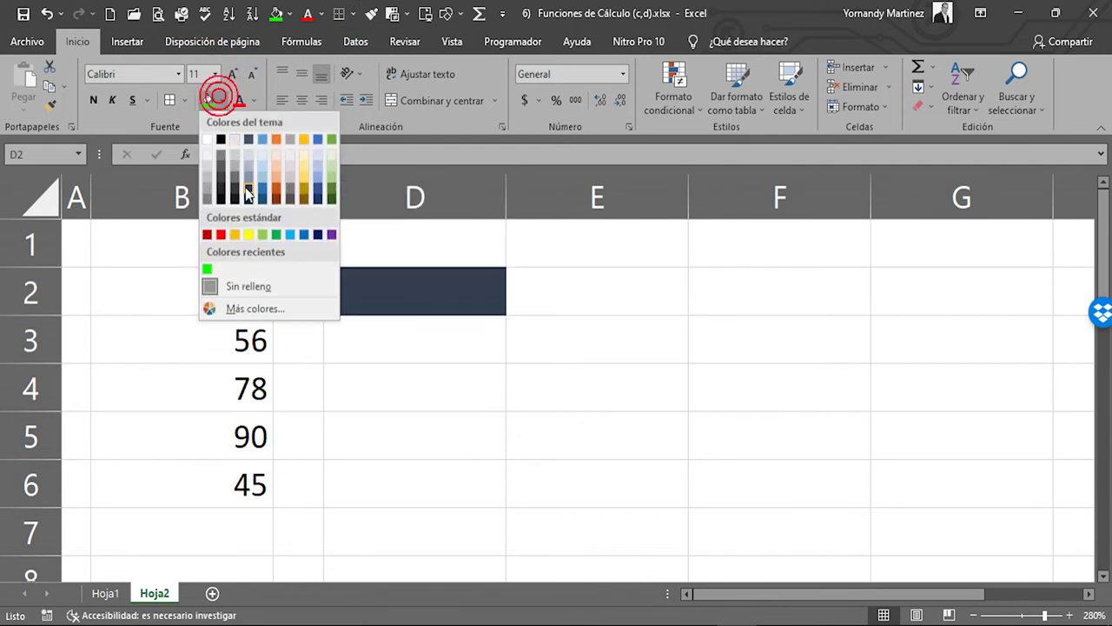
{"action": "left_click", "coordinate": [248, 234]}
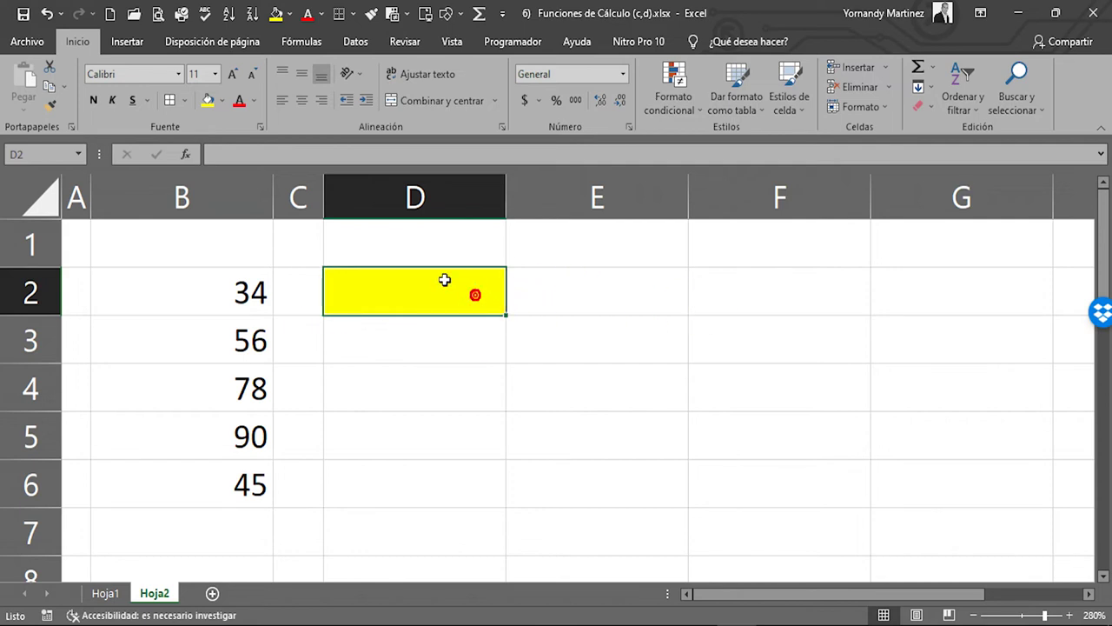
- Enter =MAX(B2:B6) in D2 on Hoja2
{"action": "type", "text": "="}
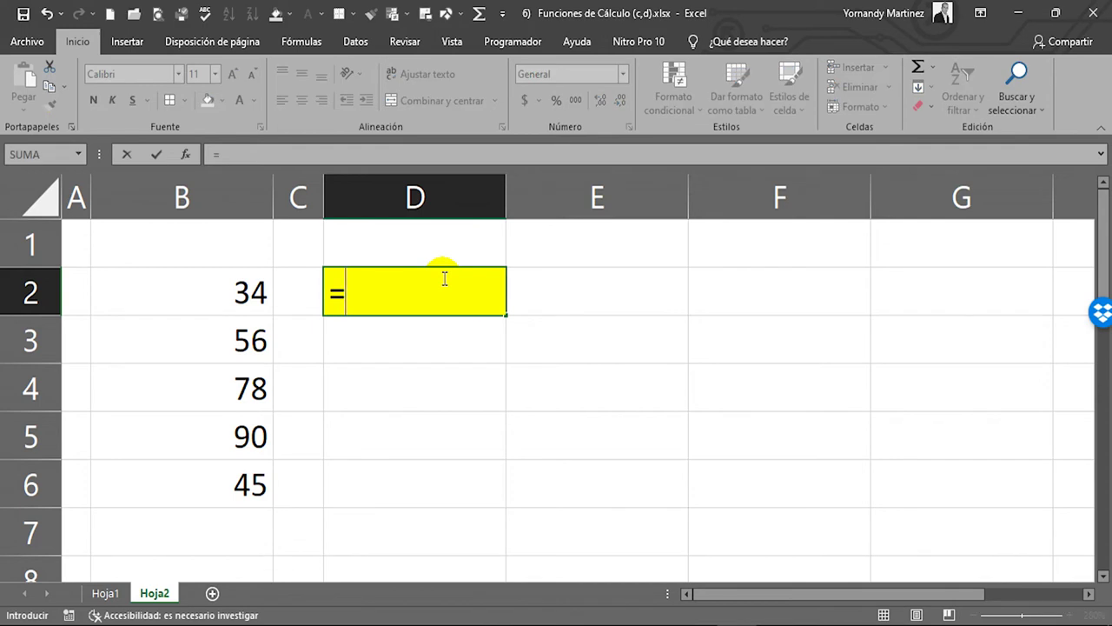
{"action": "type", "text": "MAX"}
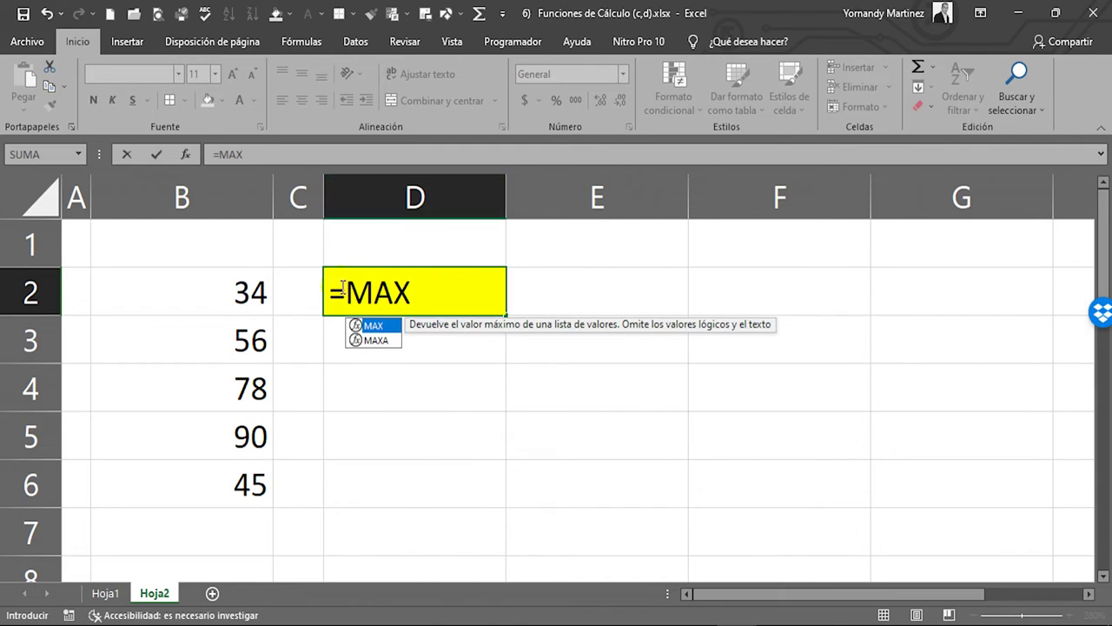
{"action": "left_click", "coordinate": [363, 326]}
{"action": "left_click", "coordinate": [364, 325]}
{"action": "left_click_drag", "start_coordinate": [248, 293], "coordinate": [254, 484]}
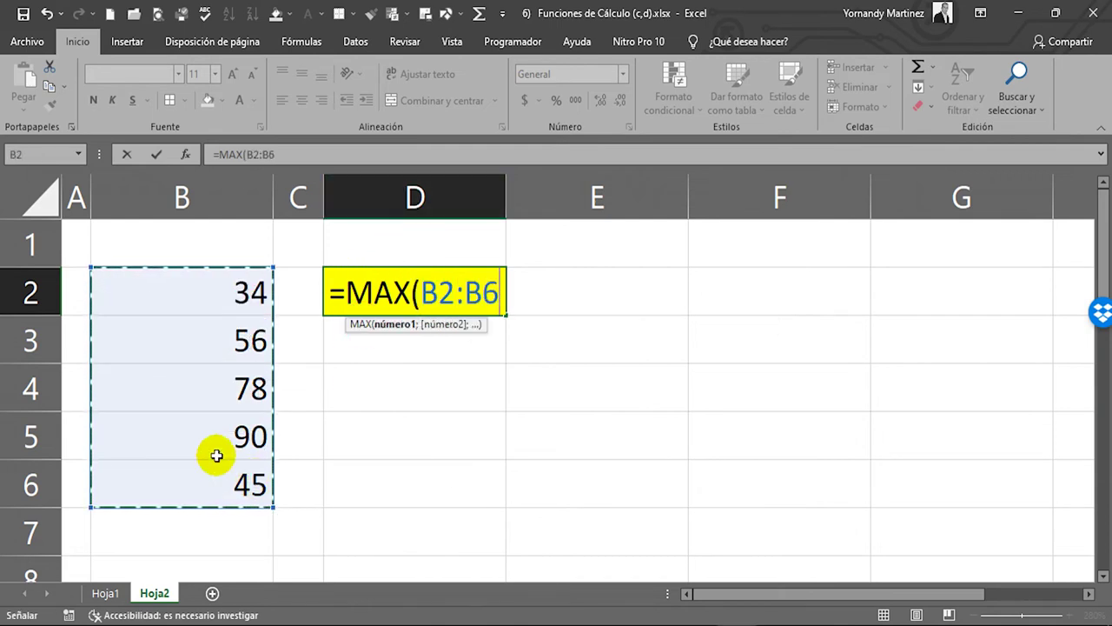
{"action": "type", "text": ")"}
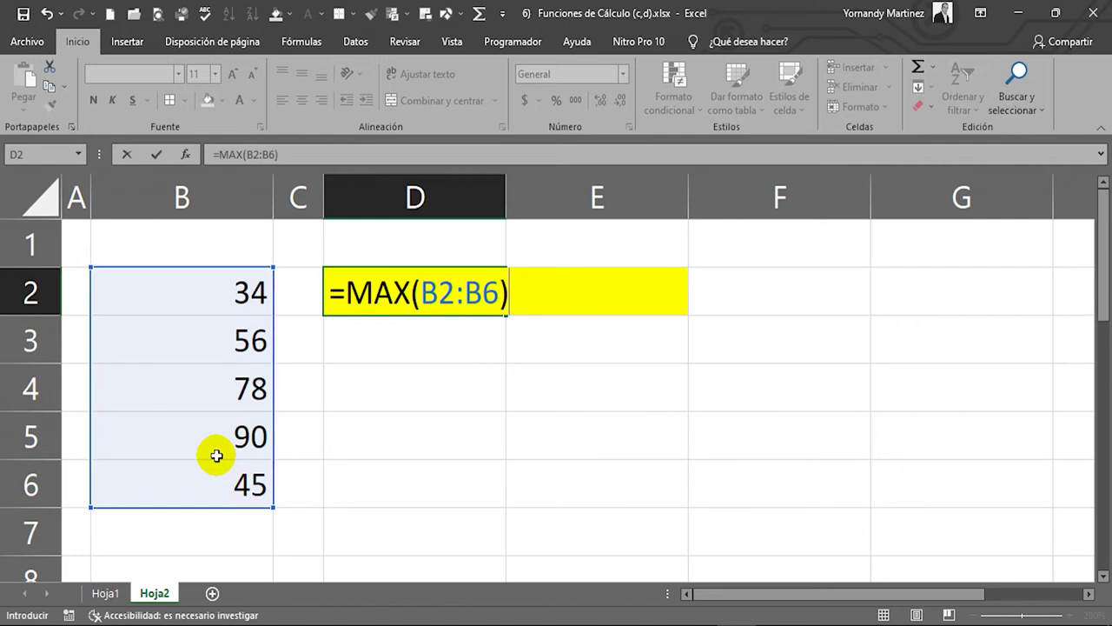
{"action": "key", "text": "Return"}
- Change B2 from 34 to 345 to test the maximum
{"action": "key", "text": "Up"}
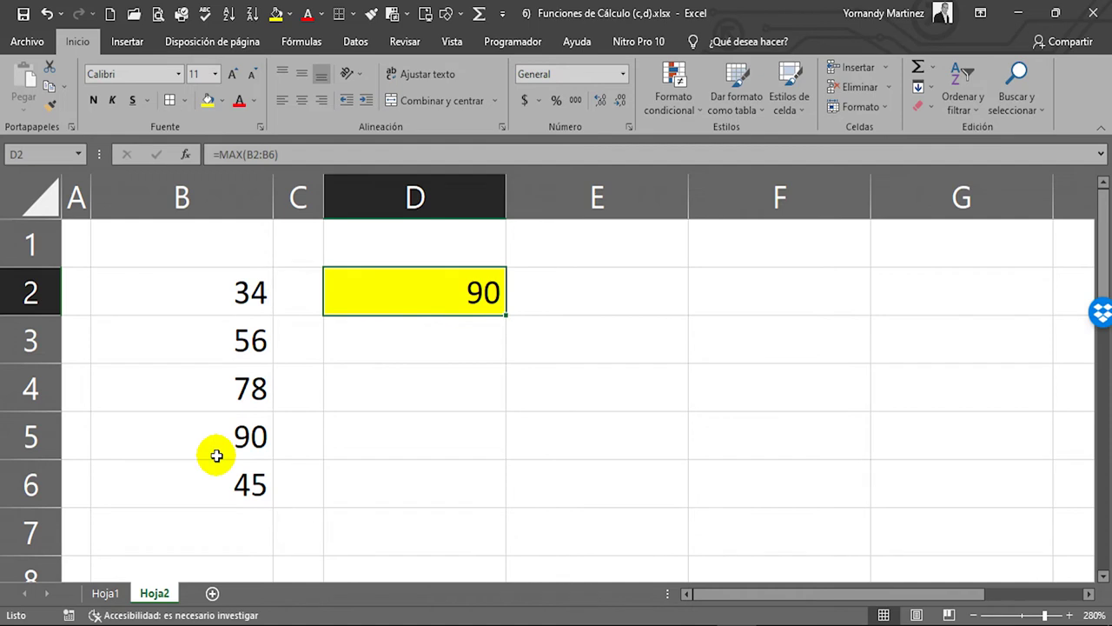
{"action": "key", "text": "Down"}
{"action": "key", "text": "Down"}
{"action": "key", "text": "Left"}
{"action": "key", "text": "Left"}
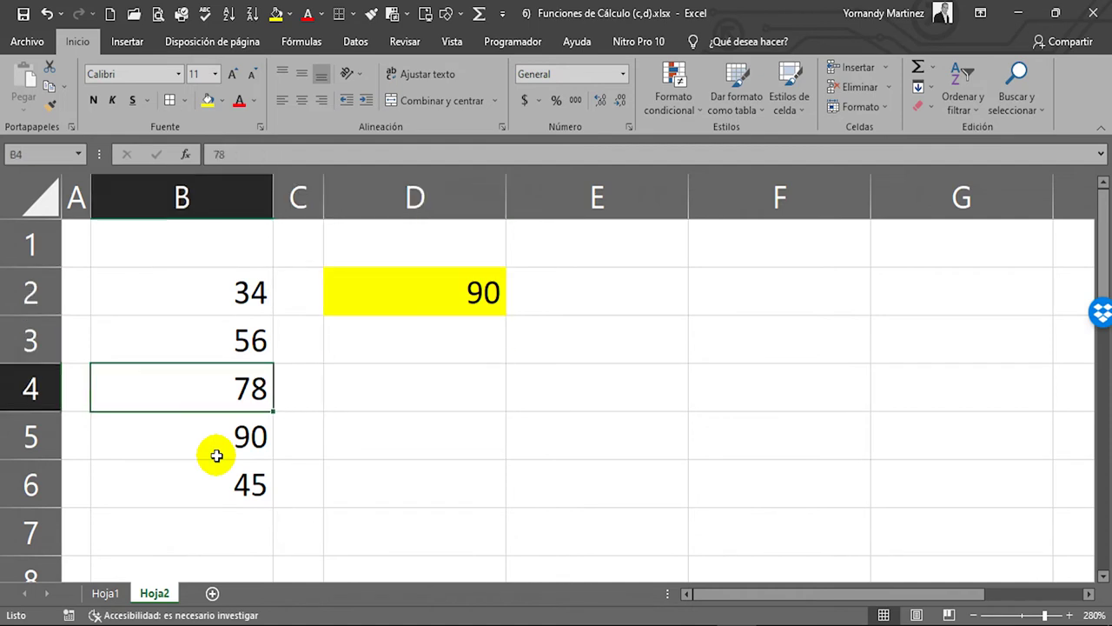
{"action": "key", "text": "Up"}
{"action": "key", "text": "Up"}
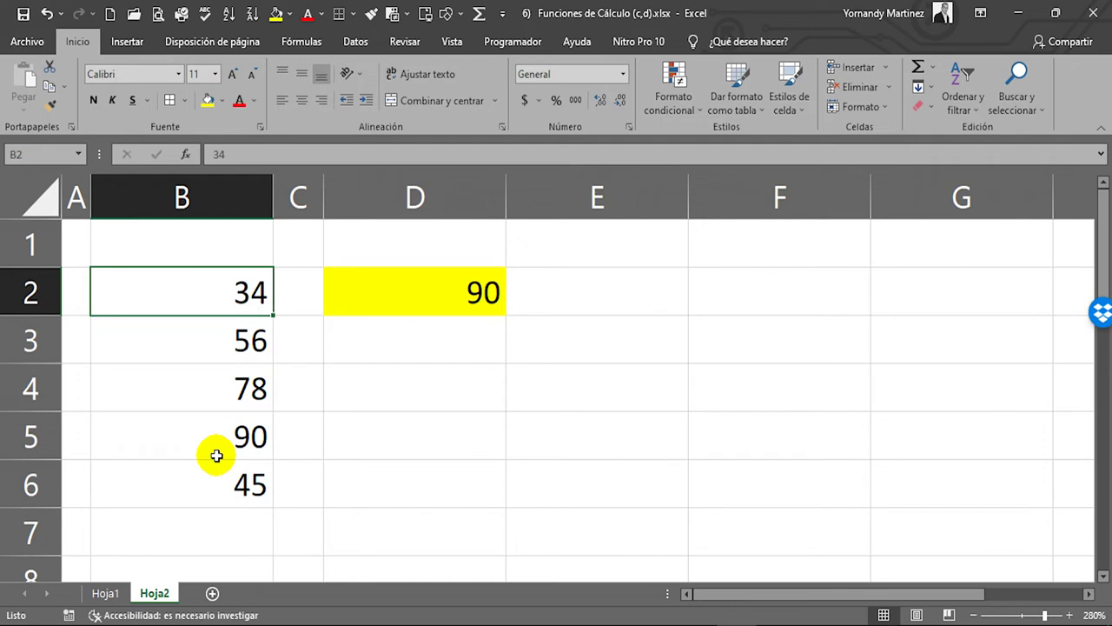
{"action": "type", "text": "345"}
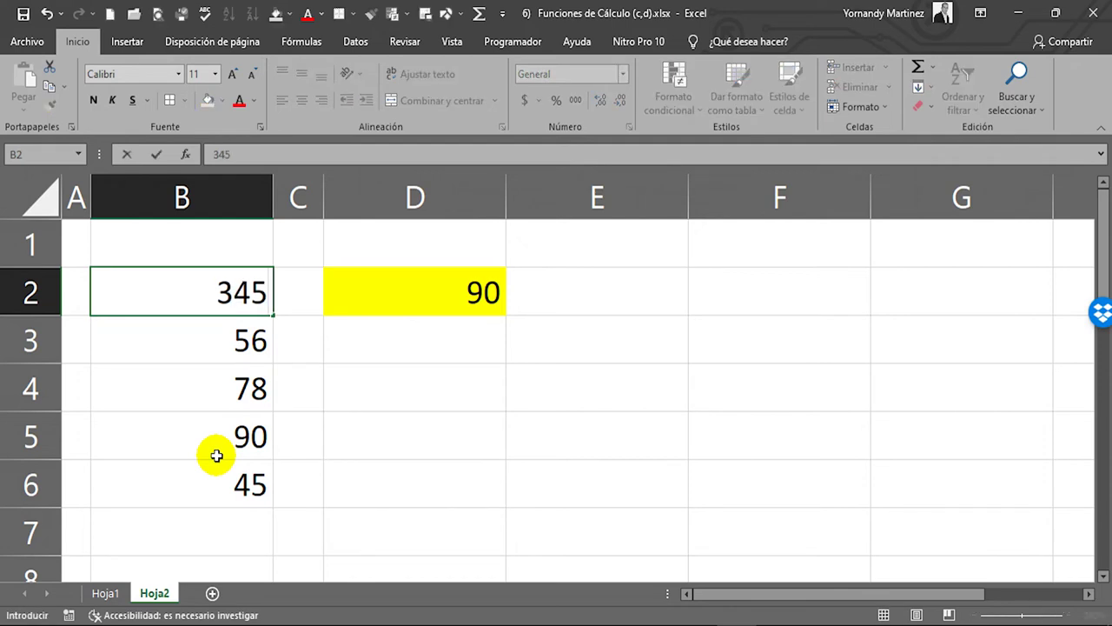
{"action": "key", "text": "Return"}
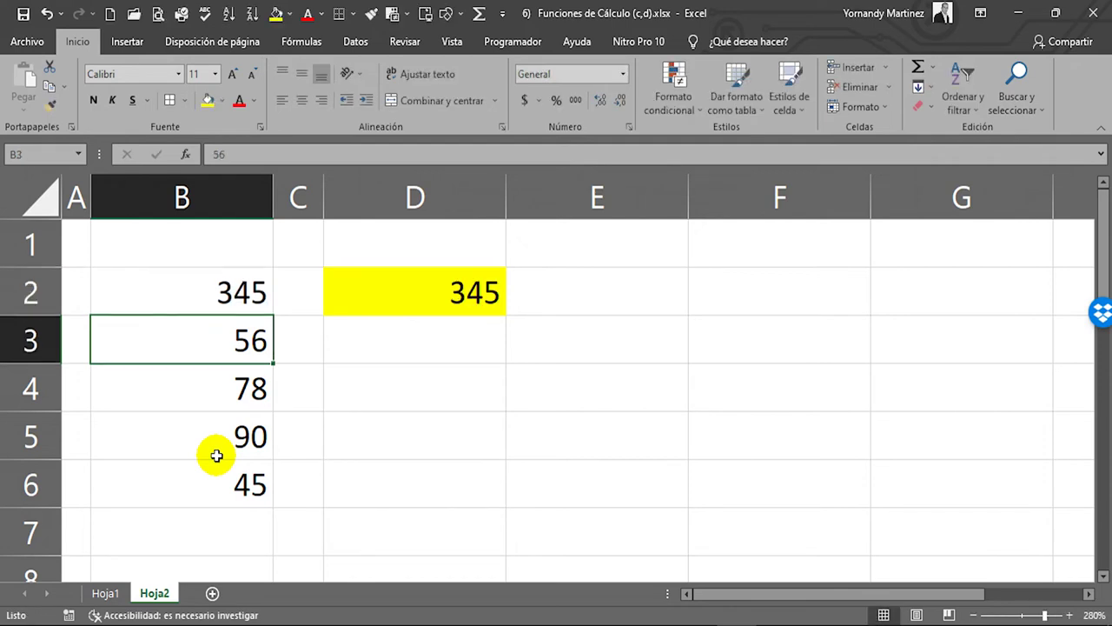
- Confirm D2 now returns 345, then go back to the Hoja1 FUNCIONES list
{"action": "left_click", "coordinate": [464, 311]}
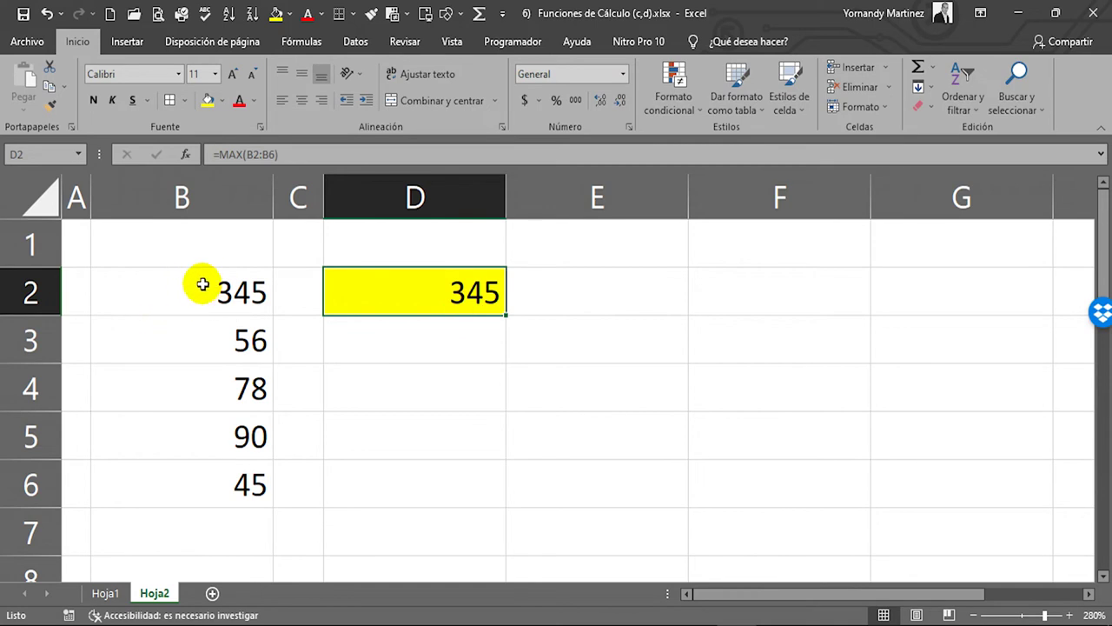
{"action": "double_click", "coordinate": [477, 275]}
{"action": "key", "text": "Escape"}
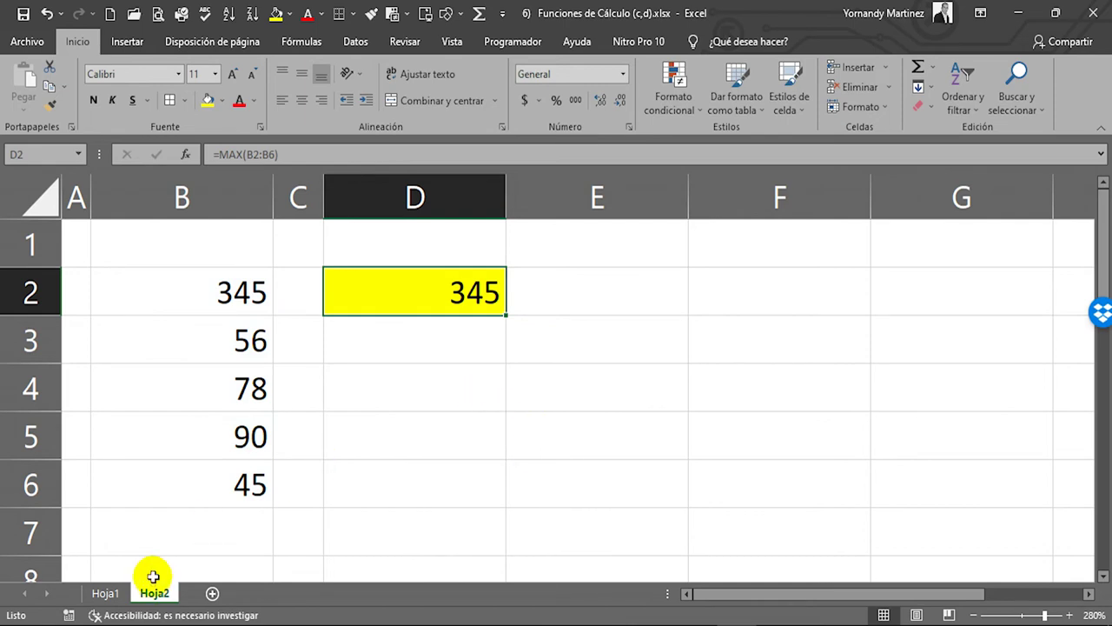
{"action": "key", "text": "ctrl+Page_Up"}
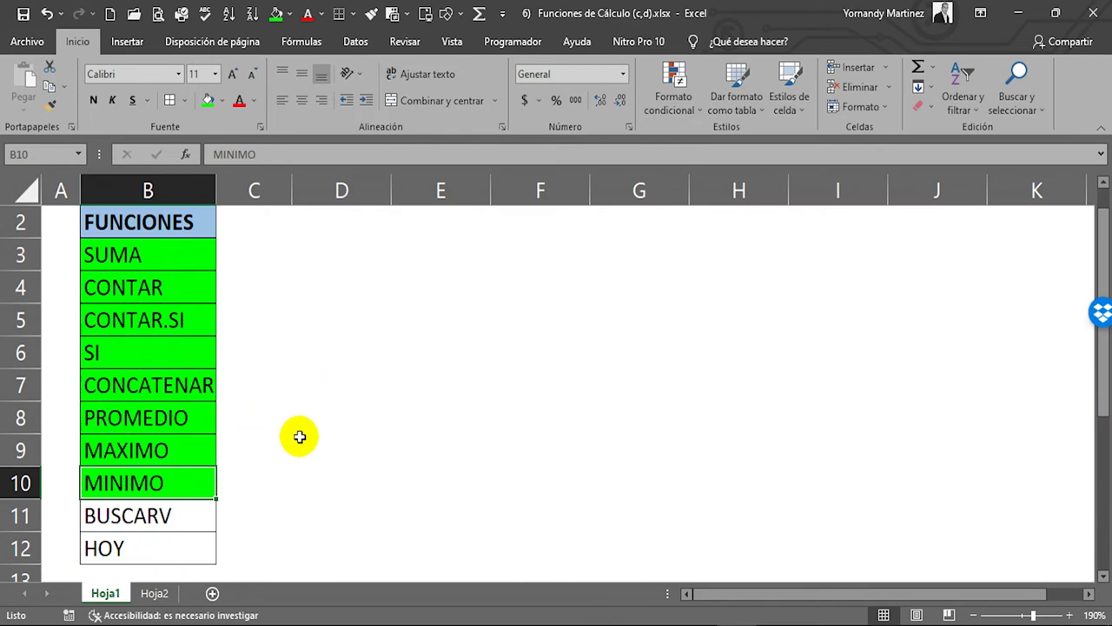
- On Hoja2, replace D2's MAX formula with =MIN(B2:B6)
{"action": "left_click", "coordinate": [178, 595]}
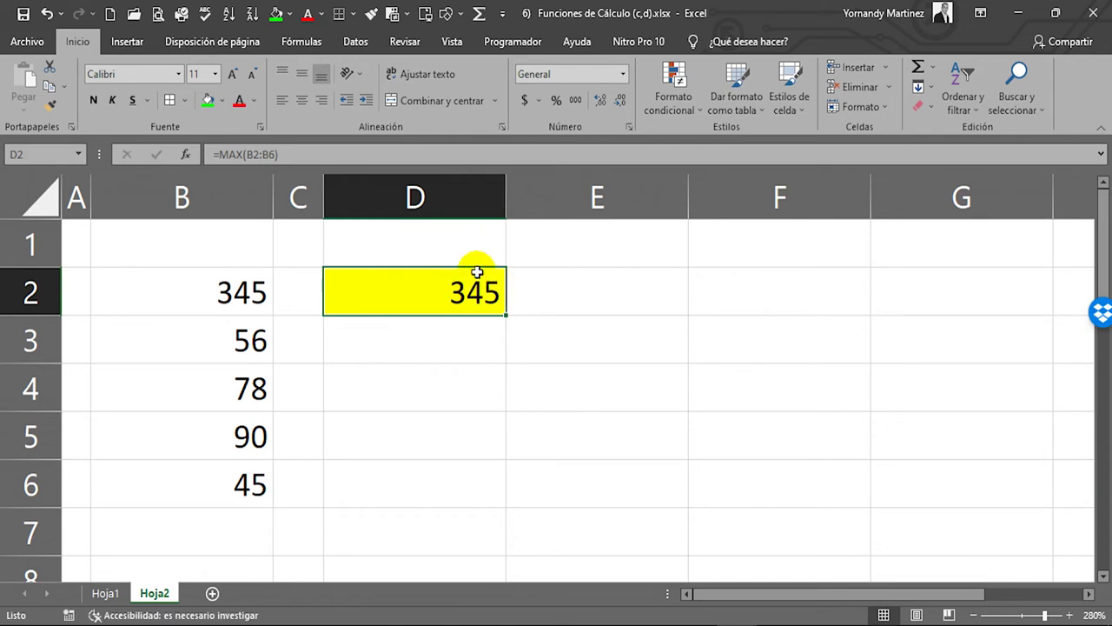
{"action": "key", "text": "Delete"}
{"action": "type", "text": "="}
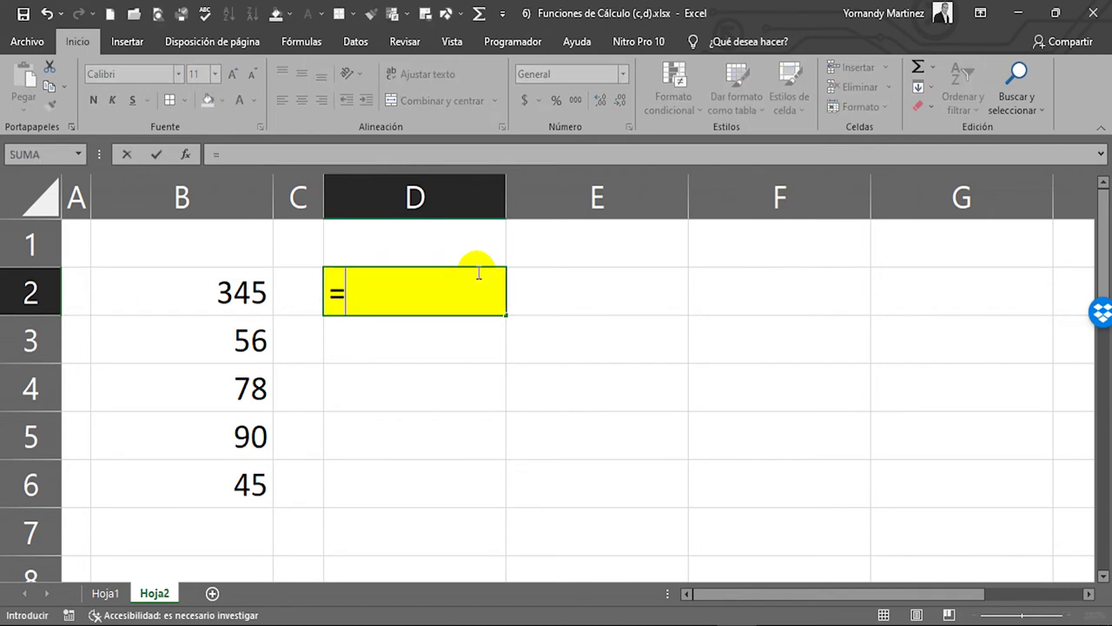
{"action": "type", "text": "MIN"}
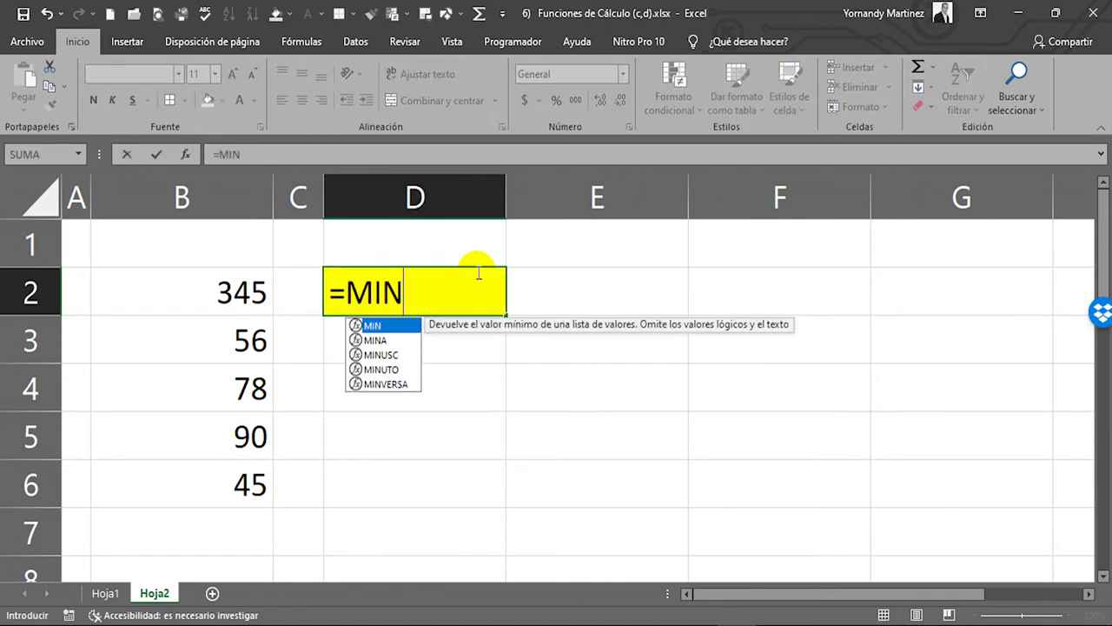
{"action": "left_click", "coordinate": [373, 326]}
{"action": "left_click", "coordinate": [373, 327]}
{"action": "left_click_drag", "start_coordinate": [222, 294], "coordinate": [250, 491]}
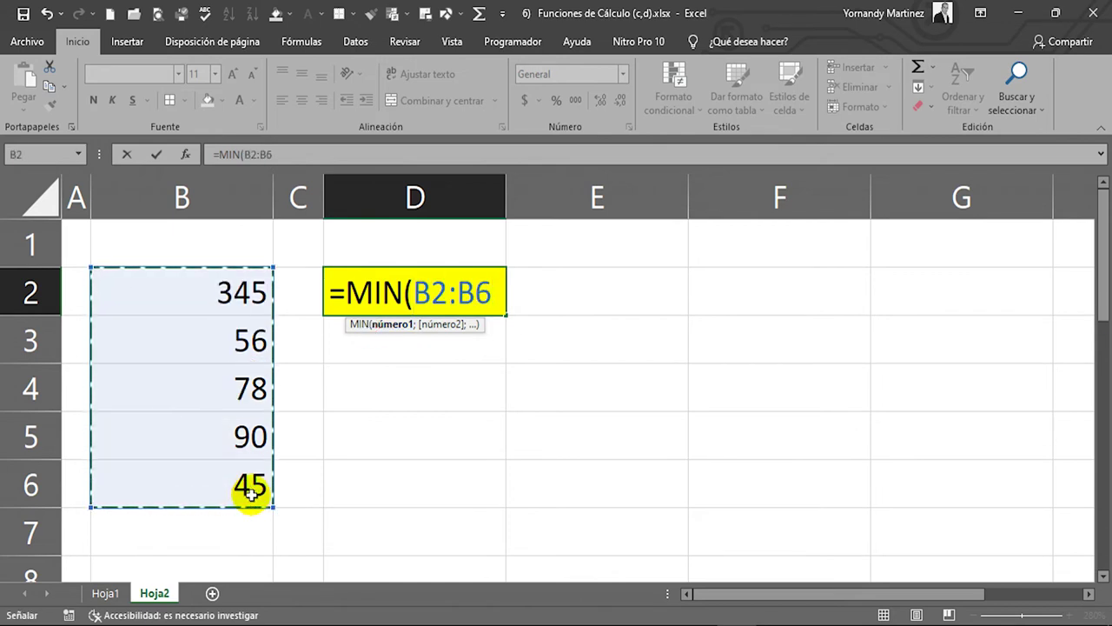
{"action": "type", "text": ")"}
{"action": "key", "text": "Return"}
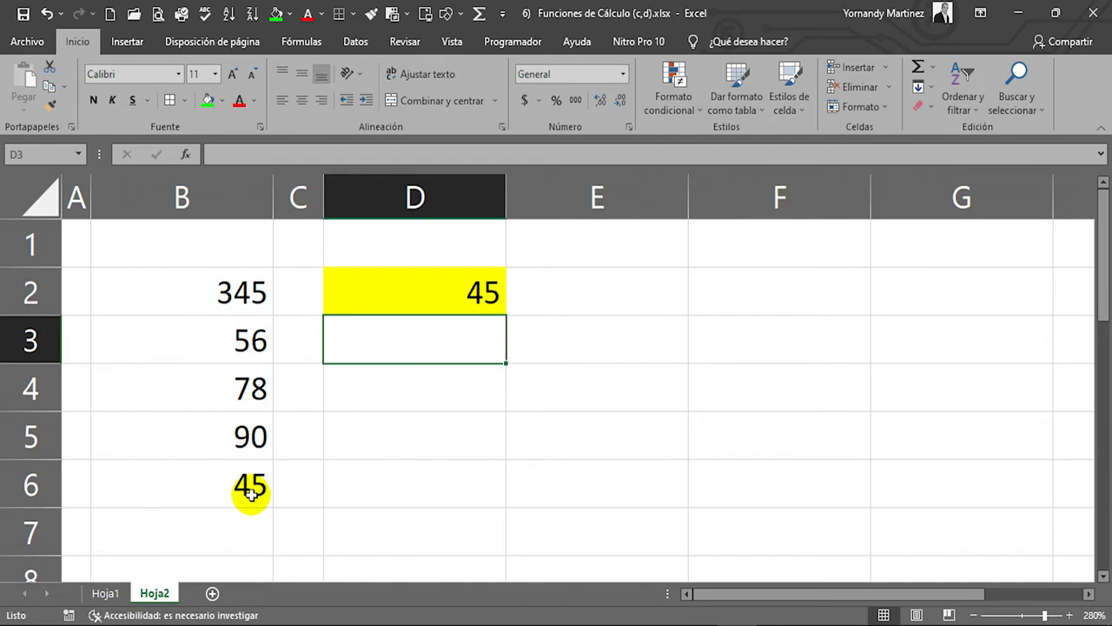
{"action": "left_click", "coordinate": [452, 305]}
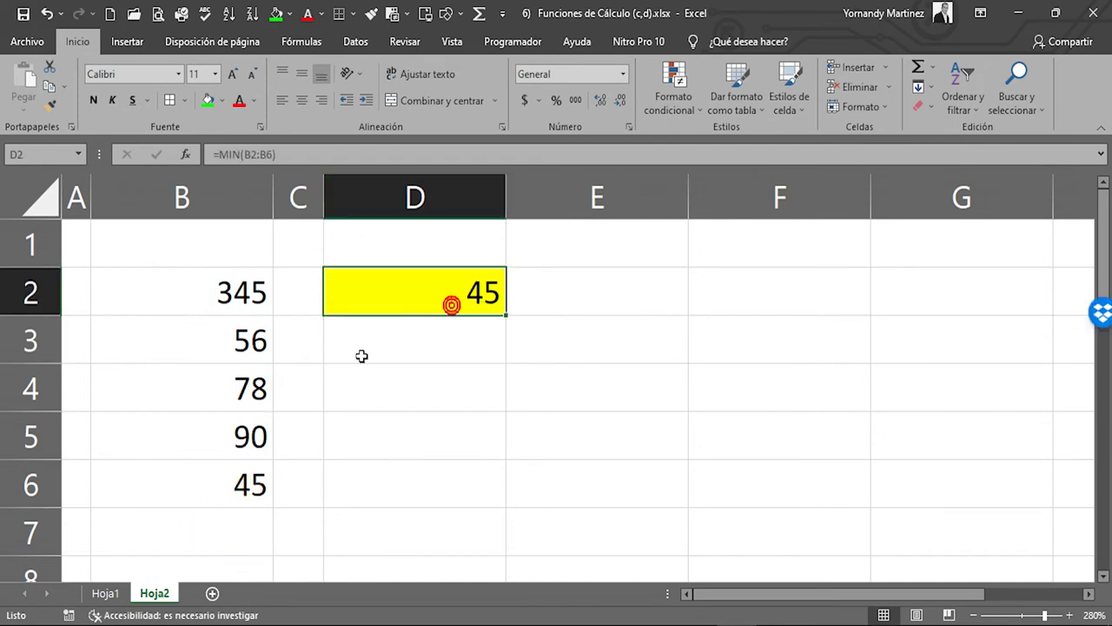
- Change B4 from 78 to 12, check D2's new minimum, and return to Hoja1
{"action": "left_click", "coordinate": [253, 402]}
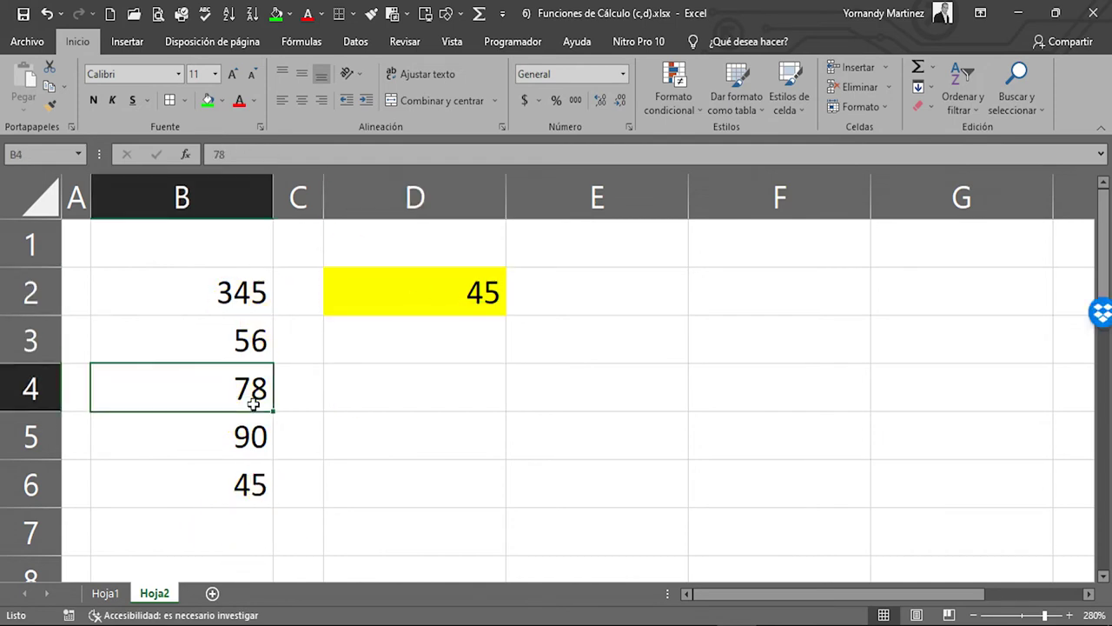
{"action": "left_click", "coordinate": [210, 401]}
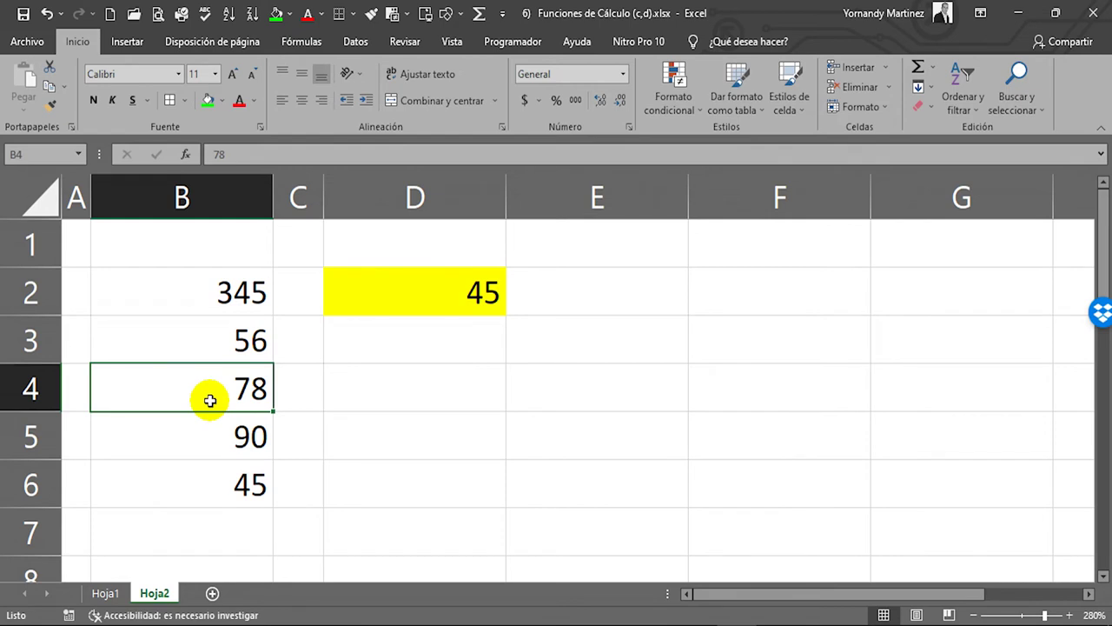
{"action": "type", "text": "12"}
{"action": "key", "text": "Return"}
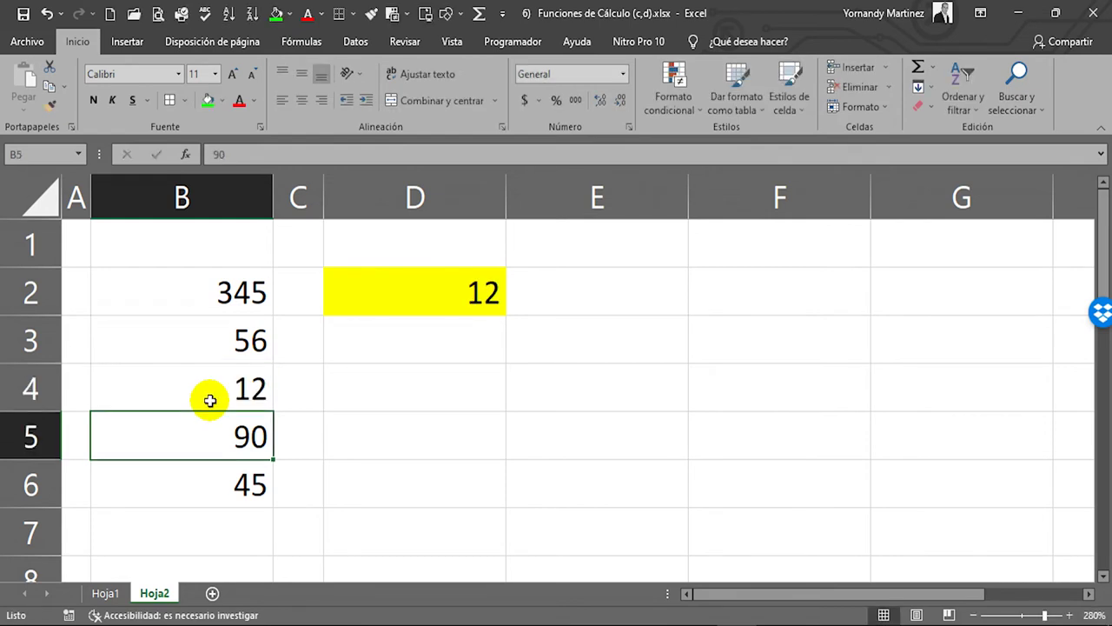
{"action": "left_click", "coordinate": [435, 276]}
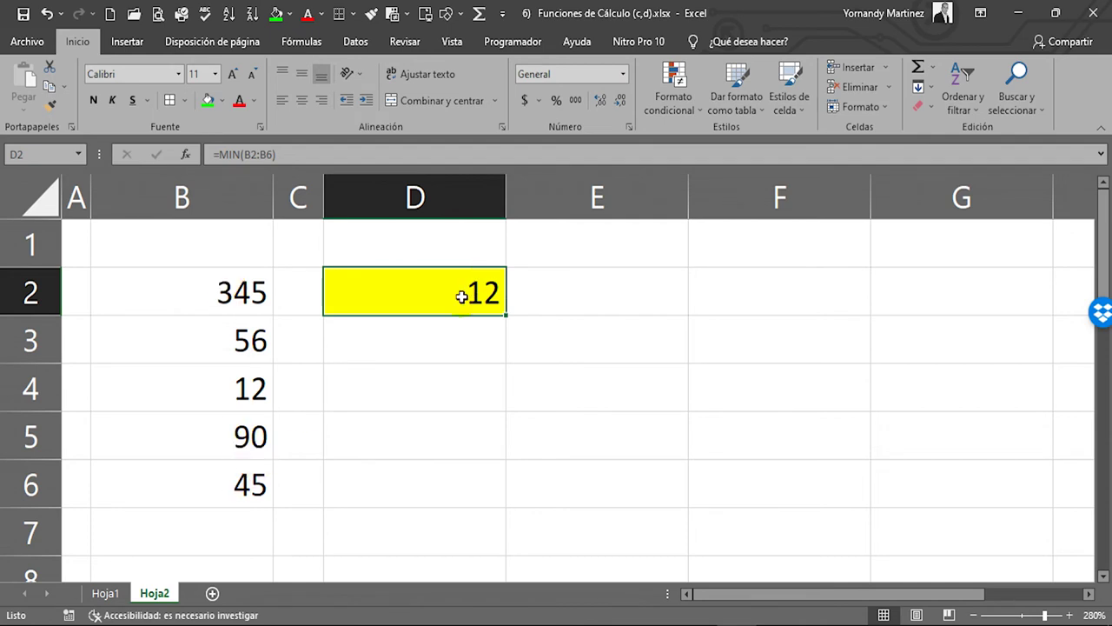
{"action": "left_click", "coordinate": [112, 588]}
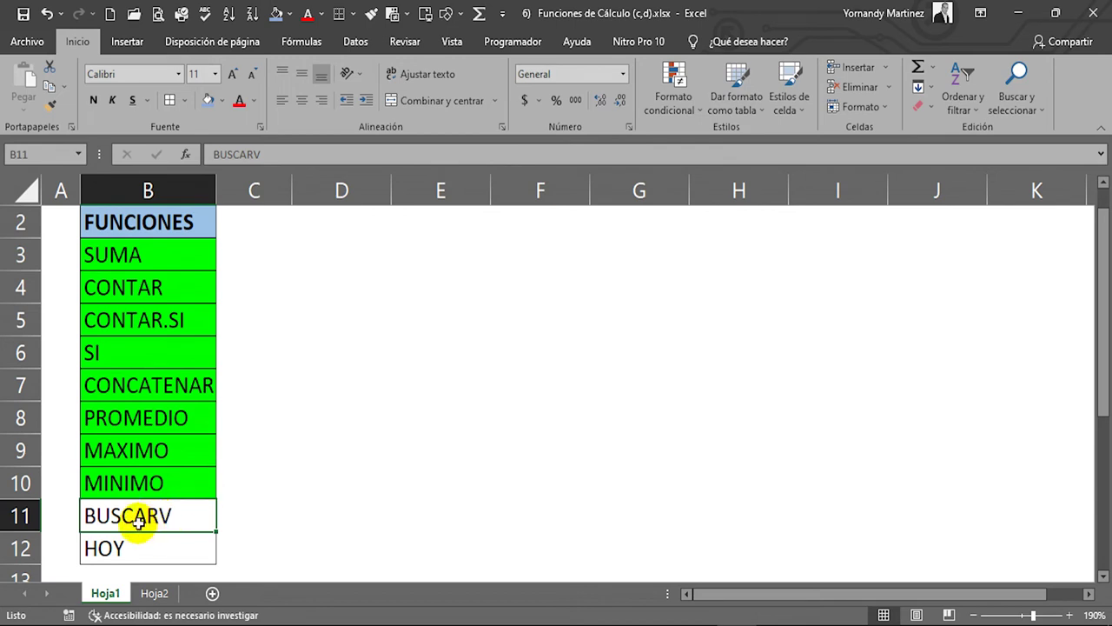
- On Hoja2, review the NOMBRE/EDAD table of names and ages in B3:C8
{"action": "left_click", "coordinate": [154, 594]}
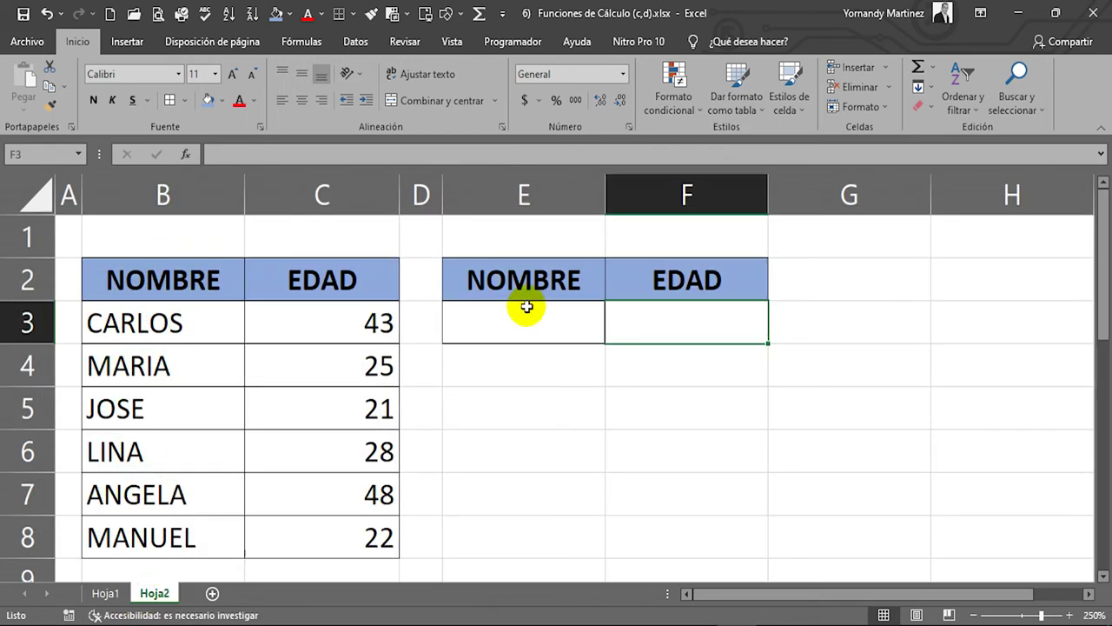
{"action": "left_click", "coordinate": [153, 281]}
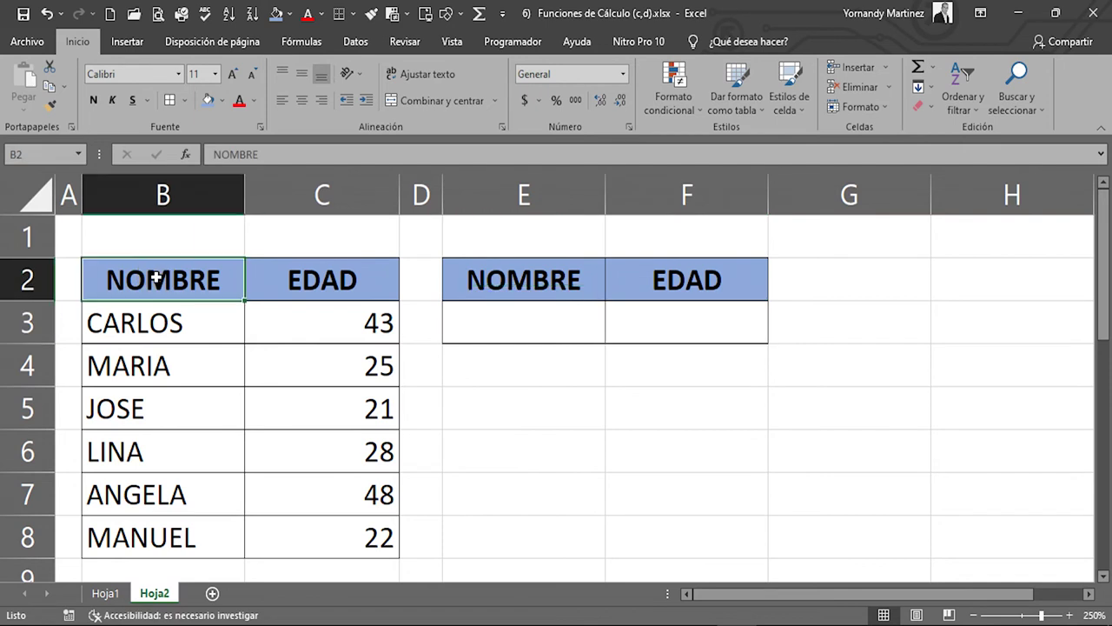
{"action": "left_click", "coordinate": [117, 325]}
{"action": "left_click", "coordinate": [137, 374]}
{"action": "left_click", "coordinate": [132, 448]}
{"action": "left_click", "coordinate": [129, 489]}
{"action": "left_click", "coordinate": [154, 529]}
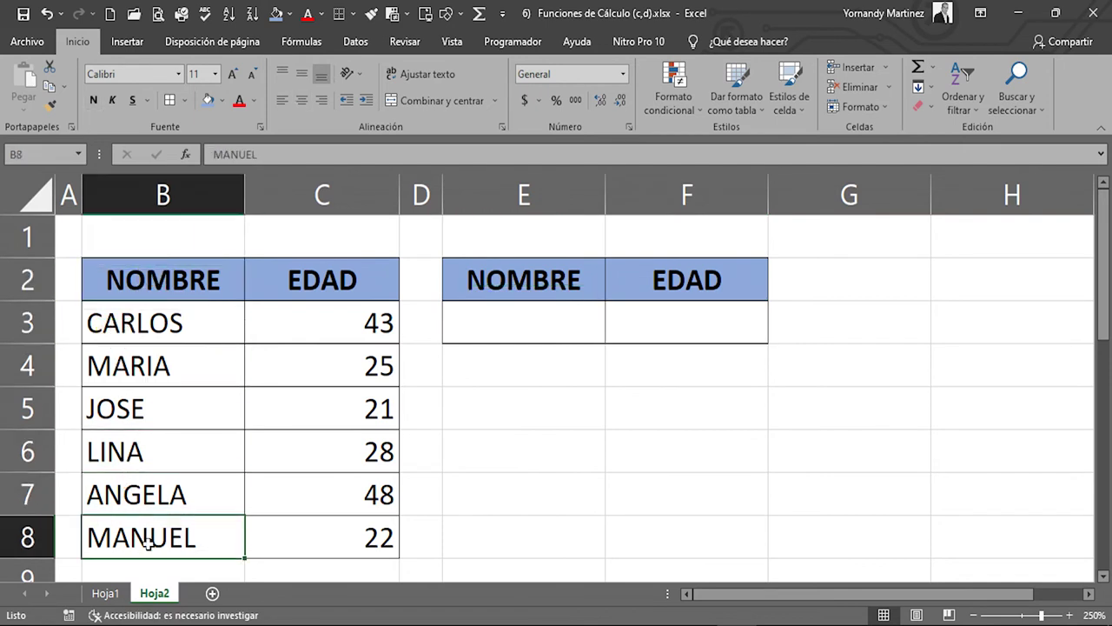
{"action": "left_click", "coordinate": [340, 315]}
{"action": "left_click", "coordinate": [349, 393]}
{"action": "left_click", "coordinate": [380, 530]}
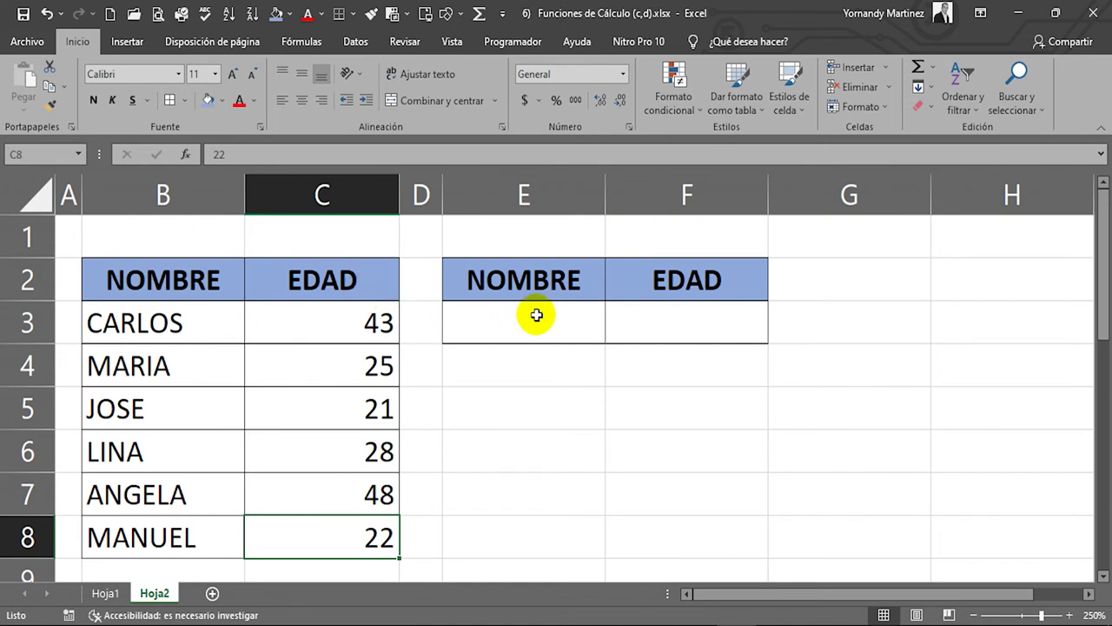
- Enter the name JOSE in E3 of the second NOMBRE/EDAD table
{"action": "left_click", "coordinate": [536, 282]}
{"action": "left_click", "coordinate": [505, 323]}
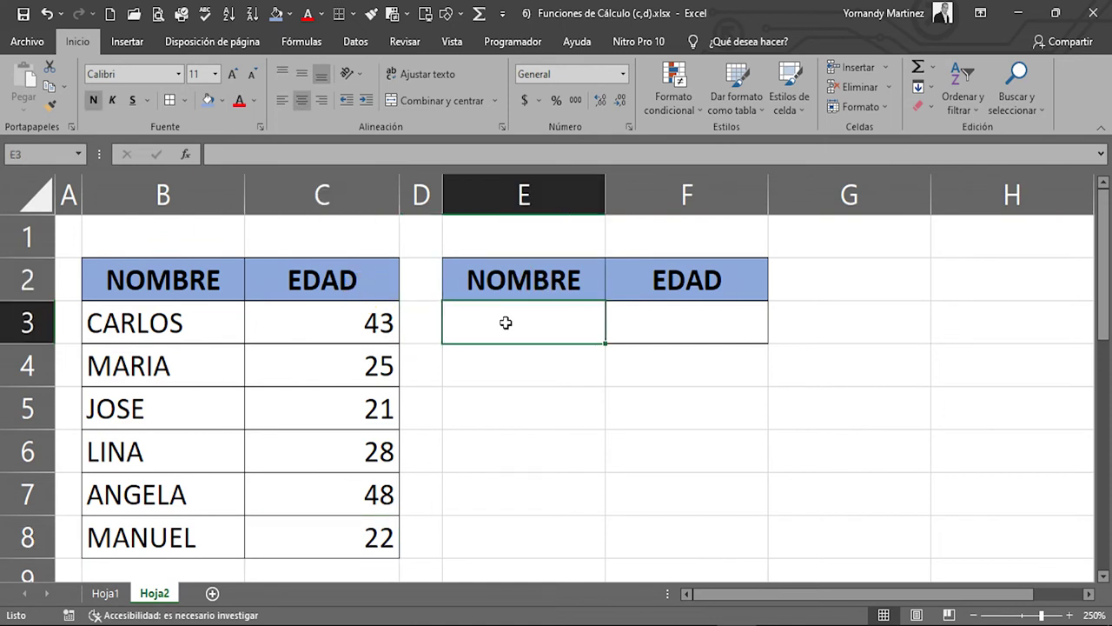
{"action": "left_click", "coordinate": [703, 321]}
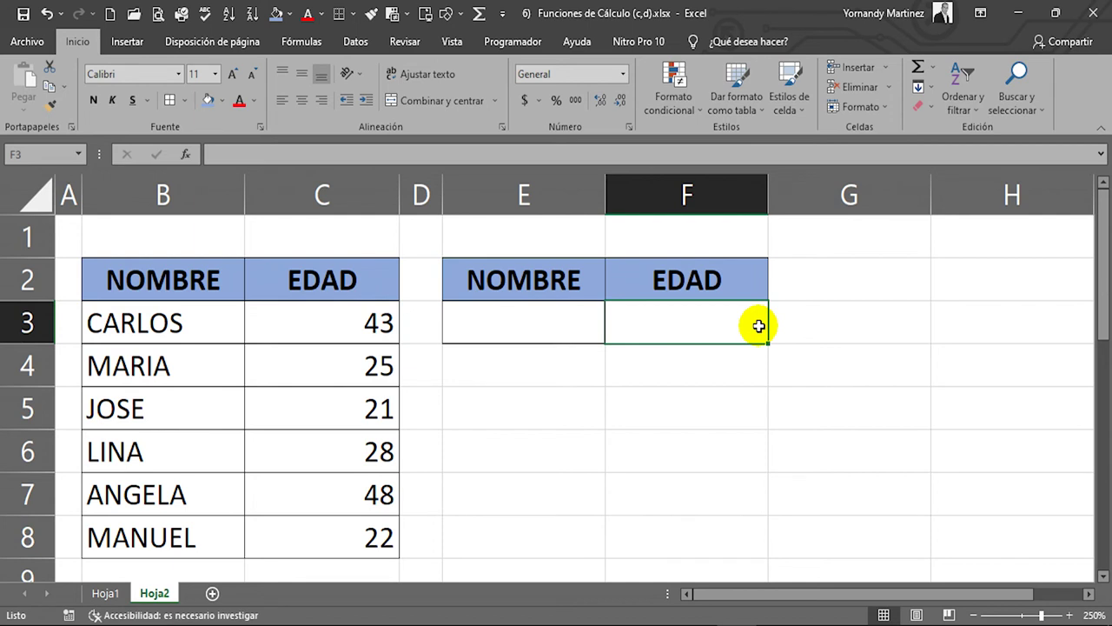
{"action": "left_click", "coordinate": [513, 326]}
{"action": "left_click", "coordinate": [686, 322]}
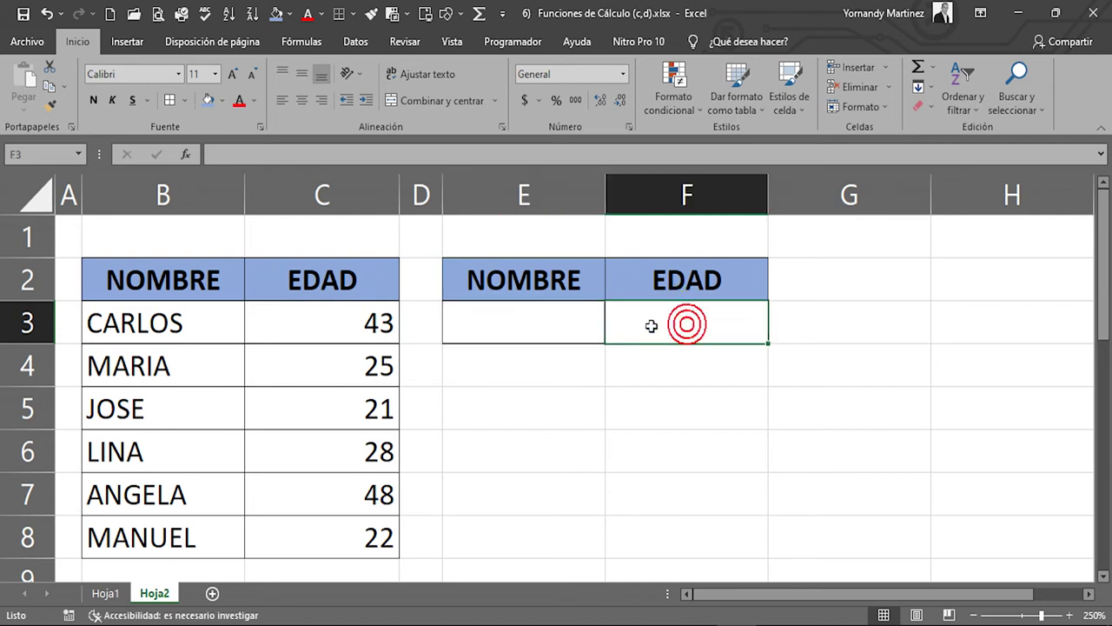
{"action": "left_click", "coordinate": [530, 324]}
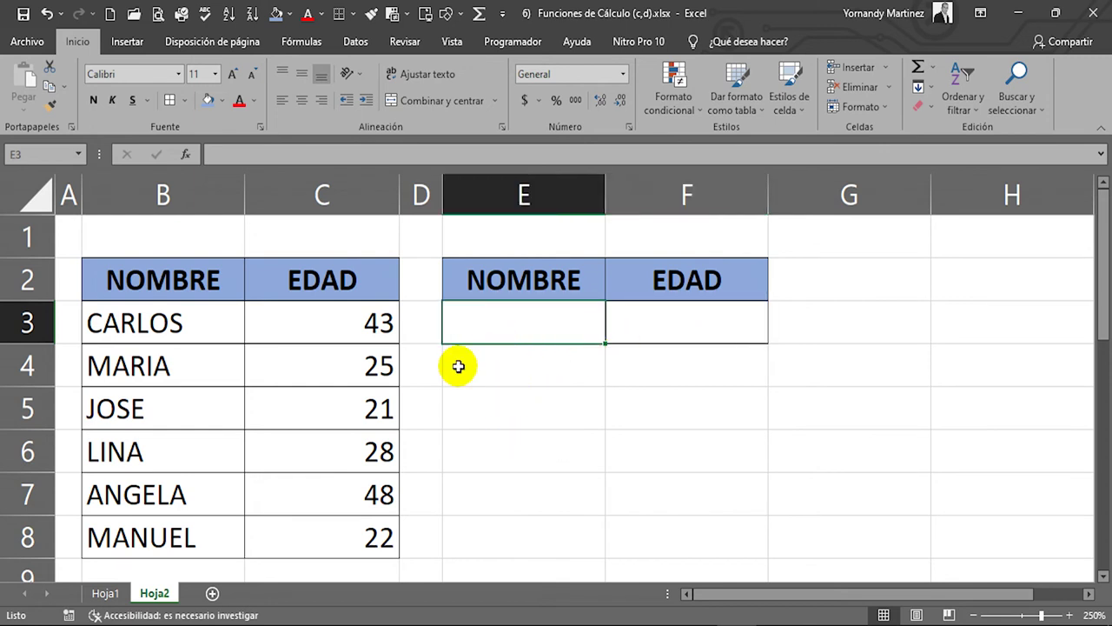
{"action": "type", "text": "JOSE"}
{"action": "key", "text": "Return"}
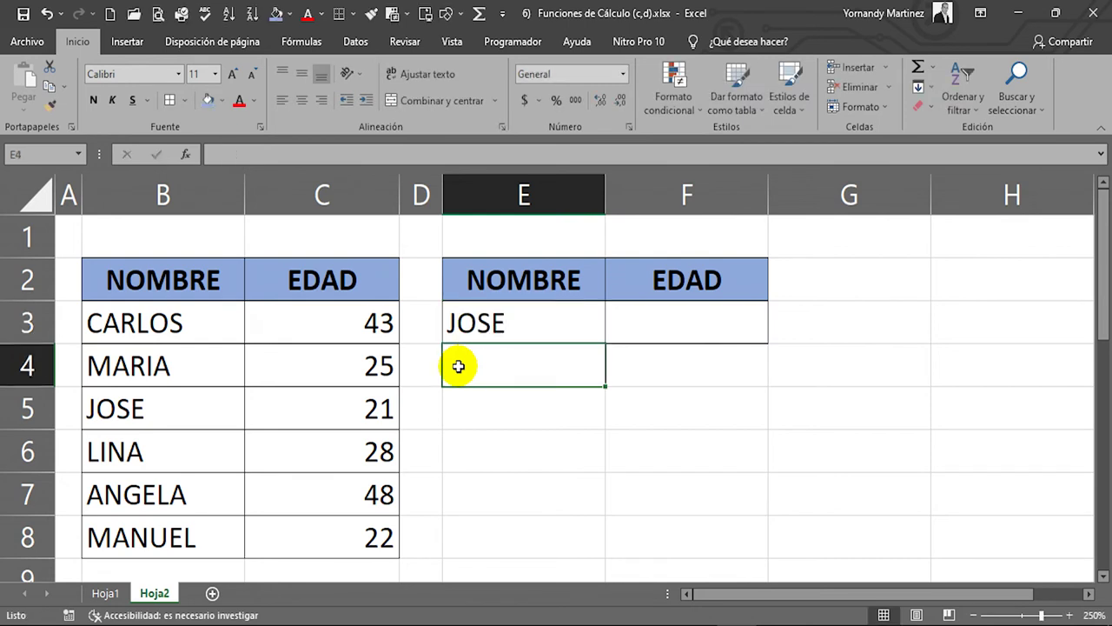
{"action": "left_click", "coordinate": [502, 322]}
{"action": "left_click_drag", "start_coordinate": [157, 319], "coordinate": [158, 549]}
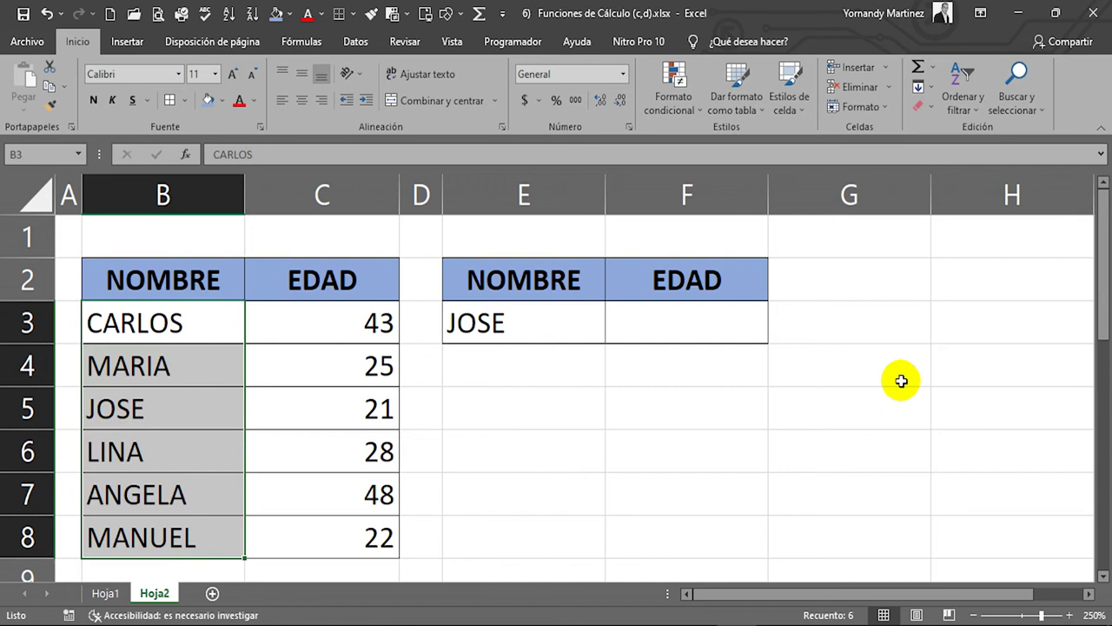
{"action": "left_click", "coordinate": [658, 311]}
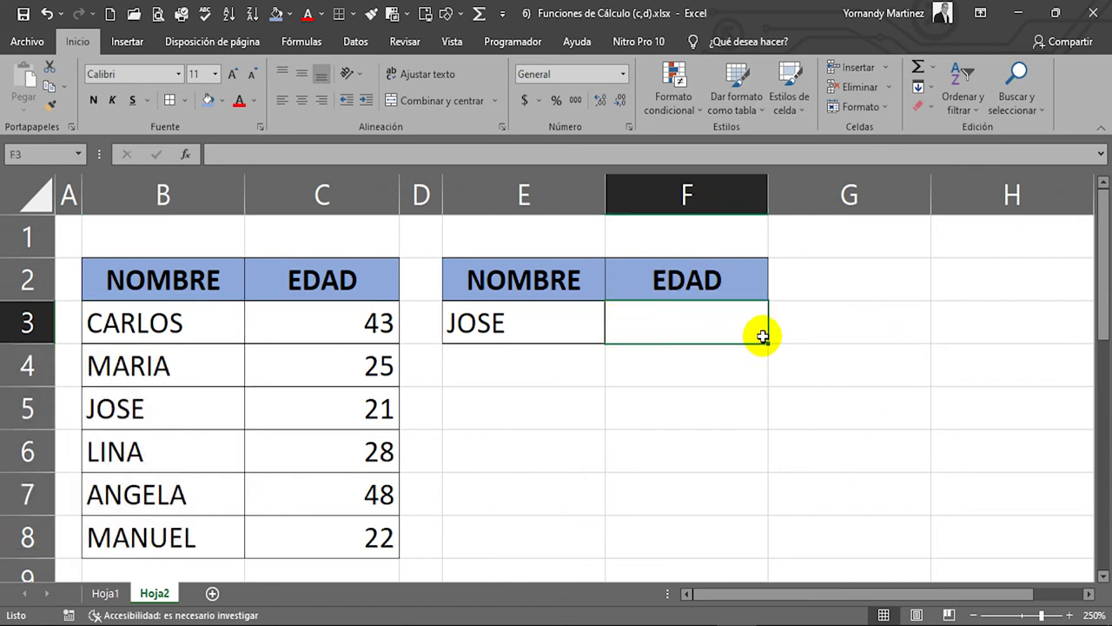
- In F3, begin =BUSCARV(E3; with E3 as the lookup value
{"action": "type", "text": "="}
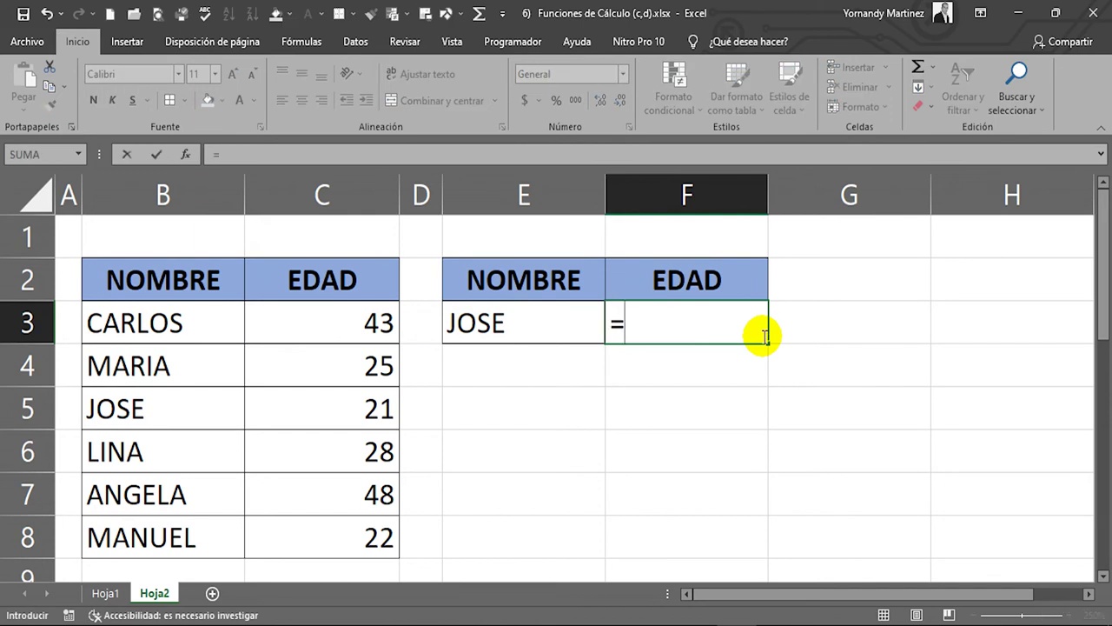
{"action": "type", "text": "BUSC"}
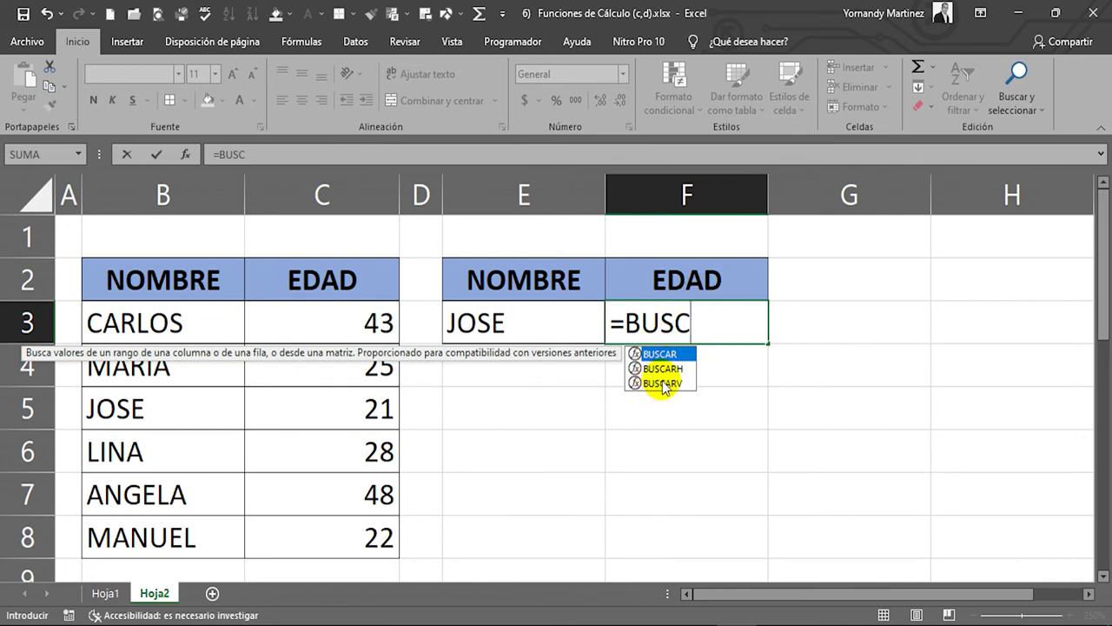
{"action": "double_click", "coordinate": [663, 384]}
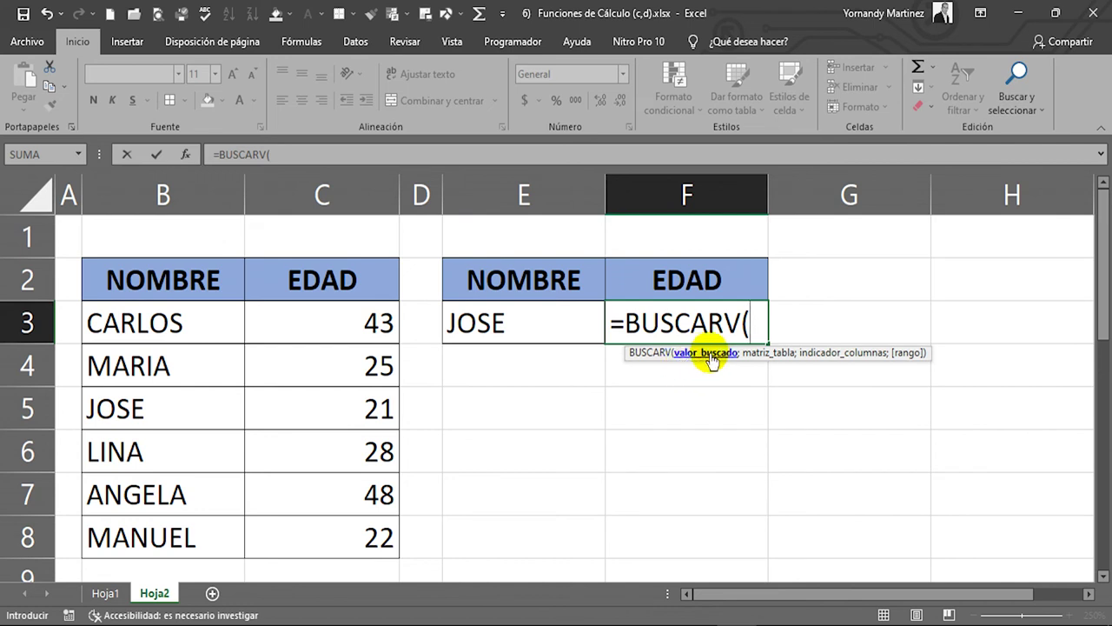
{"action": "left_click", "coordinate": [458, 319]}
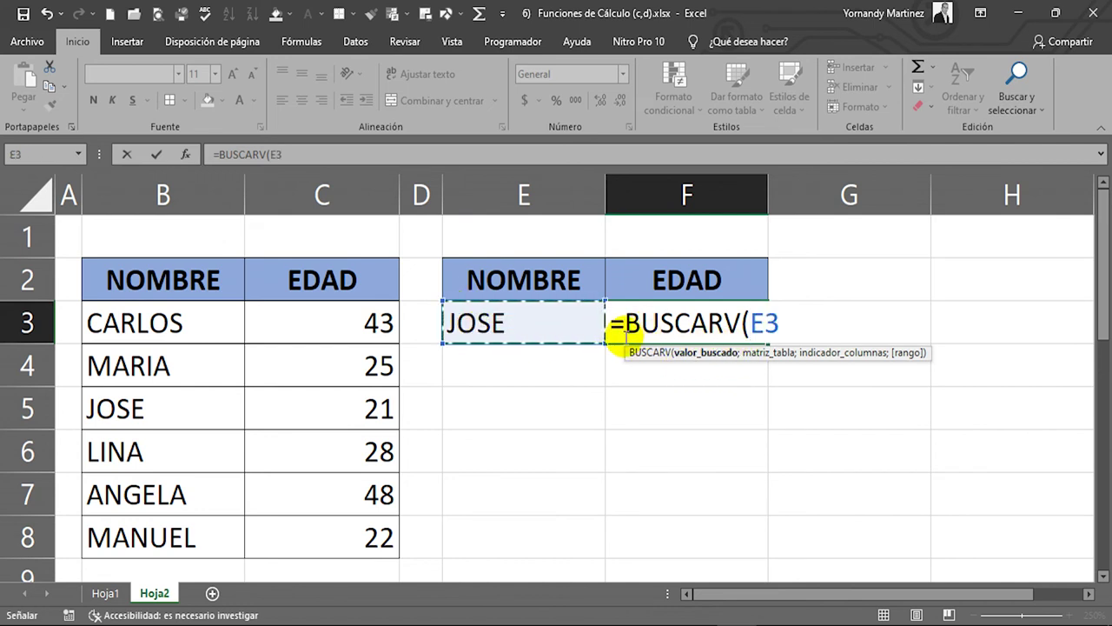
{"action": "type", "text": ";"}
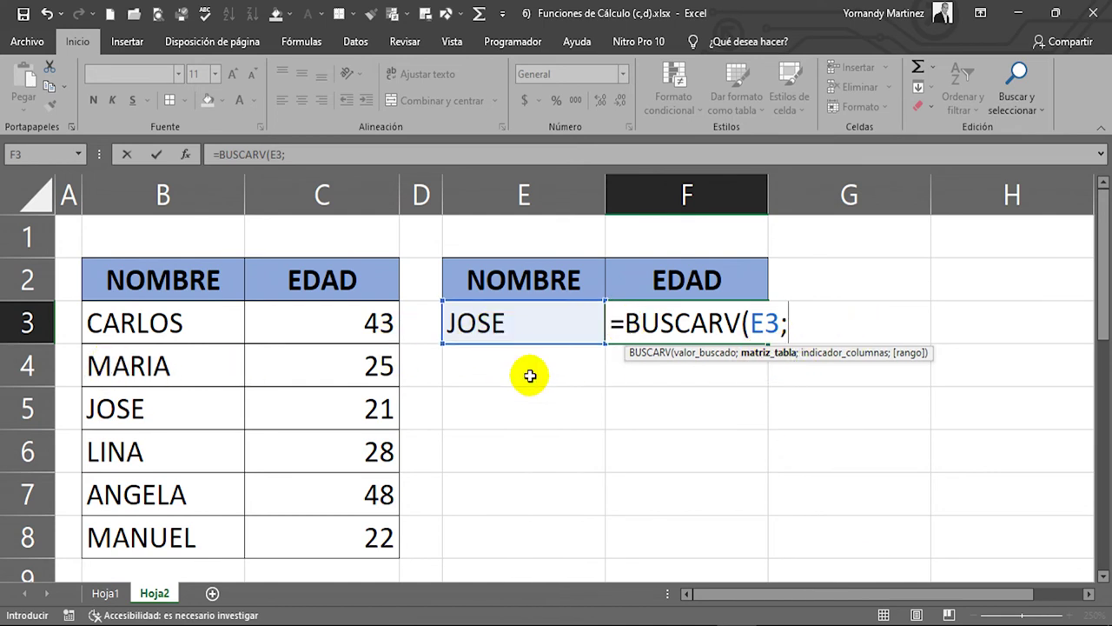
- Complete F3 as =BUSCARV(E3;B3:C8;2;0) to return JOSE's age, 21
{"action": "left_click_drag", "start_coordinate": [100, 322], "coordinate": [386, 536]}
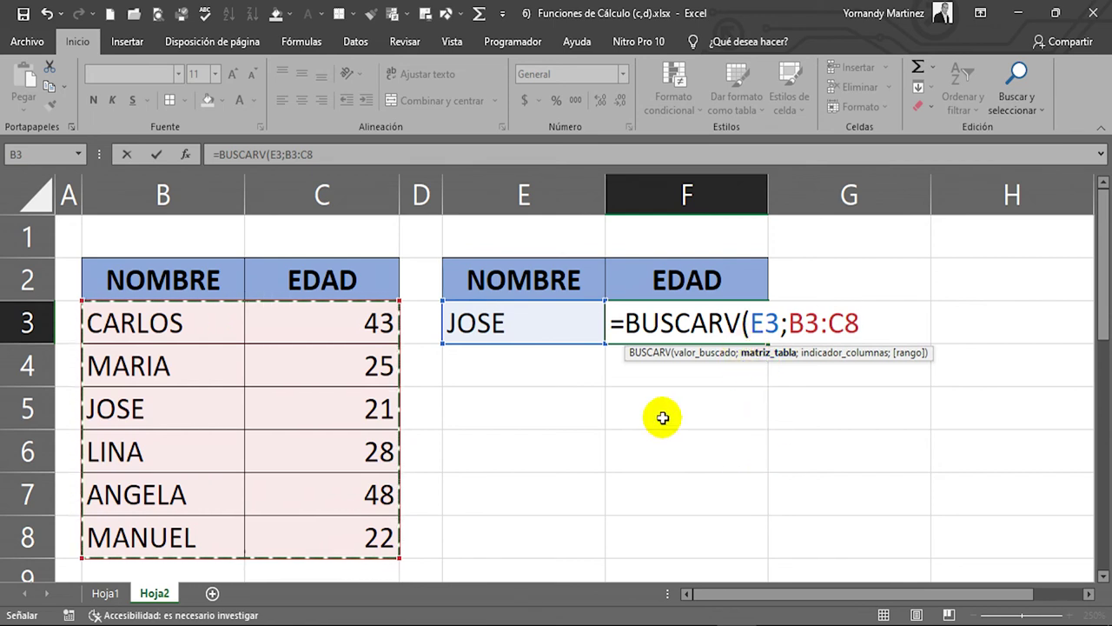
{"action": "type", "text": ";2"}
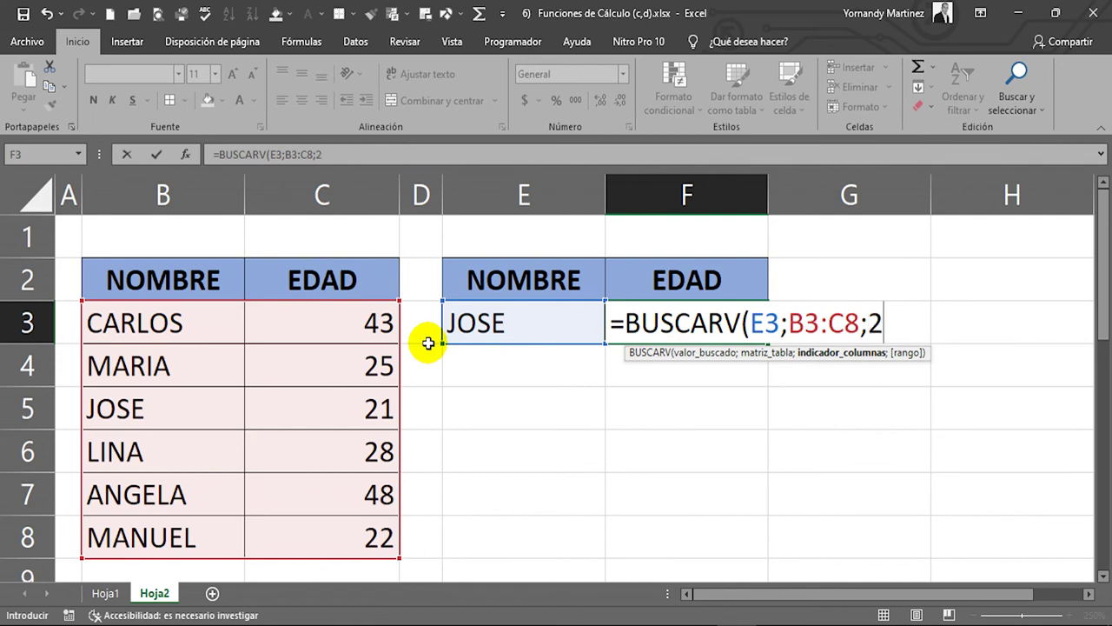
{"action": "type", "text": ";"}
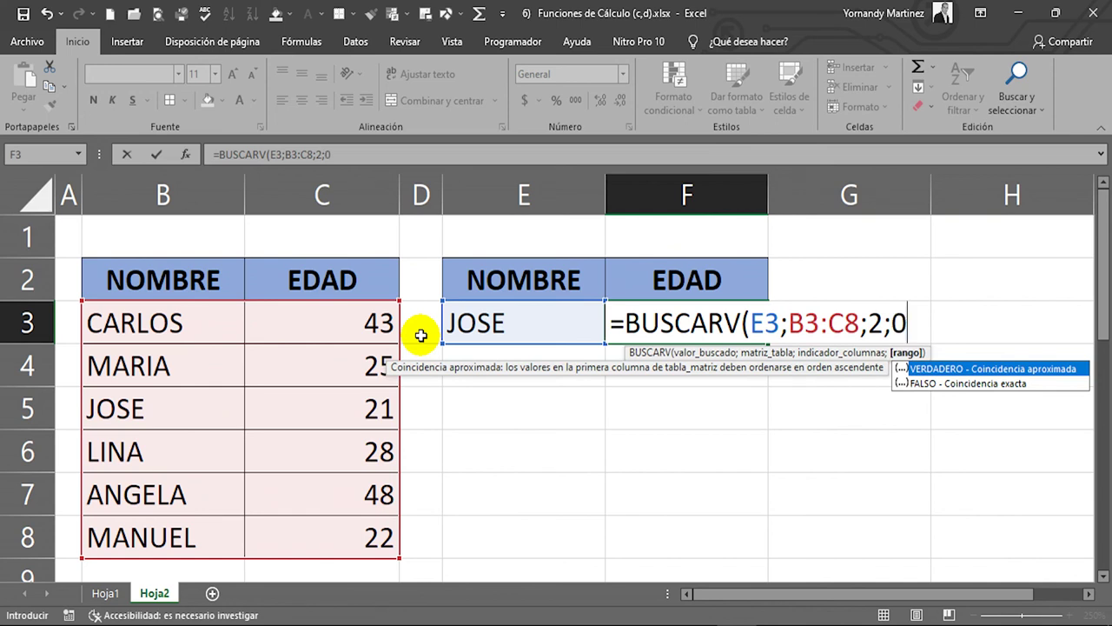
{"action": "type", "text": "0)"}
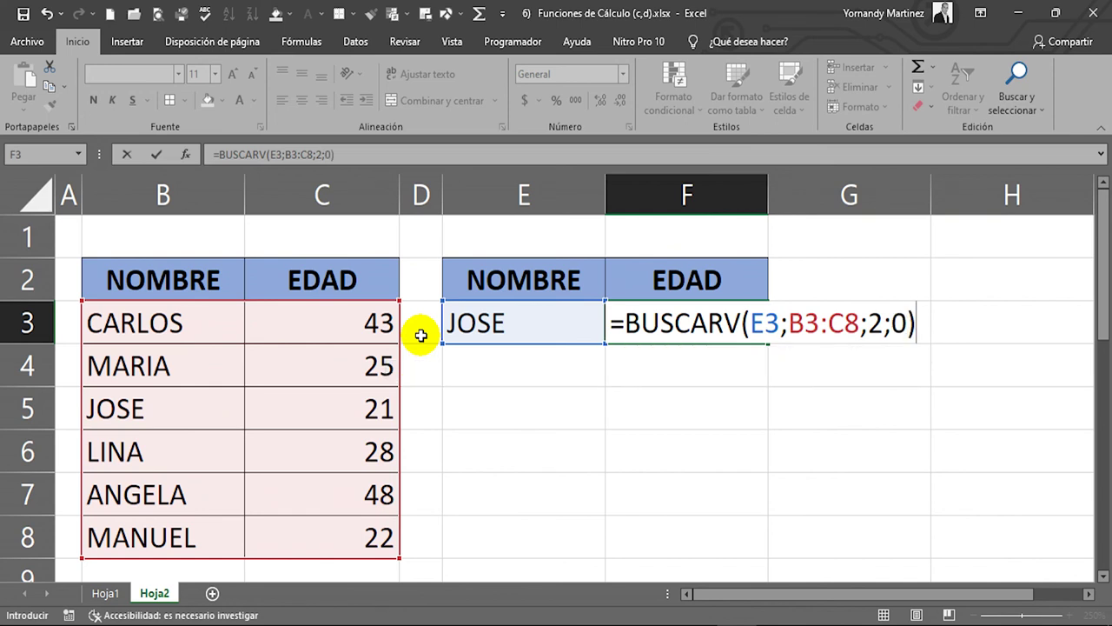
{"action": "key", "text": "Return"}
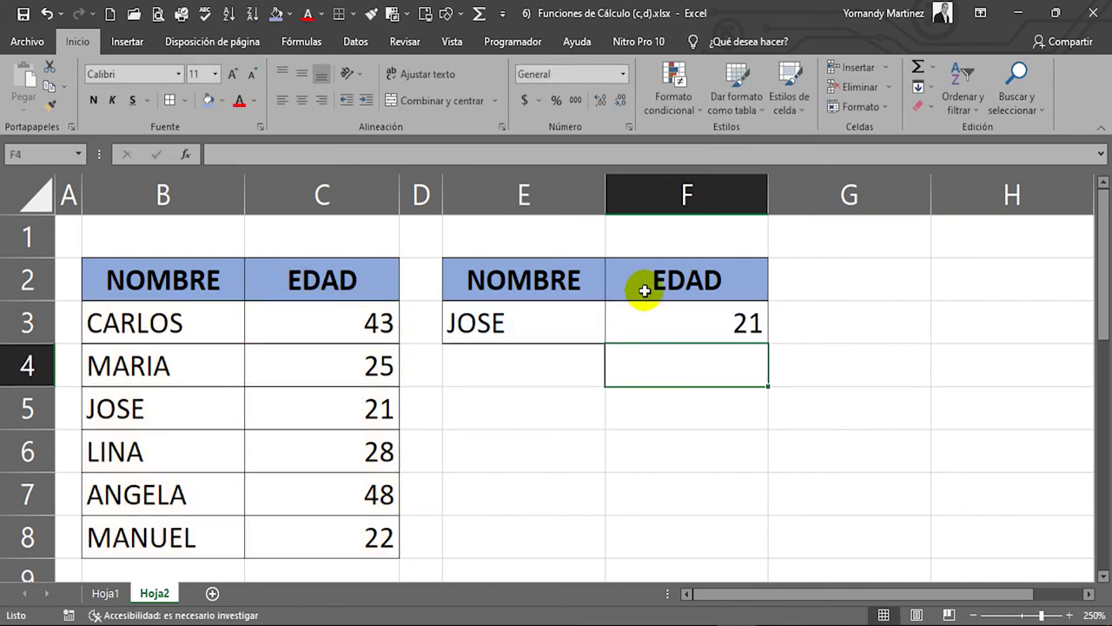
- Enter MARIA and then CARLOS as the lookup name in E3; CARLOS returns 43
{"action": "left_click", "coordinate": [575, 328]}
{"action": "left_click", "coordinate": [748, 329]}
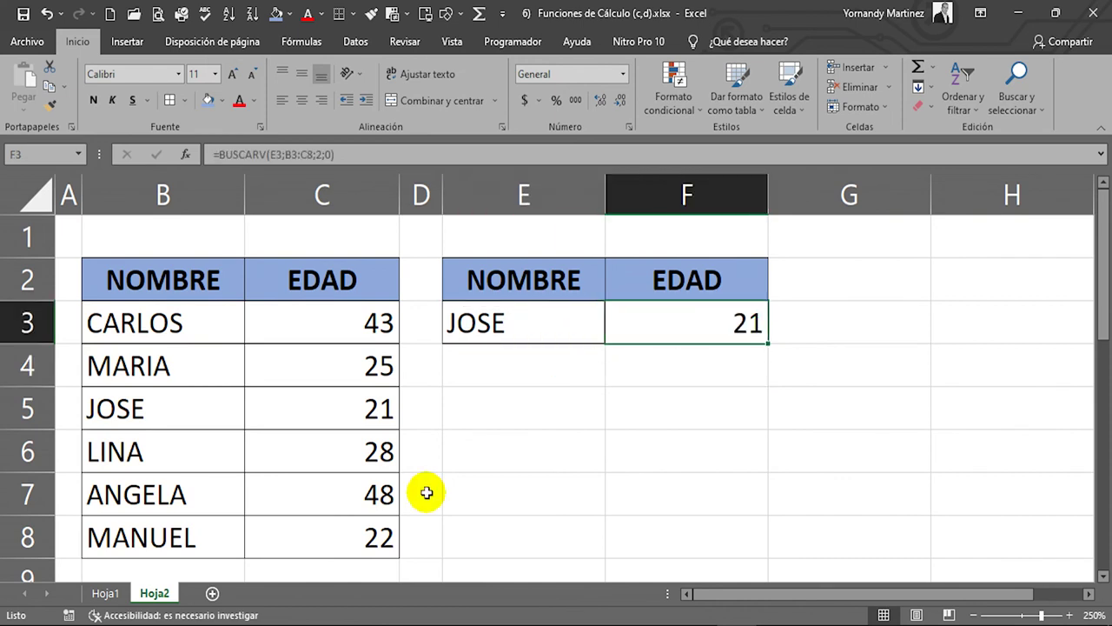
{"action": "left_click", "coordinate": [526, 321]}
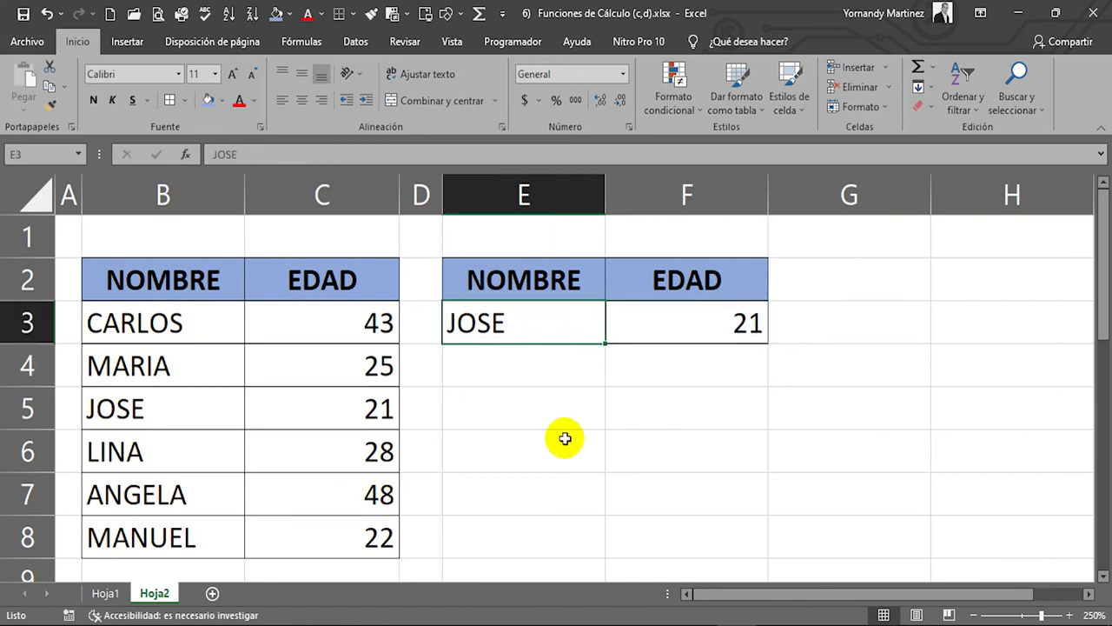
{"action": "type", "text": "MARIA"}
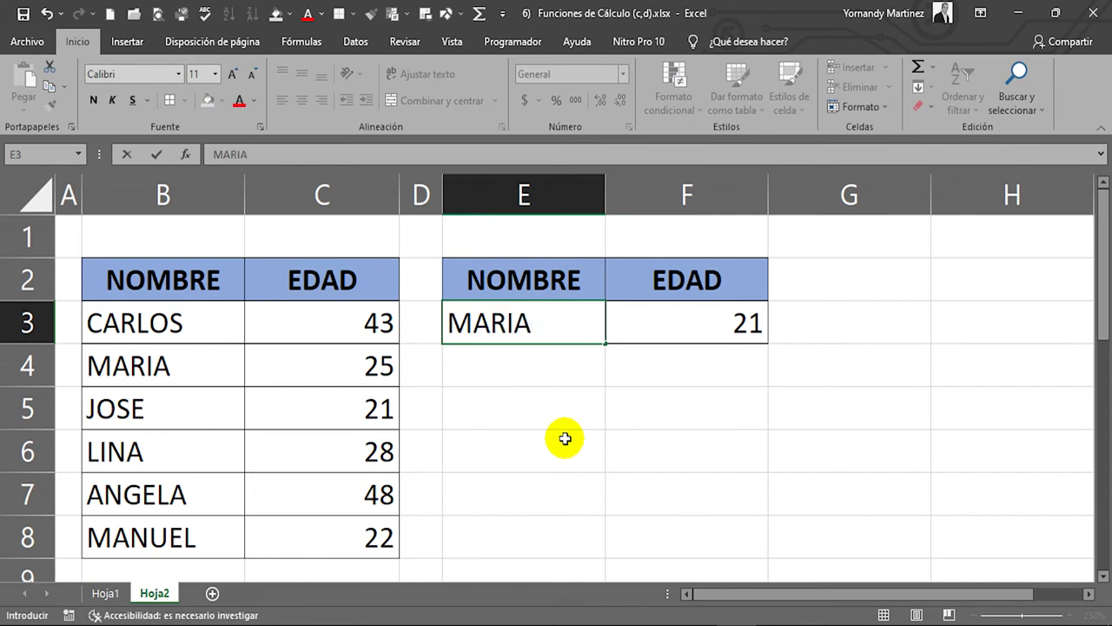
{"action": "key", "text": "Return"}
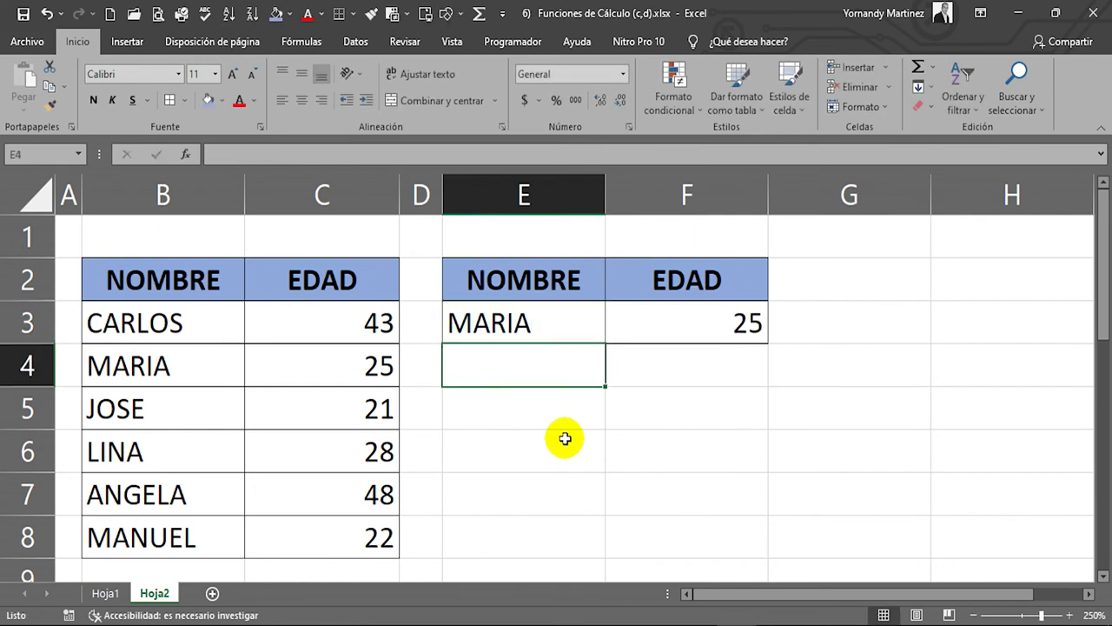
{"action": "left_click", "coordinate": [476, 304]}
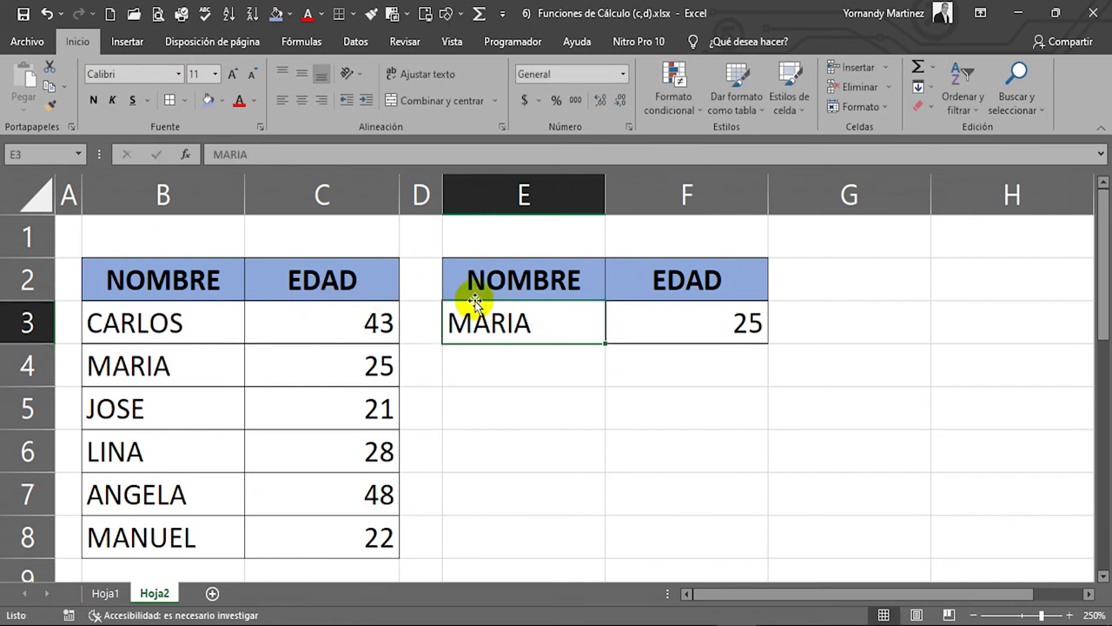
{"action": "type", "text": "CARLOS"}
{"action": "key", "text": "Return"}
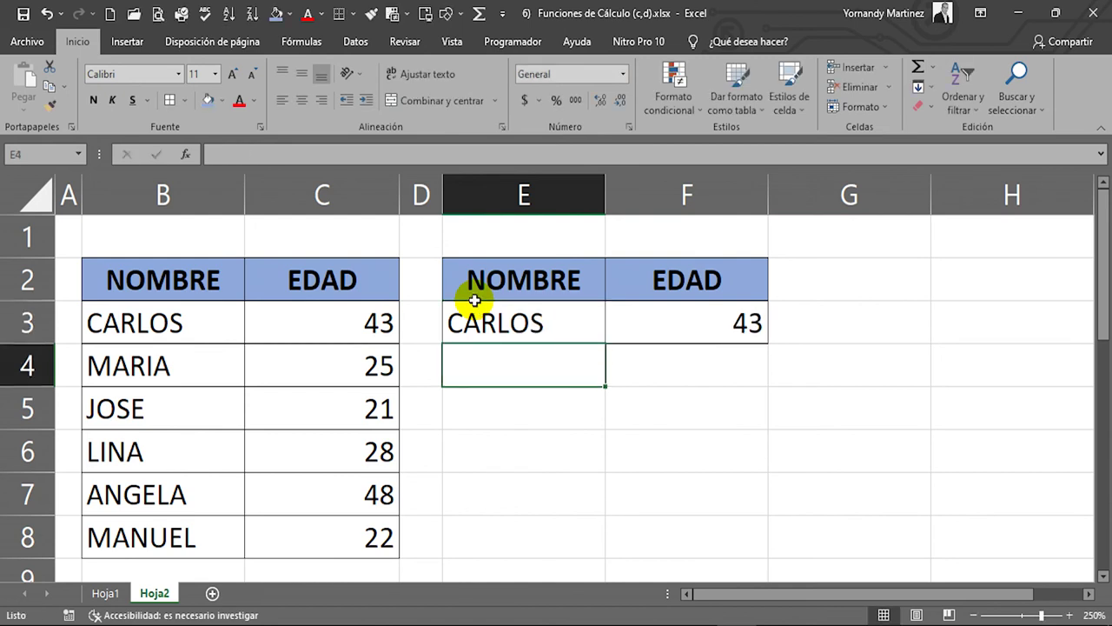
- Review the BUSCARV formula in F3 without changing it, then return to Hoja1
{"action": "left_click", "coordinate": [746, 324]}
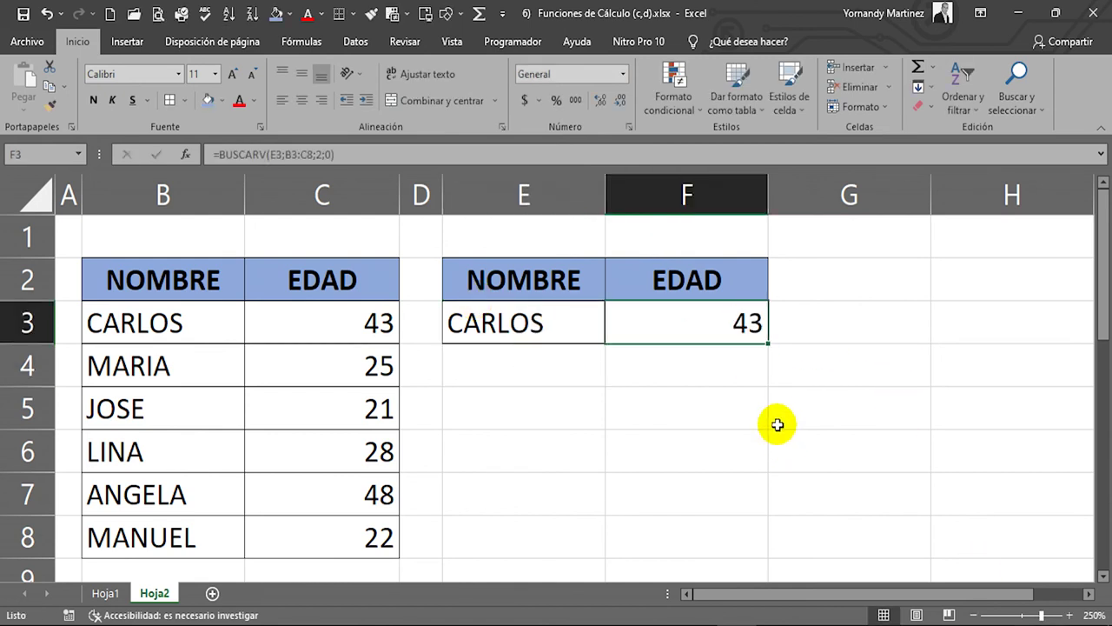
{"action": "key", "text": "F2"}
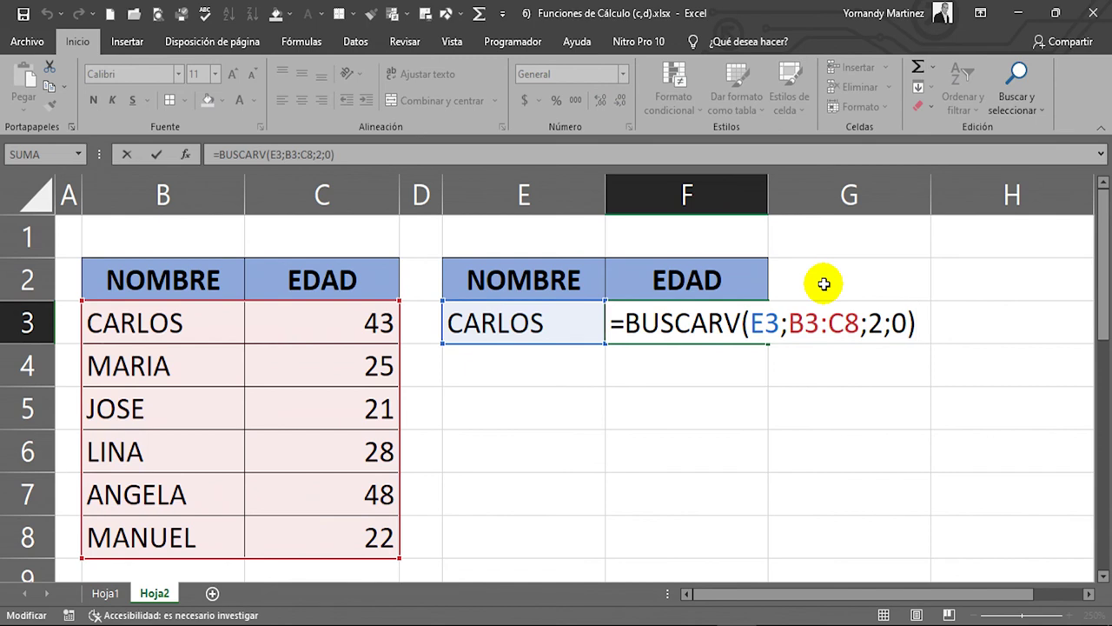
{"action": "key", "text": "ctrl+Return"}
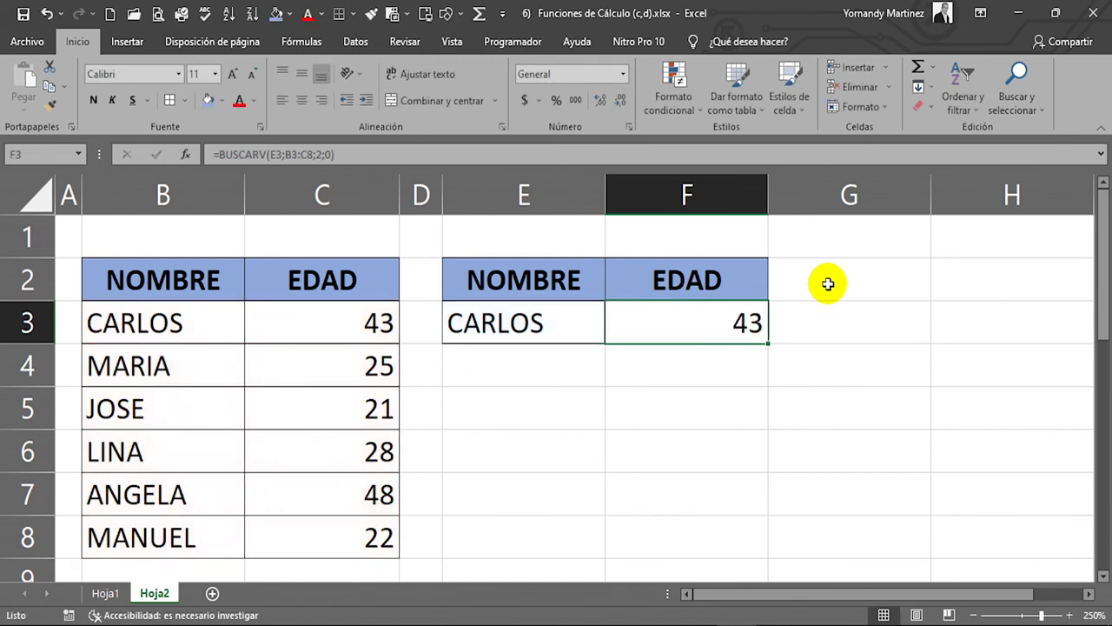
{"action": "key", "text": "ctrl+Page_Up"}
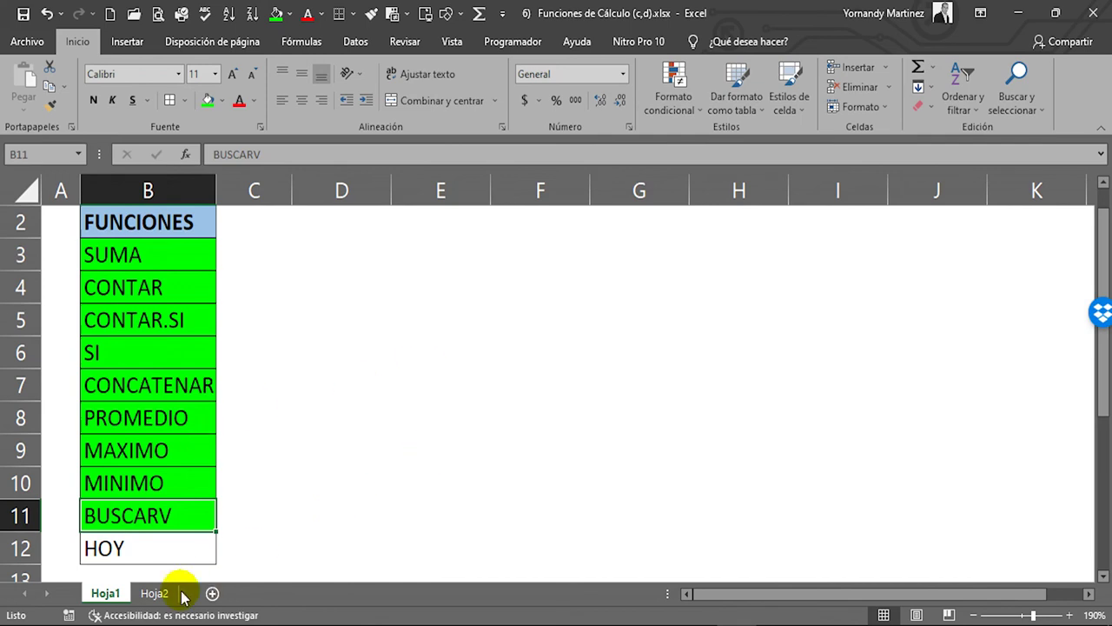
- Fill the HOY entry in B12 green, then go to Hoja2 and select C3
{"action": "left_click", "coordinate": [141, 554]}
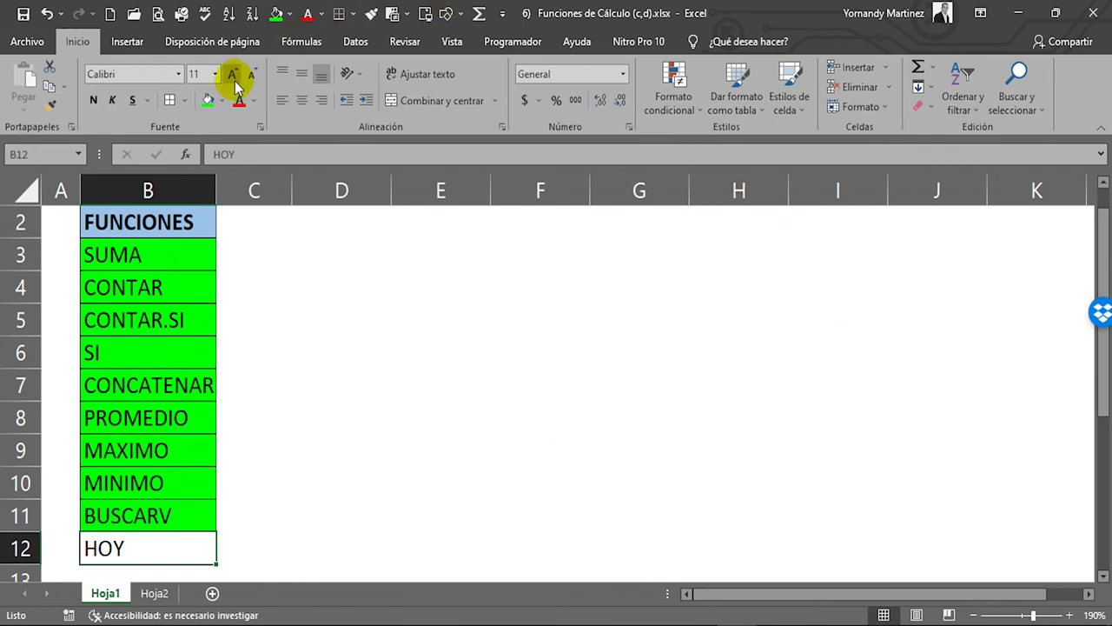
{"action": "left_click", "coordinate": [208, 102]}
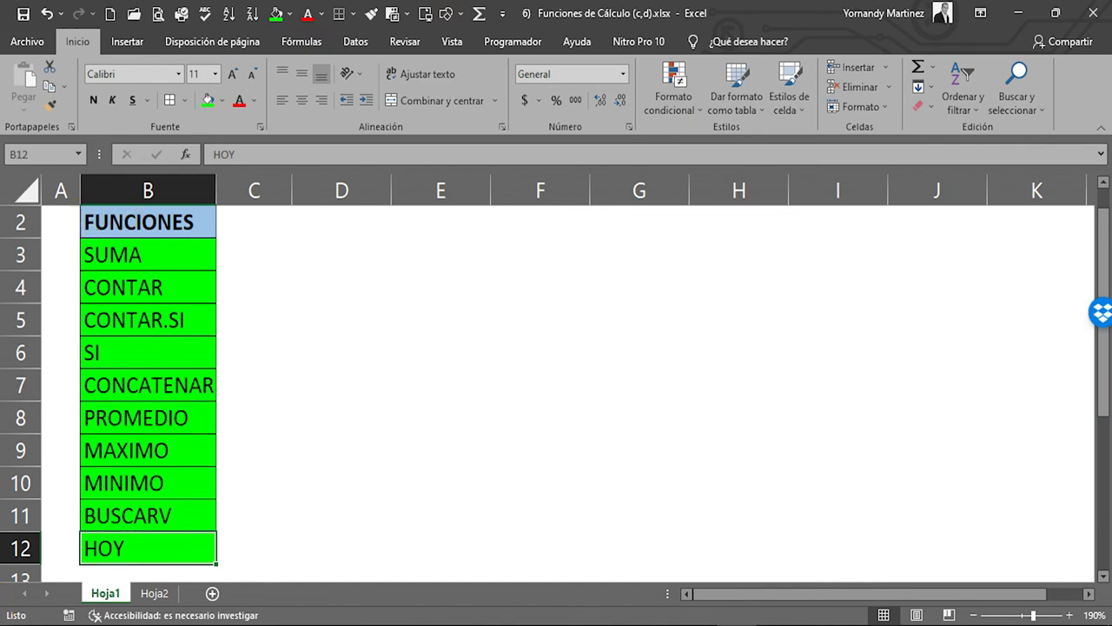
{"action": "left_click", "coordinate": [150, 594]}
{"action": "left_click", "coordinate": [309, 327]}
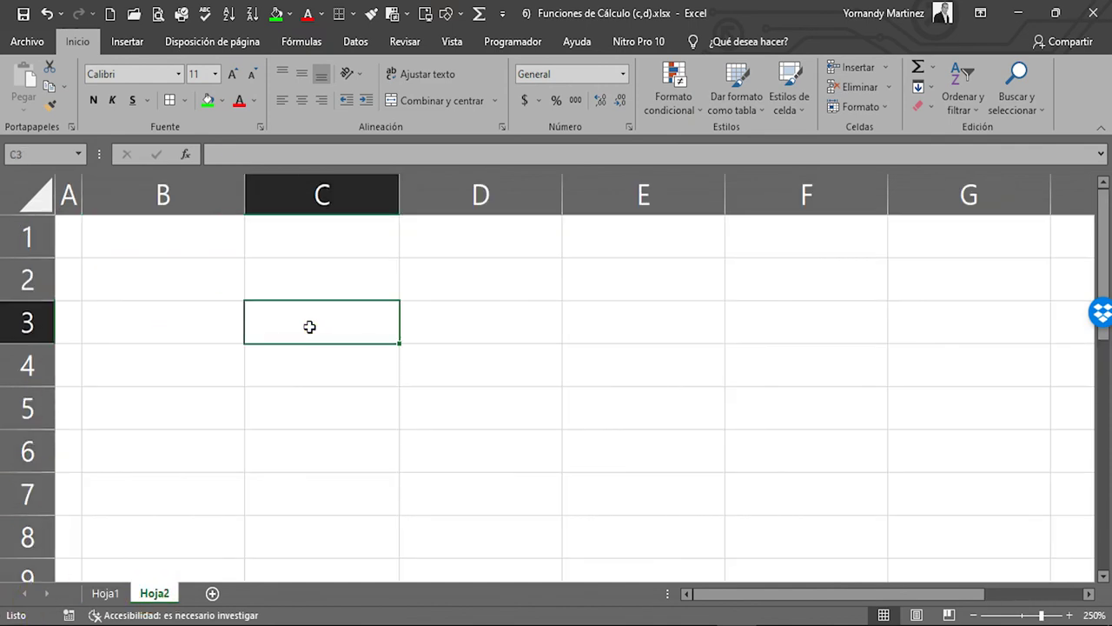
- Enter =HOY() in C3 so it shows 3/05/2022, and recheck the formula
{"action": "left_click", "coordinate": [11, 480]}
{"action": "type", "text": "="}
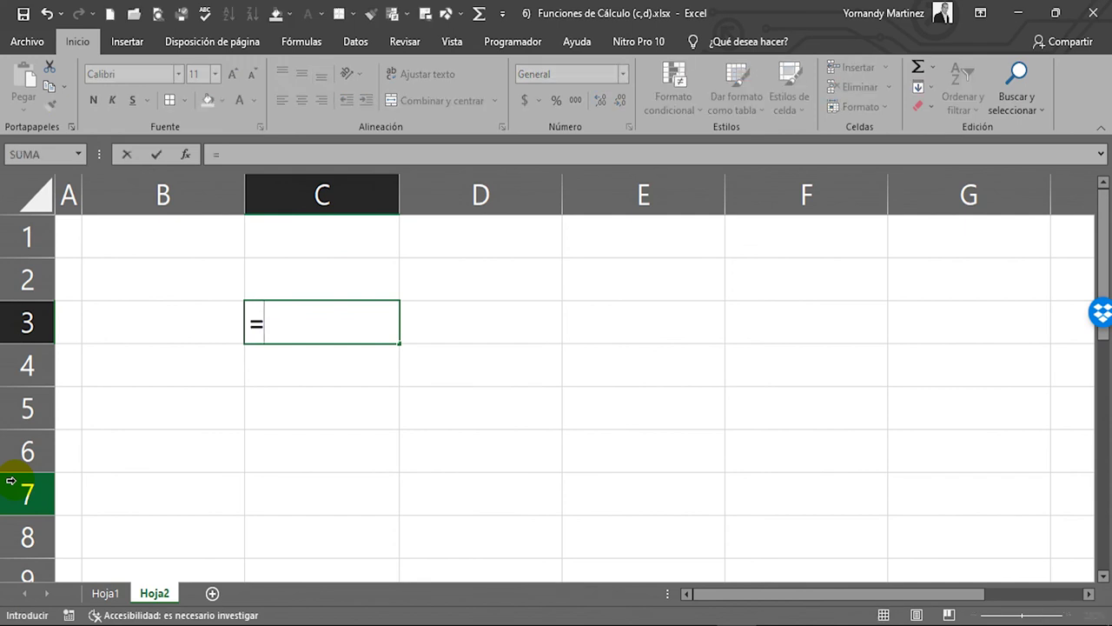
{"action": "type", "text": "HOY"}
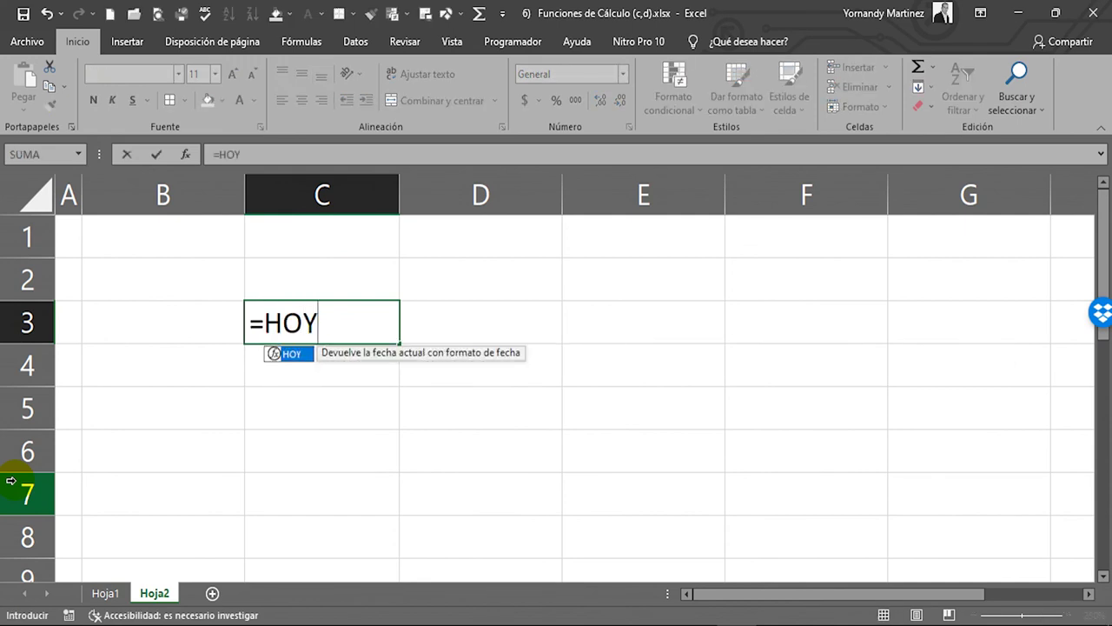
{"action": "type", "text": "("}
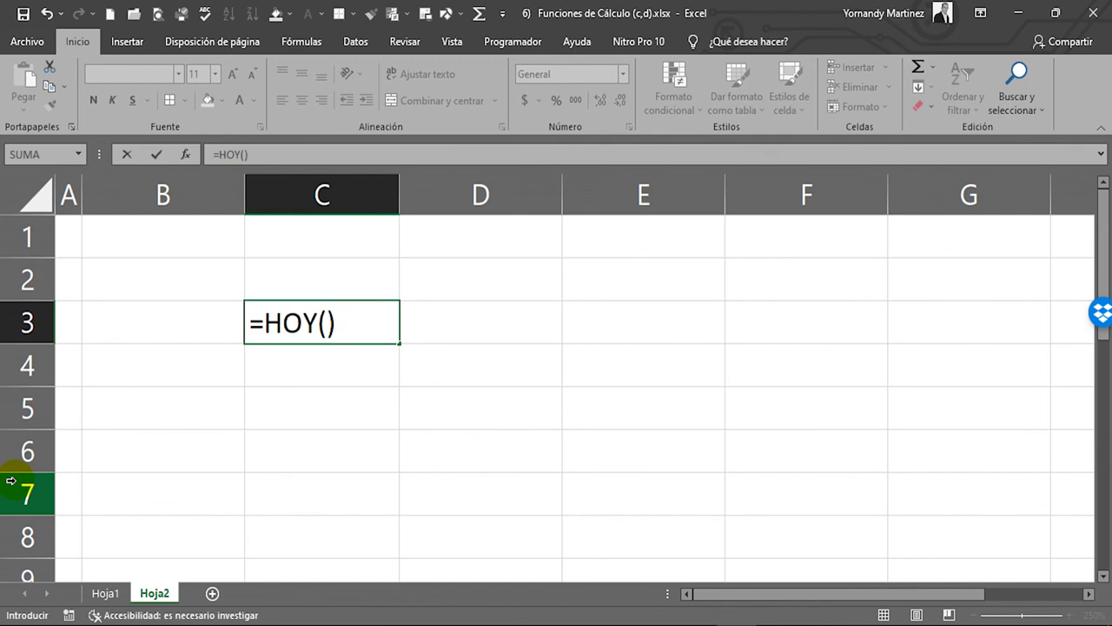
{"action": "key", "text": "Return"}
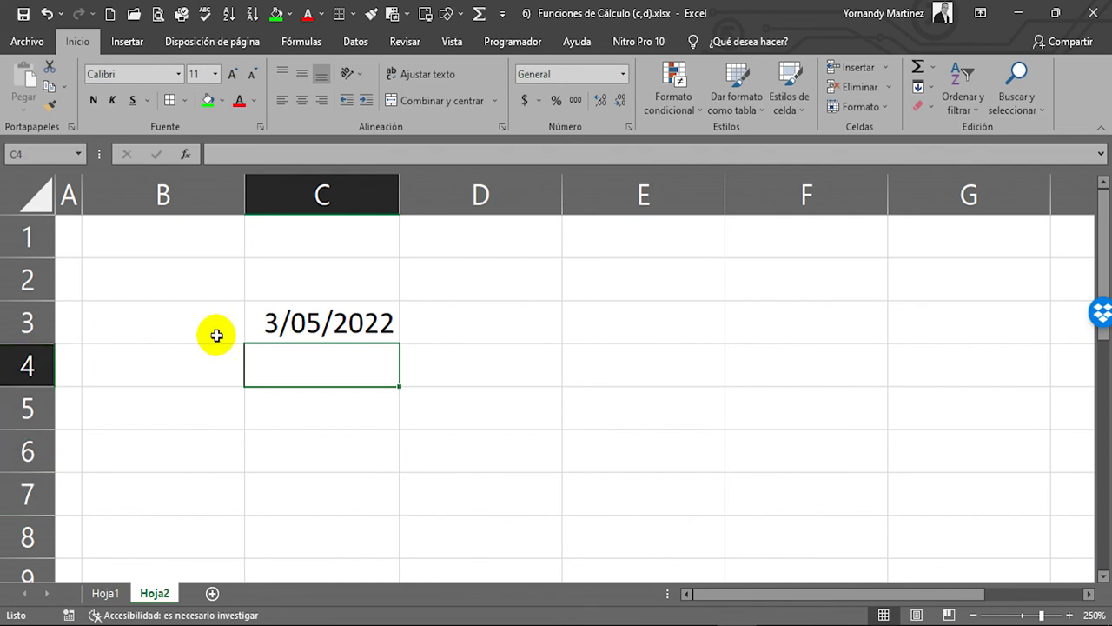
{"action": "left_click", "coordinate": [308, 328]}
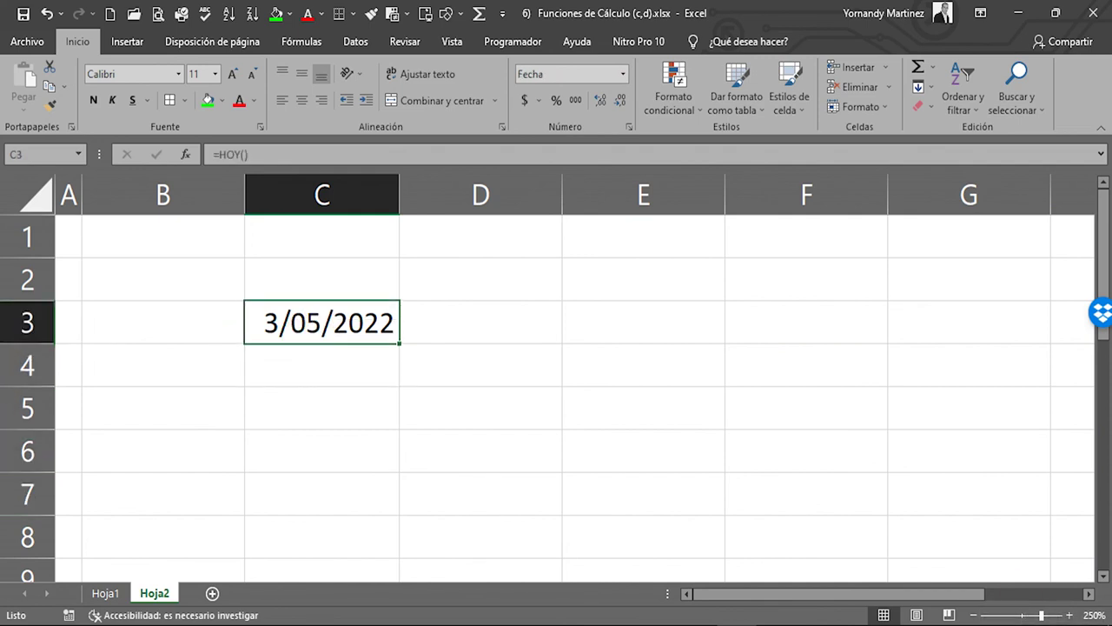
{"action": "mouse_move", "coordinate": [1042, 625]}
{"action": "double_click", "coordinate": [337, 330]}
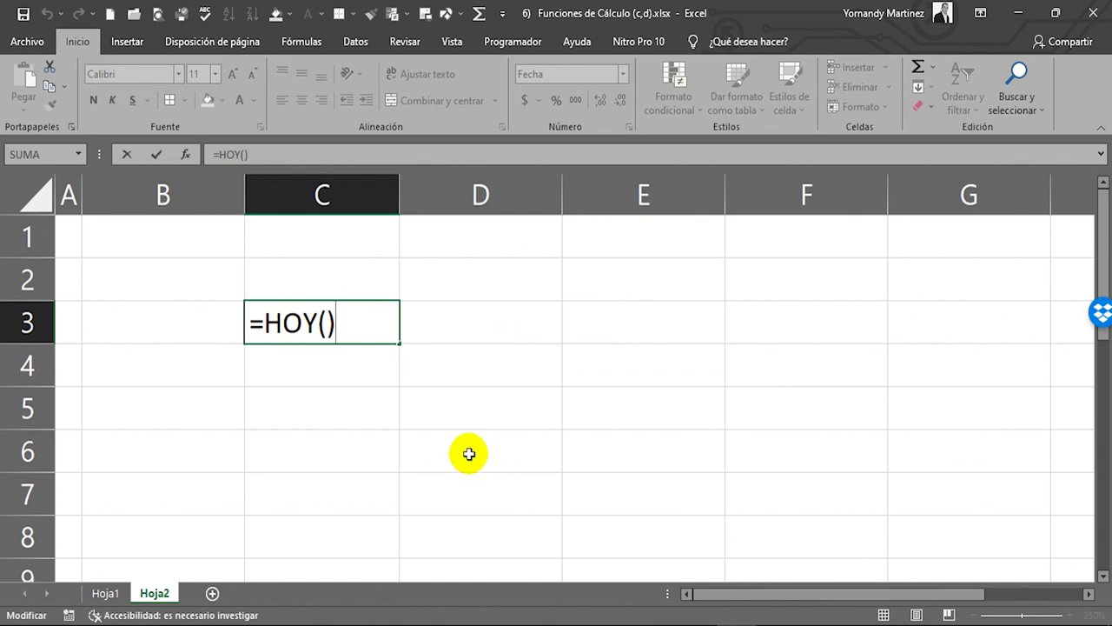
{"action": "key", "text": "ctrl+Return"}
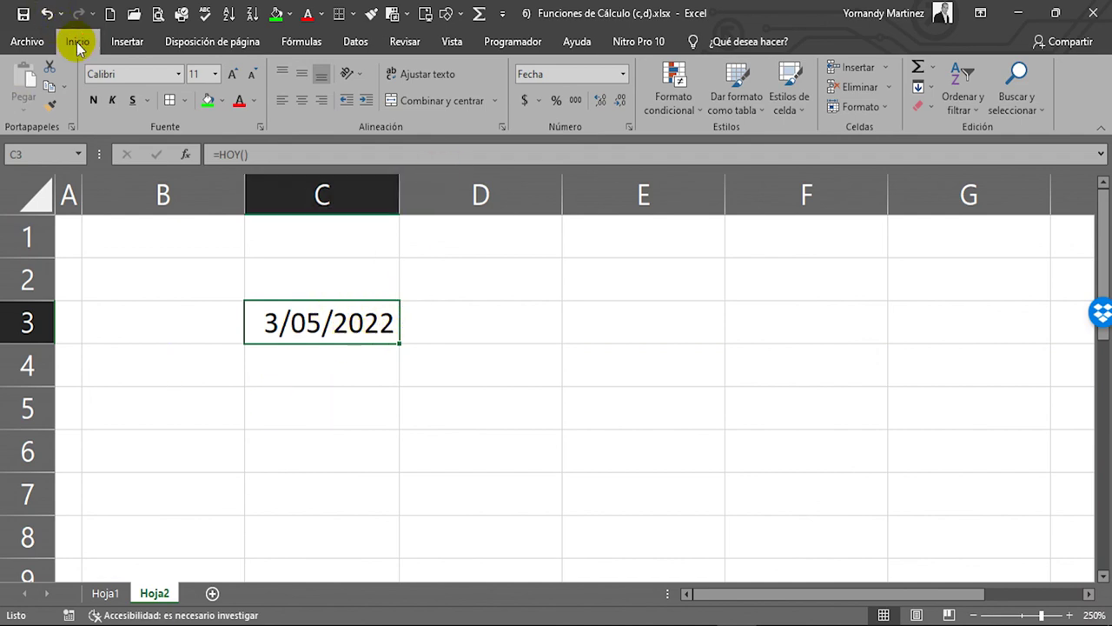
- Apply Fecha larga to C3 and widen column C to show 'martes, 3 de mayo de 2022'
{"action": "left_click", "coordinate": [623, 76]}
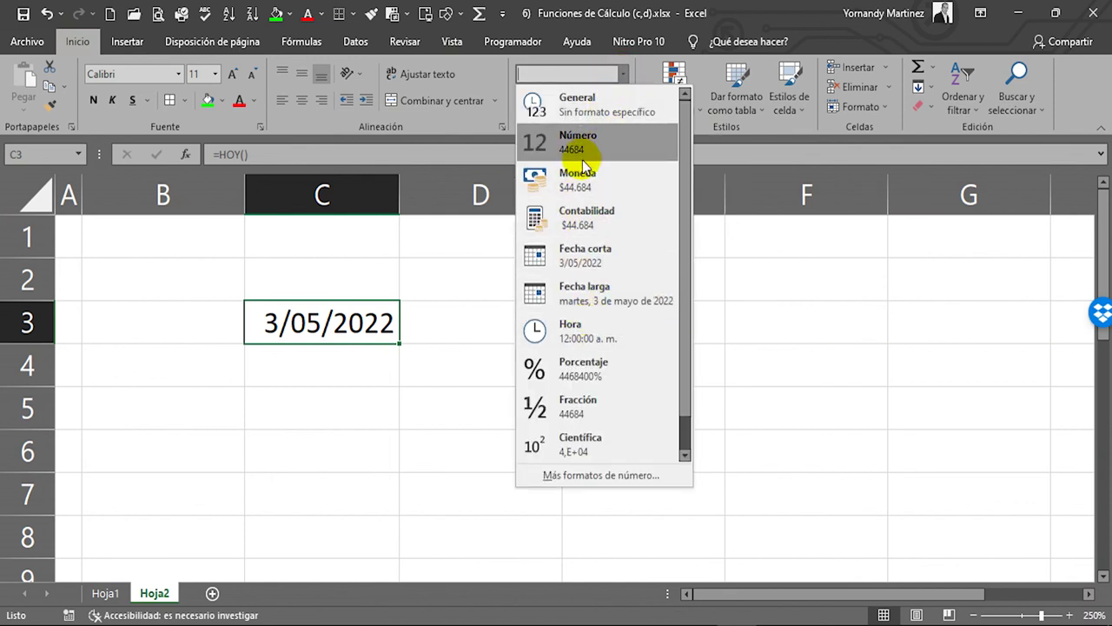
{"action": "left_click", "coordinate": [580, 300]}
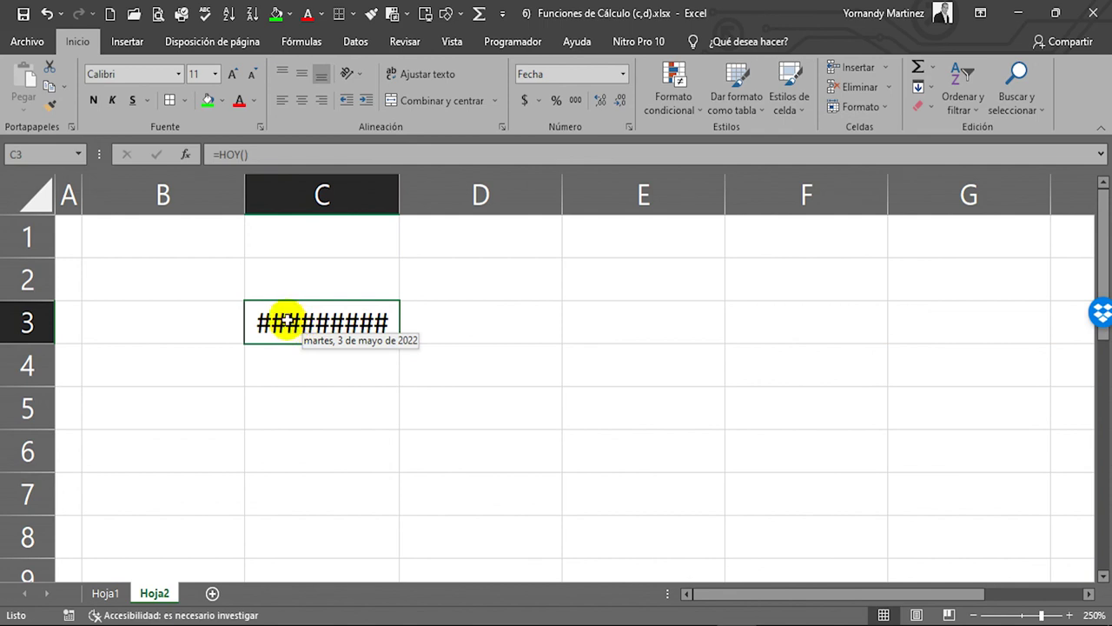
{"action": "left_click", "coordinate": [314, 199]}
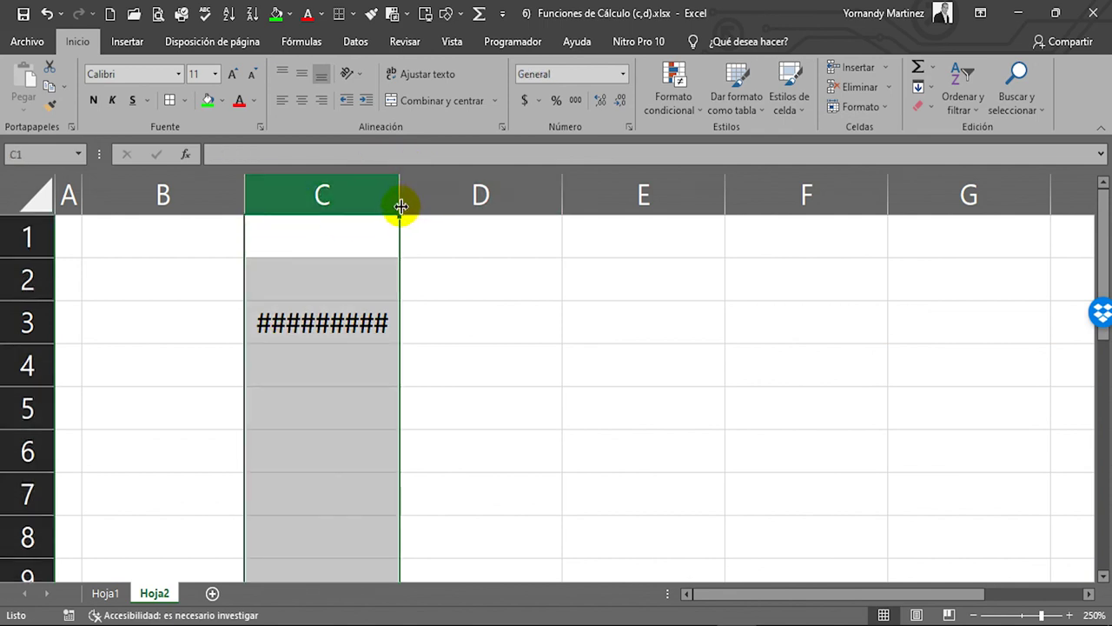
{"action": "left_click", "coordinate": [355, 329]}
{"action": "left_click_drag", "start_coordinate": [399, 192], "coordinate": [582, 189]}
{"action": "double_click", "coordinate": [582, 188]}
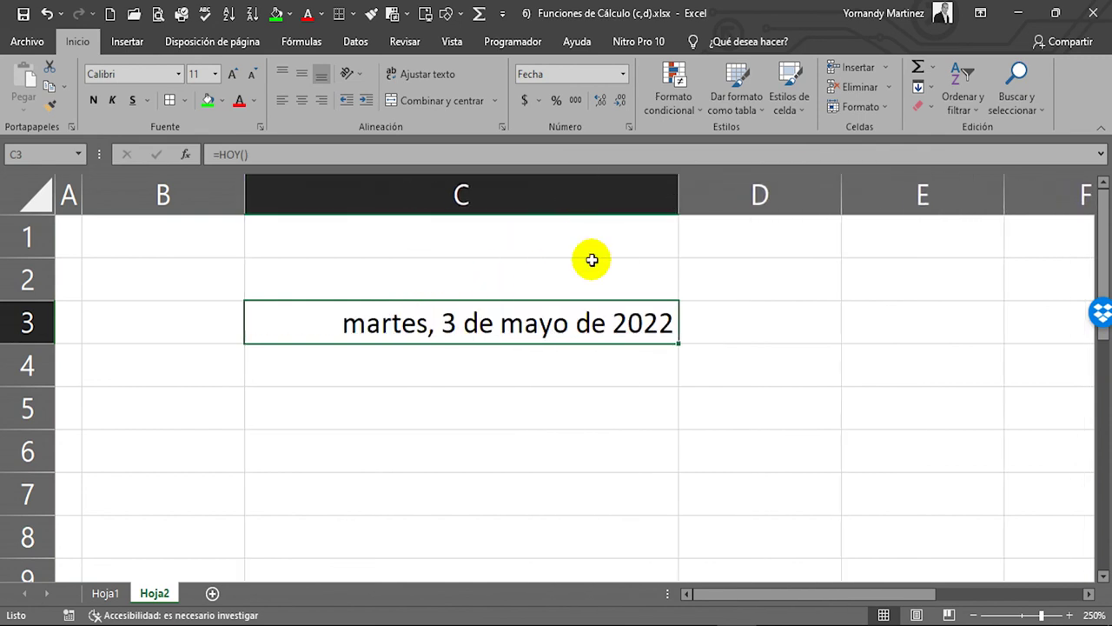
{"action": "left_click", "coordinate": [413, 334]}
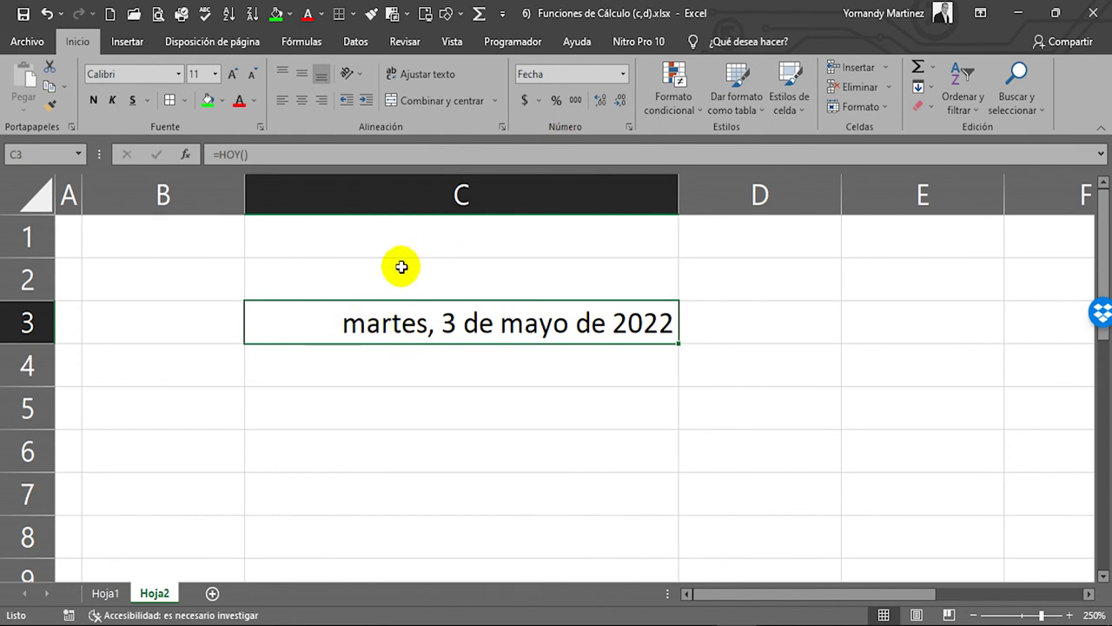